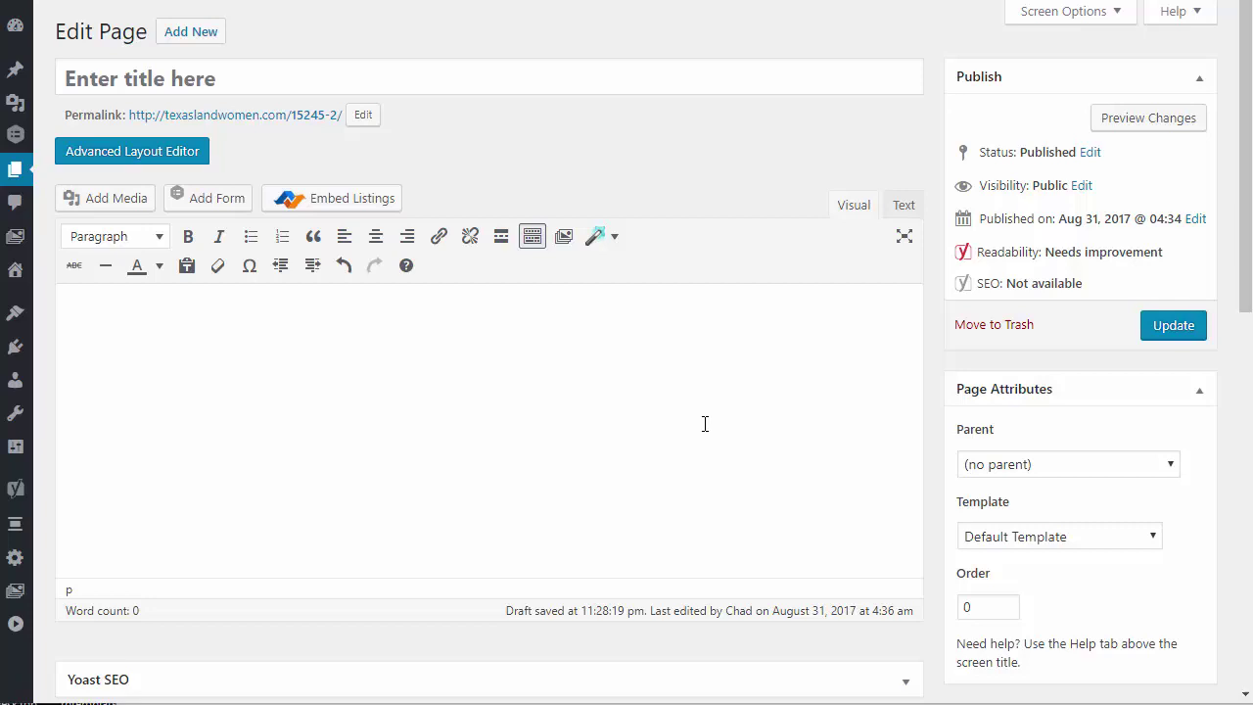
# Open the Listings Box settings for embedding property listings in the page.
pyautogui.click(128, 156)
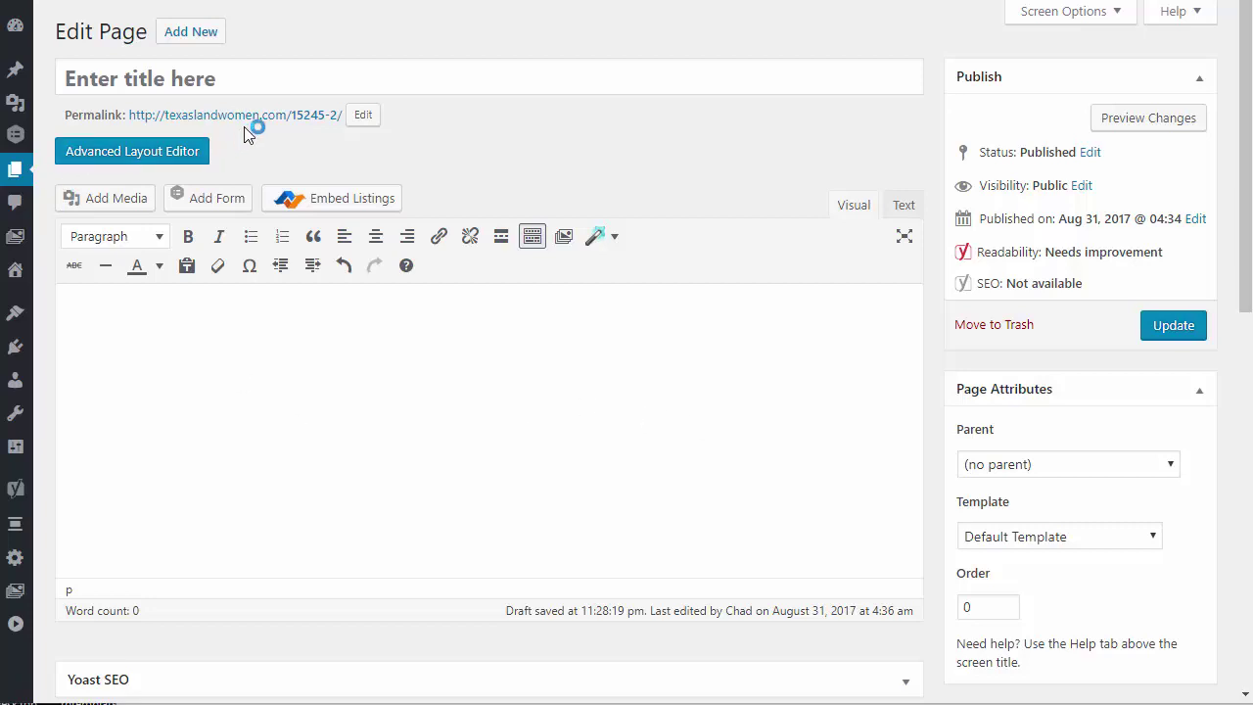
pyautogui.click(365, 204)
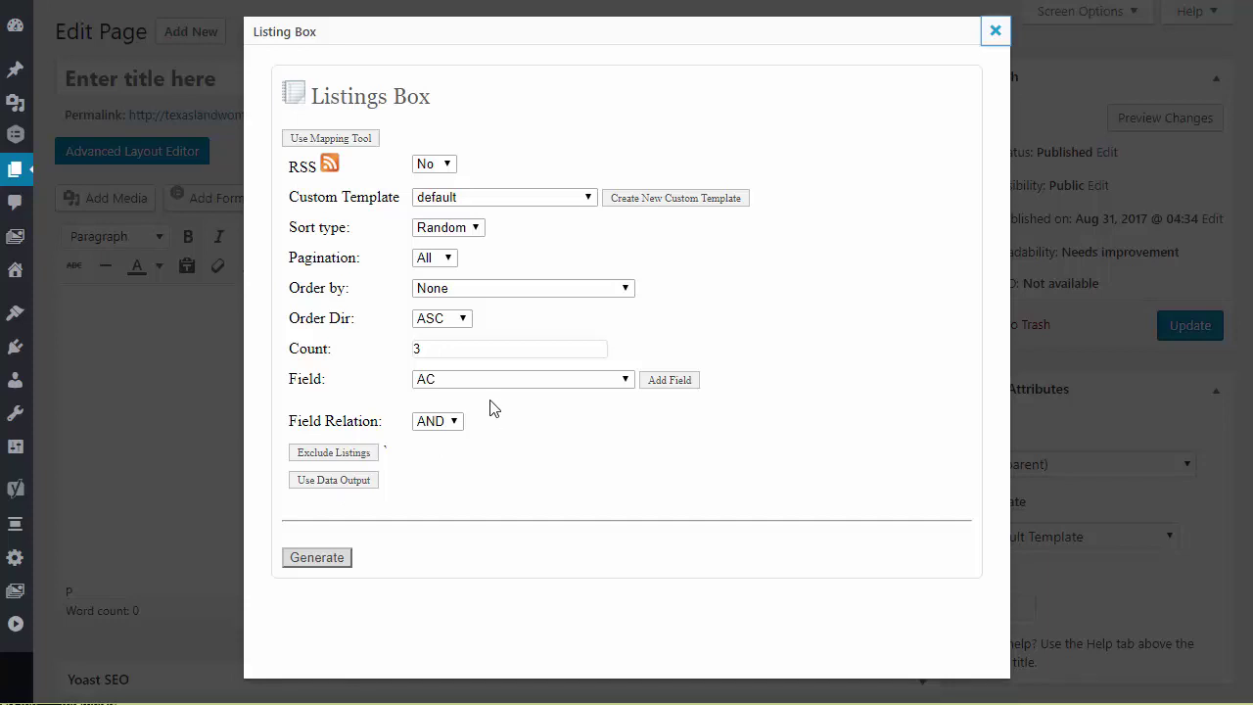
# Draw a four-sided search area on the mapping tool's map, spanning from south of Dallas down past Killeen.
pyautogui.click(360, 141)
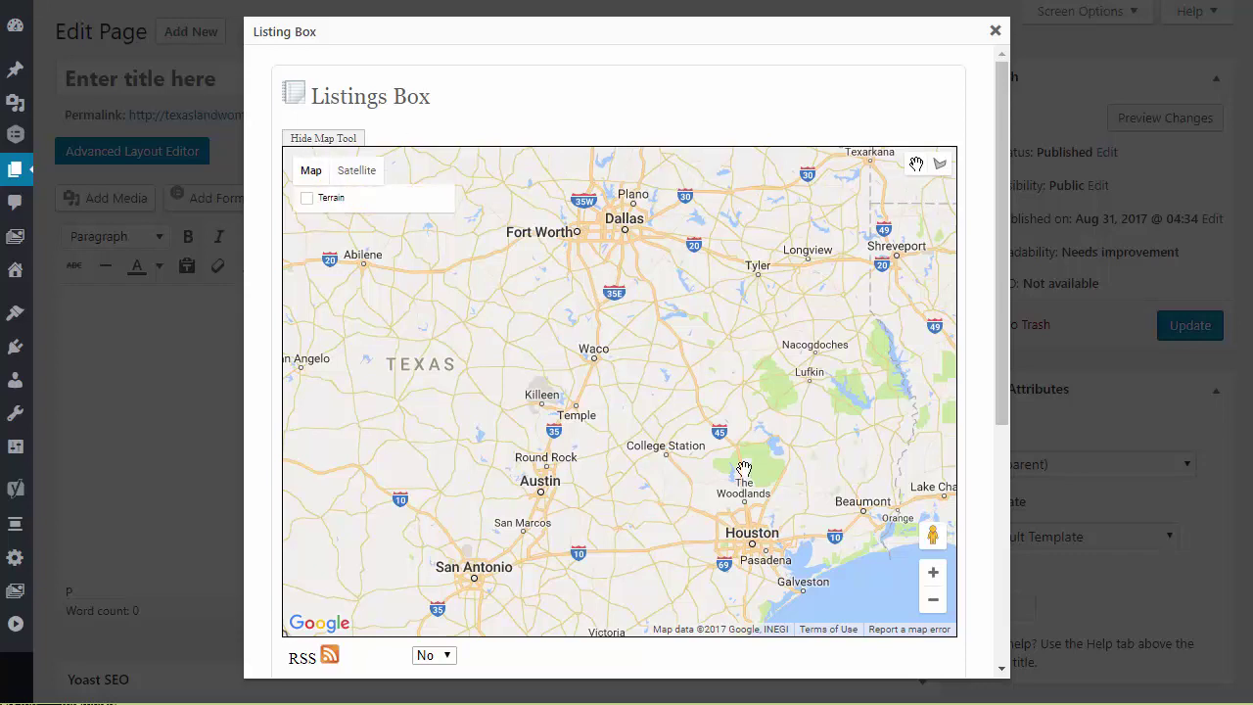
pyautogui.click(939, 164)
pyautogui.click(628, 263)
pyautogui.click(459, 286)
pyautogui.click(516, 401)
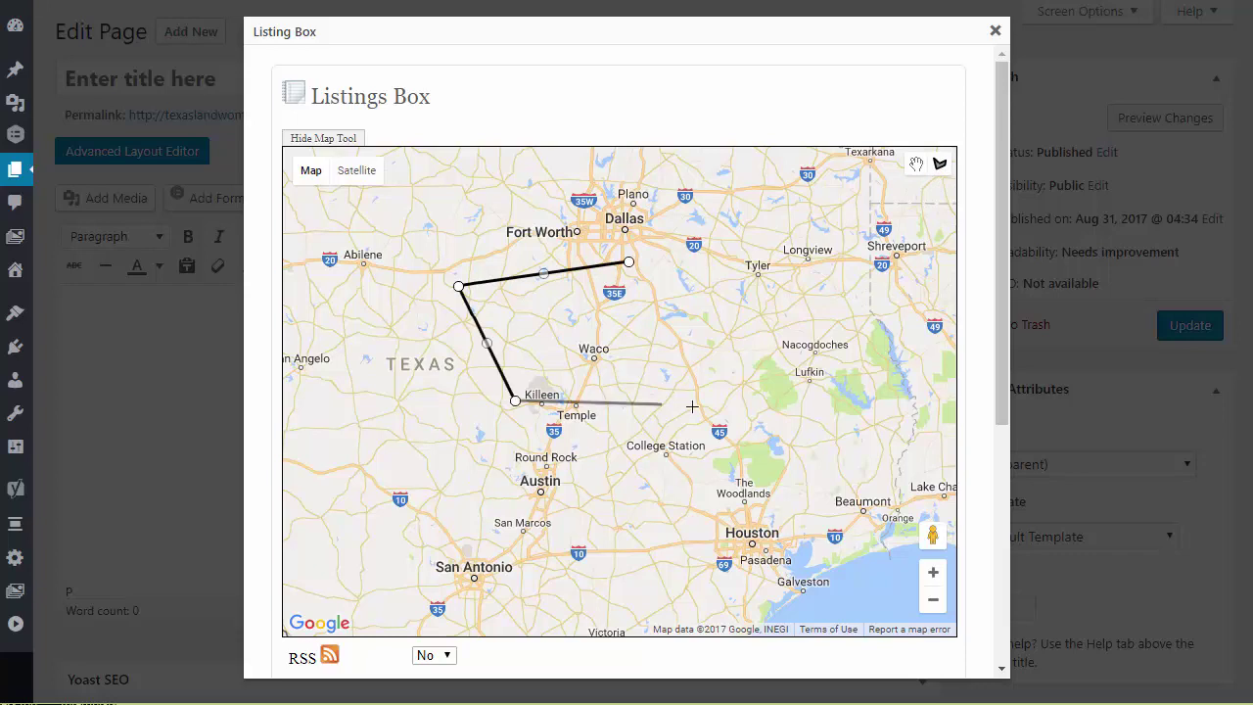
pyautogui.click(693, 405)
pyautogui.click(628, 262)
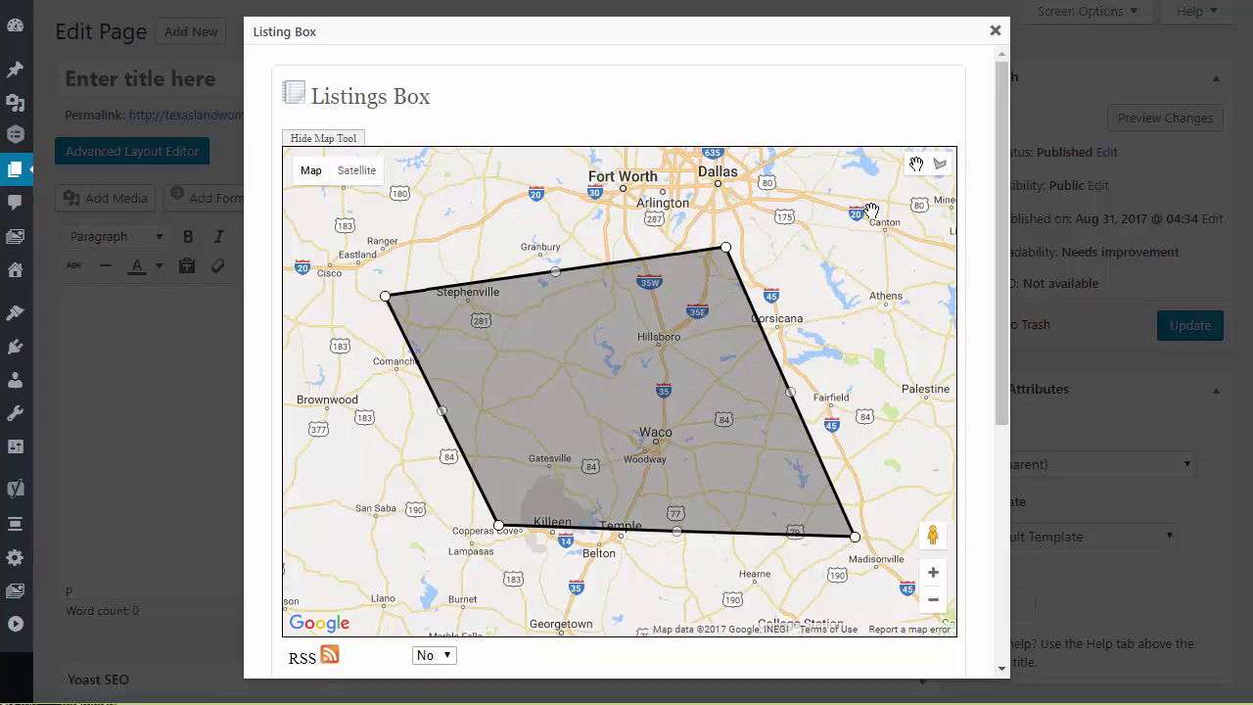
# Clear the drawn area from the map and hide the mapping tool.
pyautogui.click(915, 166)
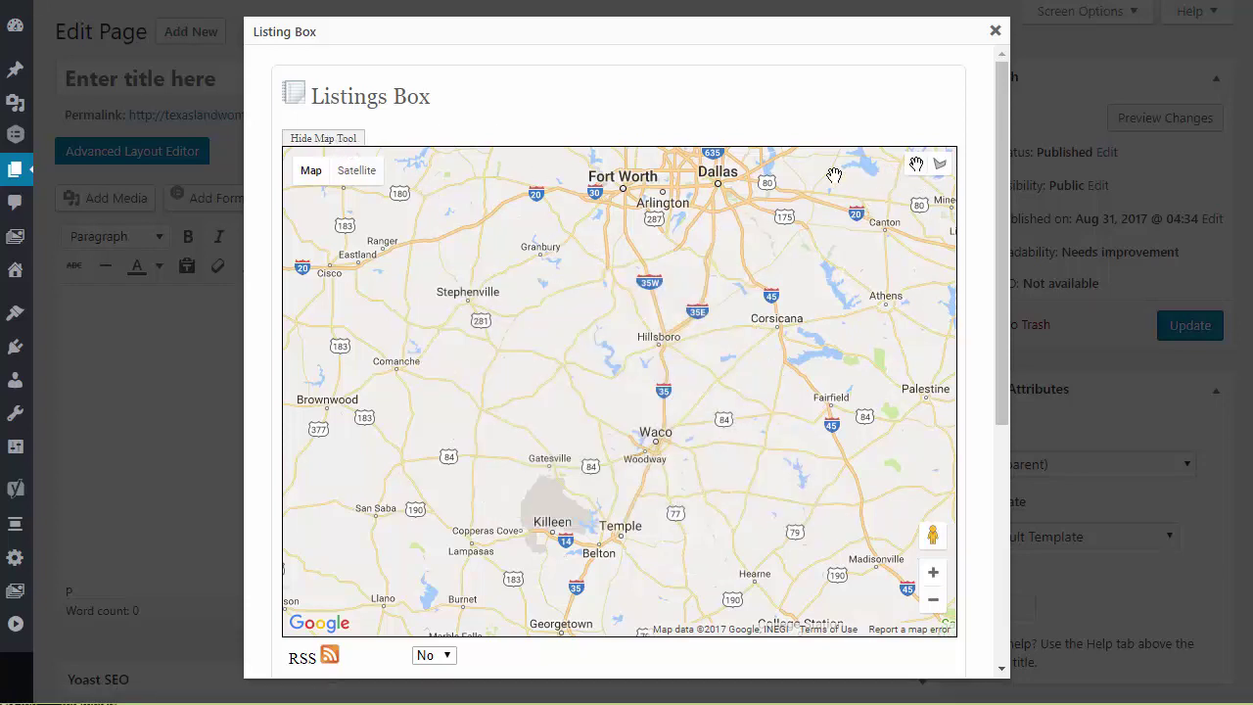
pyautogui.click(333, 140)
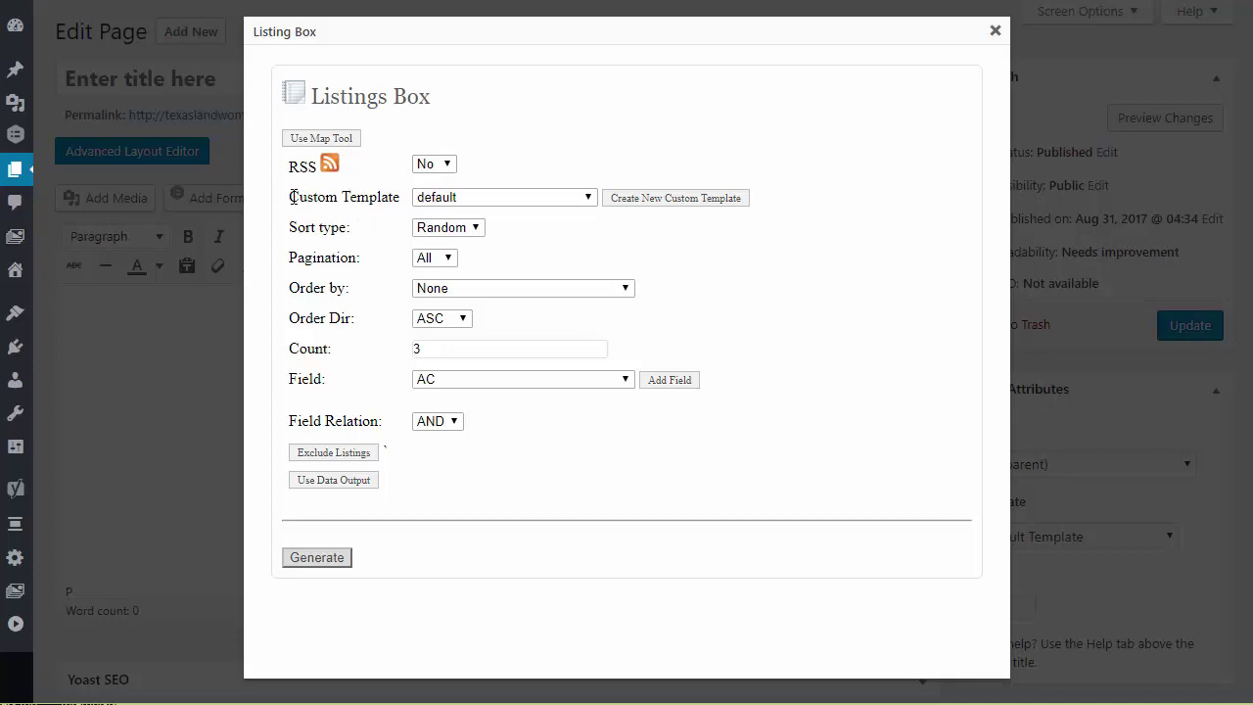
# Review the available custom templates and the data output options, keeping the default template.
pyautogui.moveTo(292, 197); pyautogui.dragTo(402, 196)
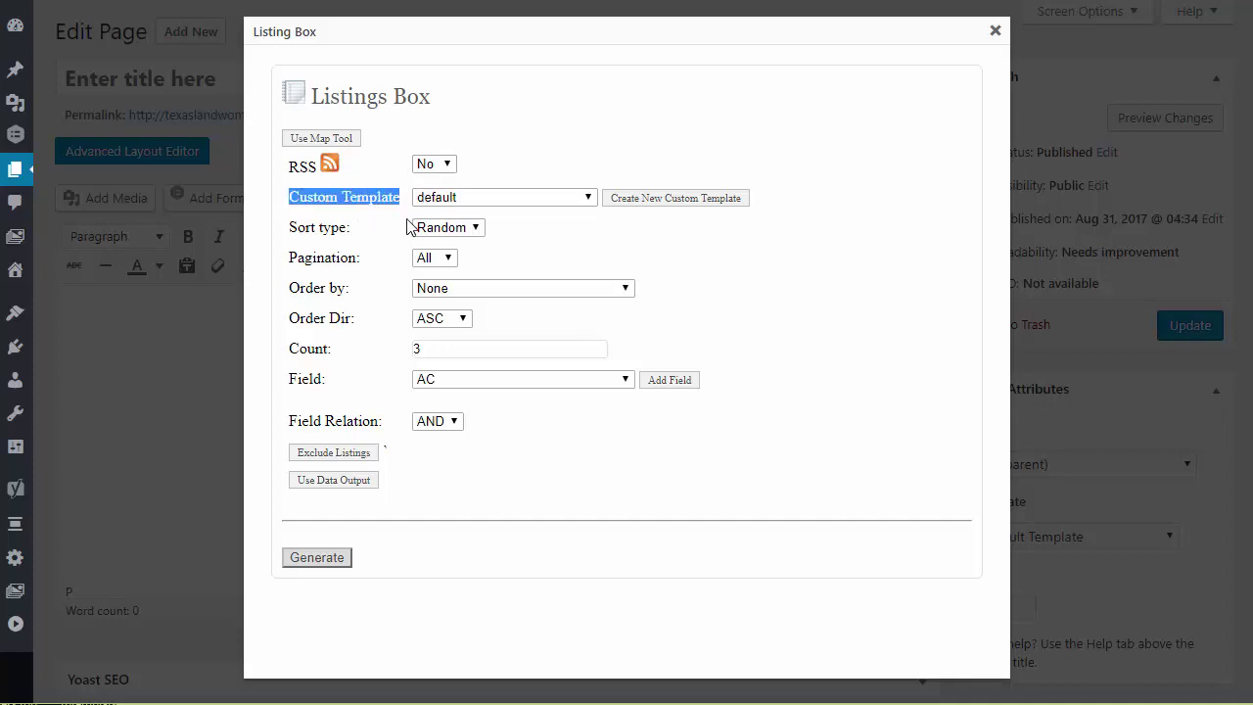
pyautogui.click(463, 200)
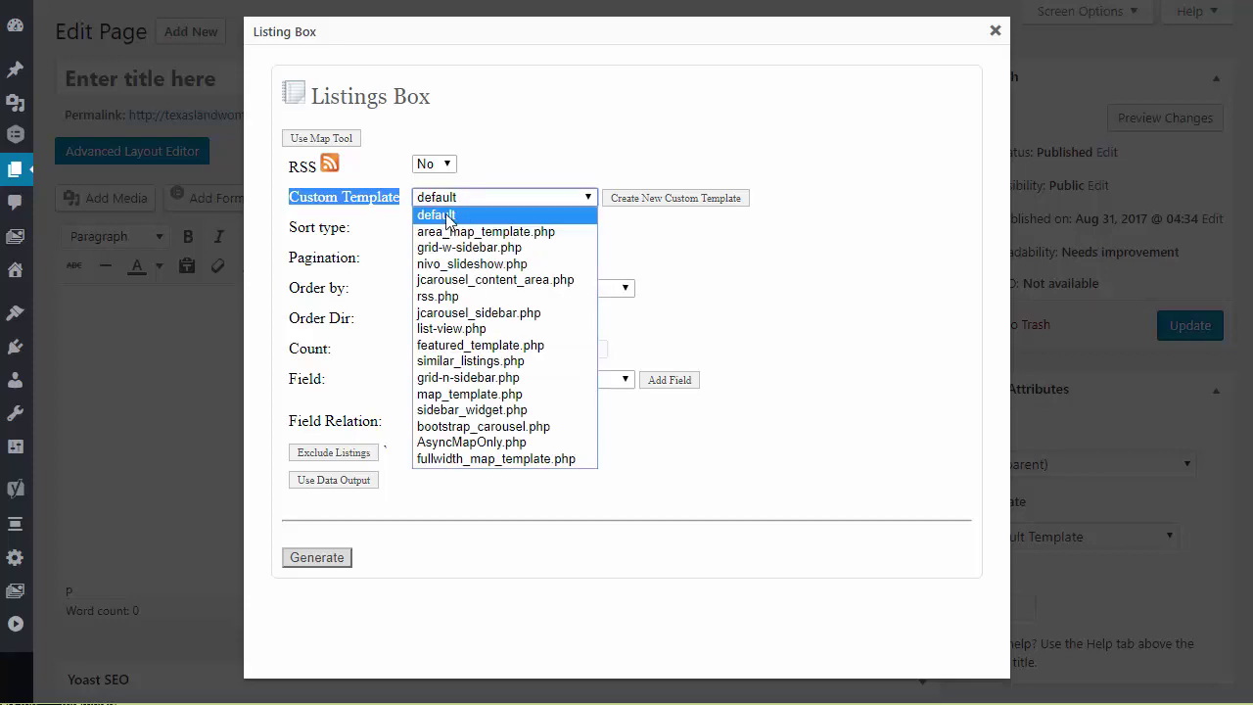
pyautogui.click(458, 214)
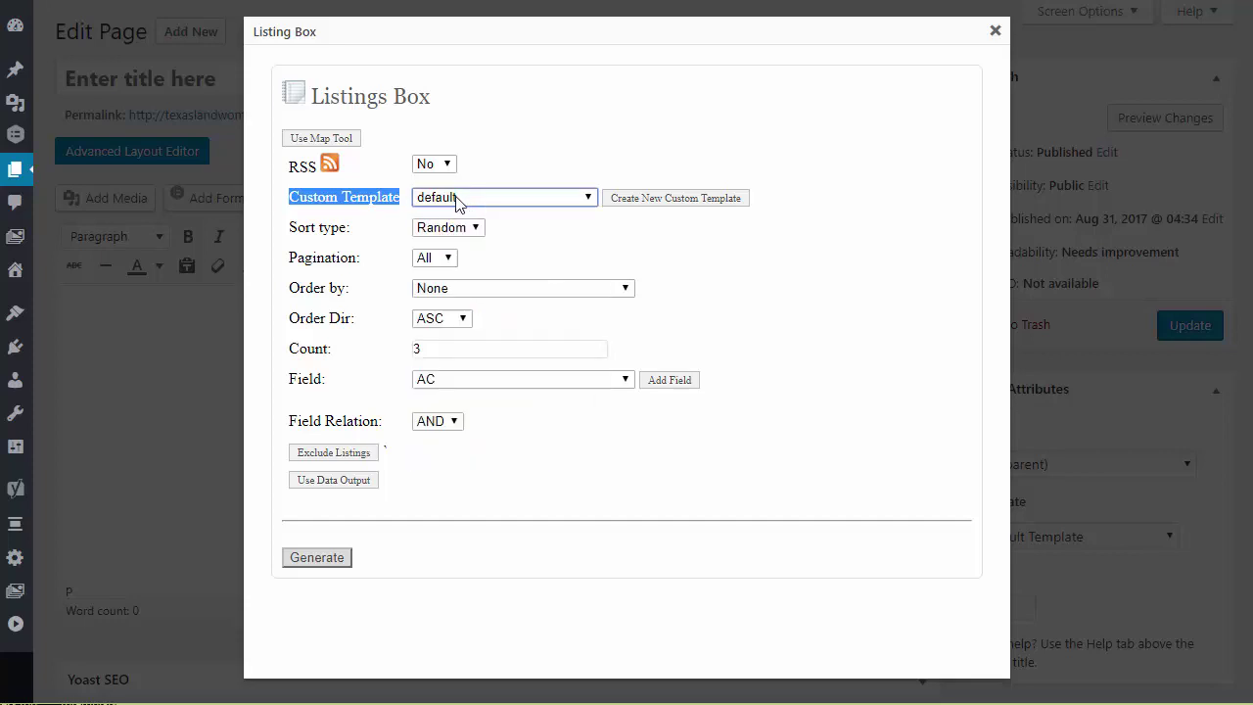
pyautogui.click(464, 200)
pyautogui.click(454, 215)
pyautogui.click(343, 482)
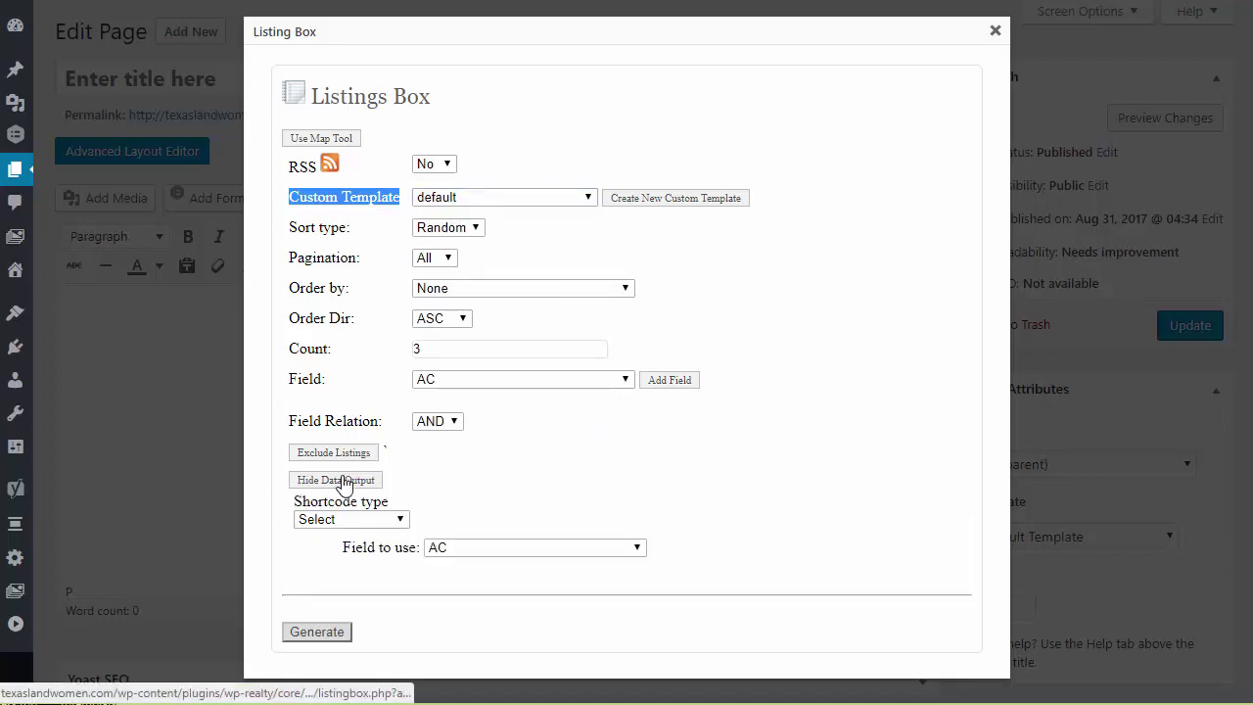
pyautogui.click(343, 481)
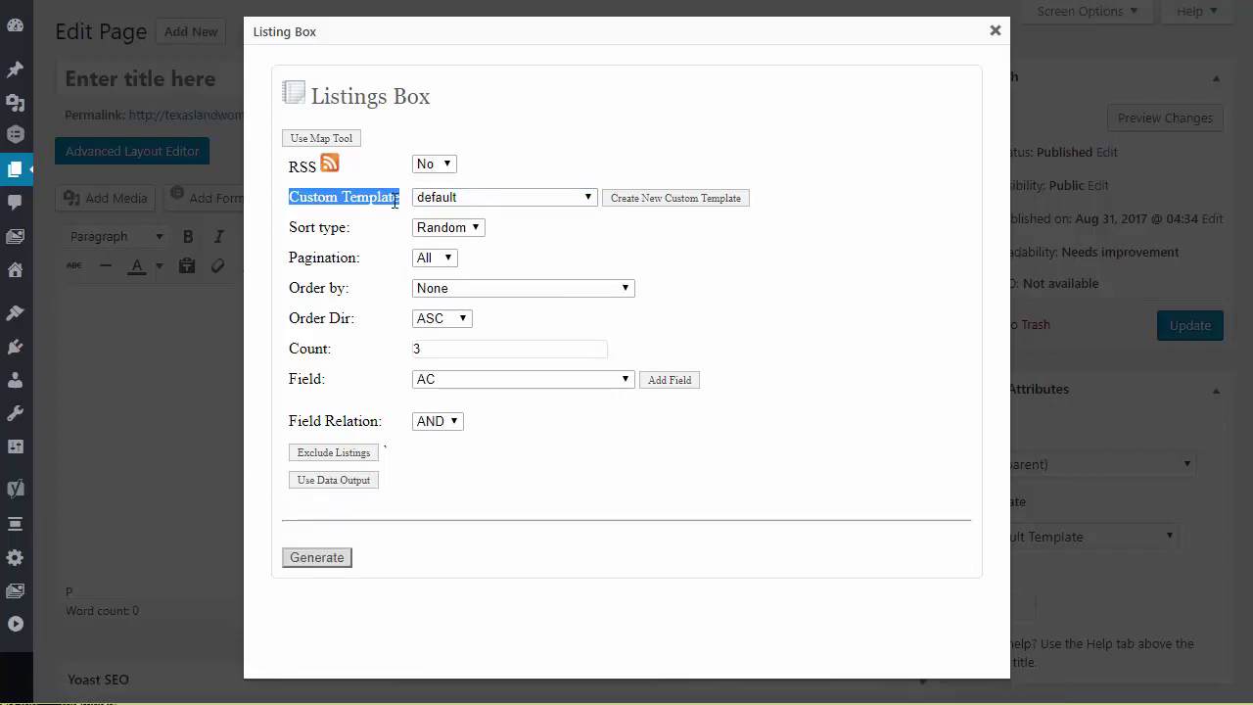
# Look at the form for creating a new custom template, including its example code, and close it.
pyautogui.click(464, 200)
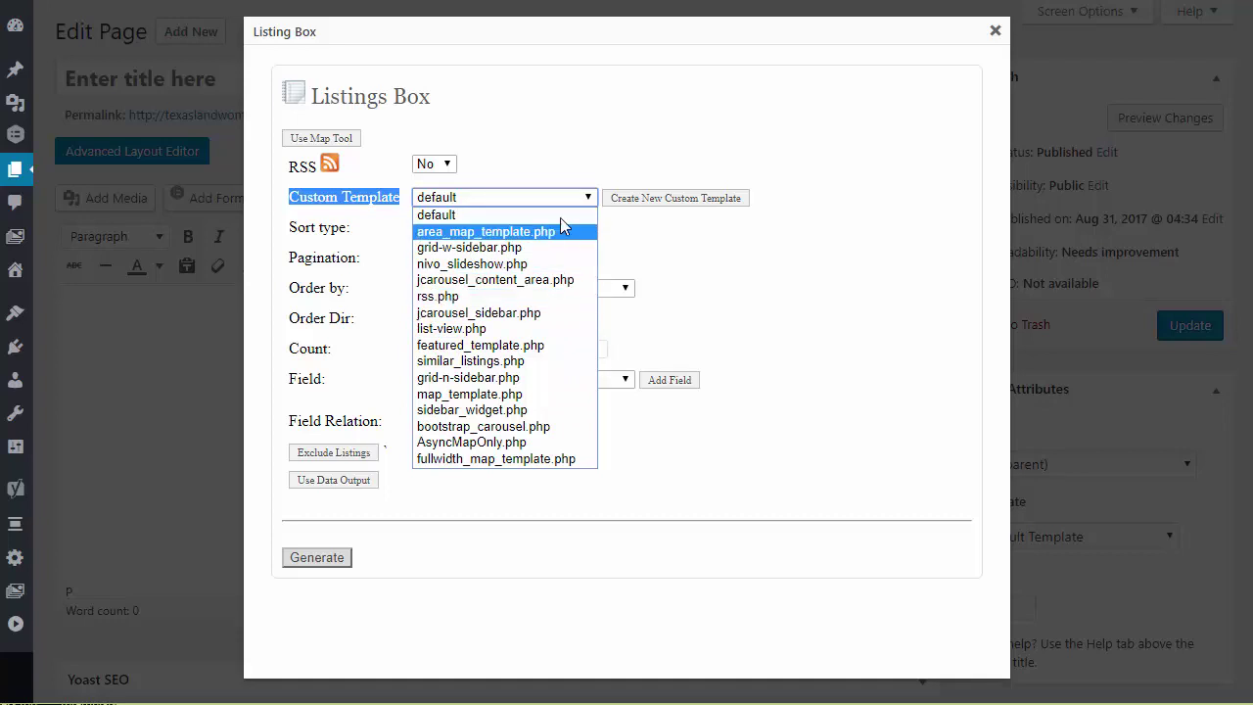
pyautogui.click(635, 206)
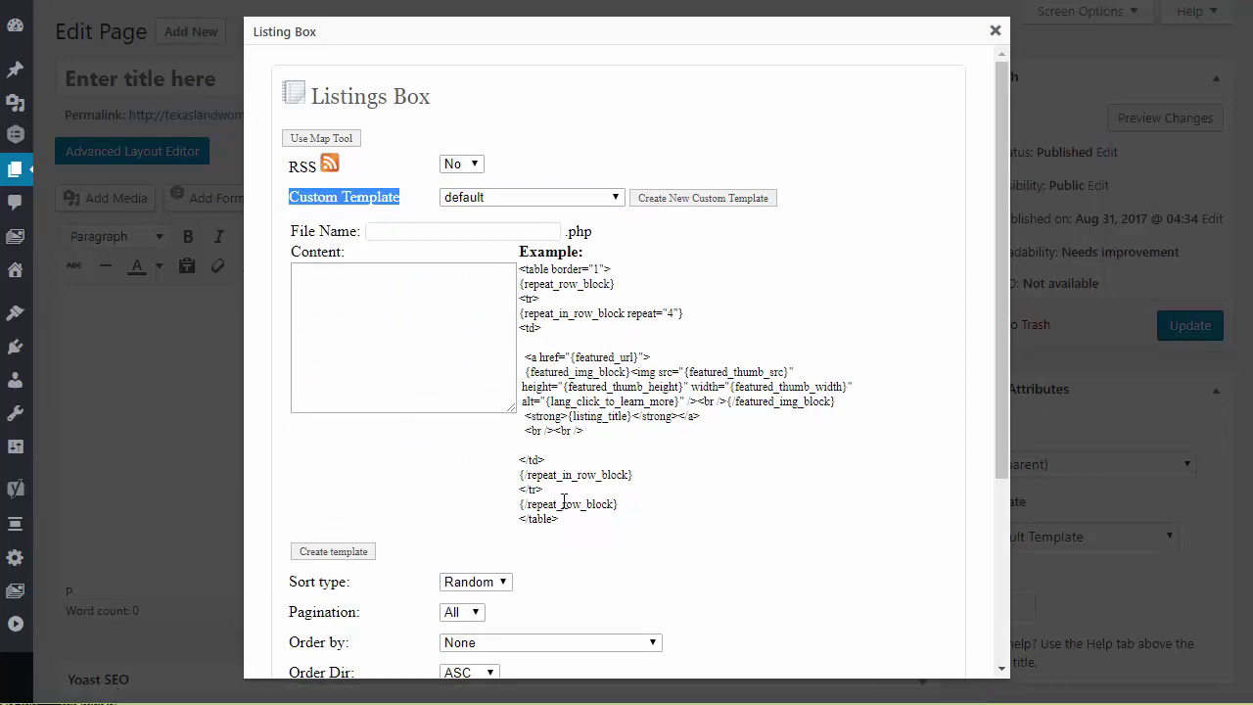
pyautogui.click(613, 197)
pyautogui.click(666, 201)
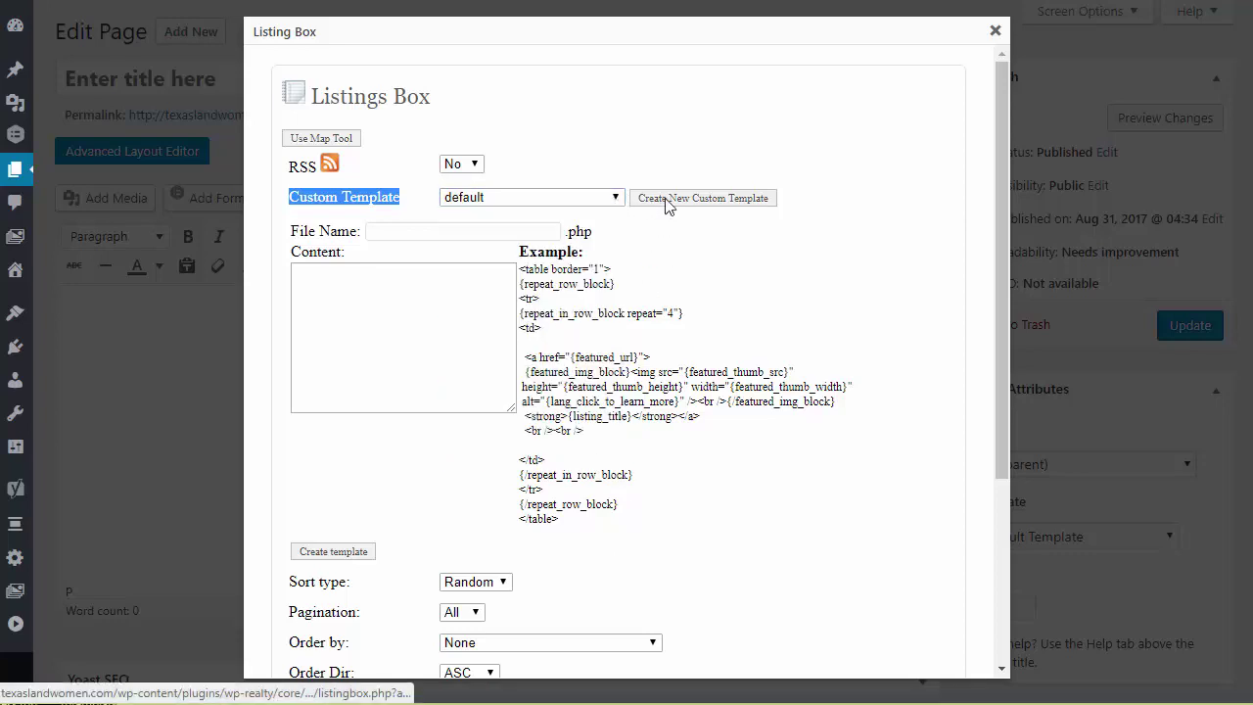
pyautogui.click(666, 203)
# Set the custom template to featured_template.php.
pyautogui.click(547, 197)
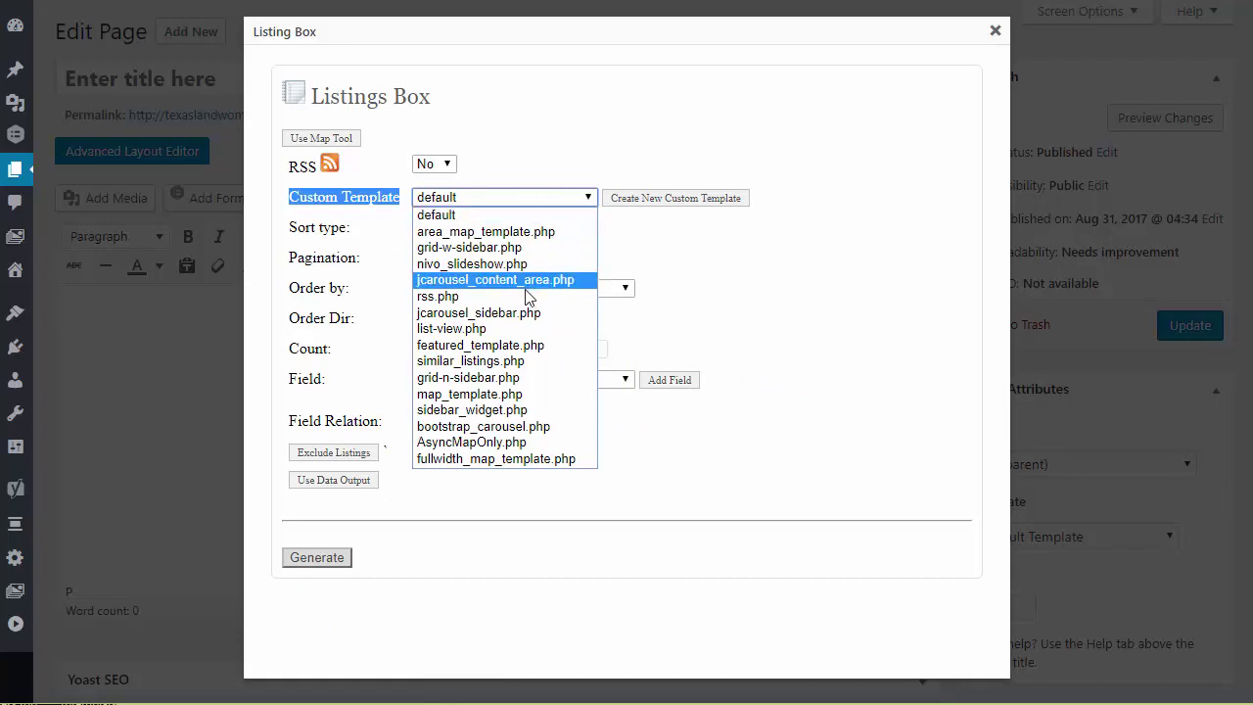
pyautogui.click(521, 345)
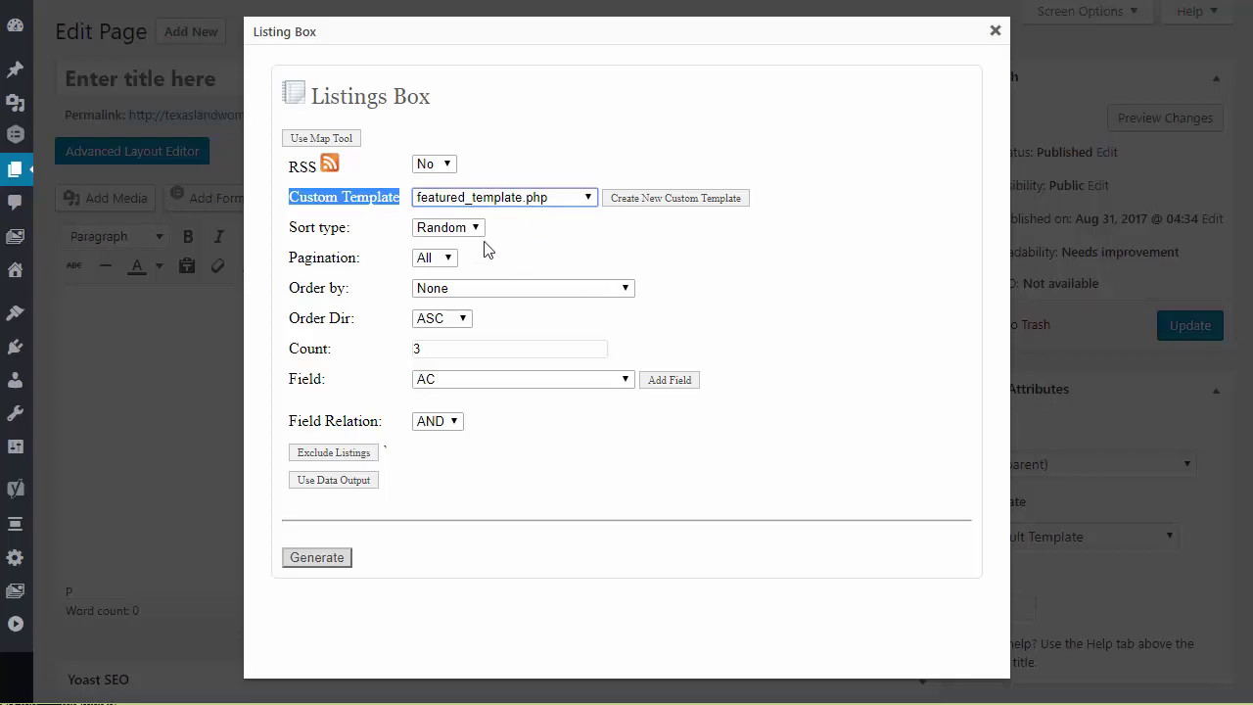
# Set the sort type to Static and check the choices for the order field and order direction.
pyautogui.moveTo(291, 226); pyautogui.dragTo(355, 229)
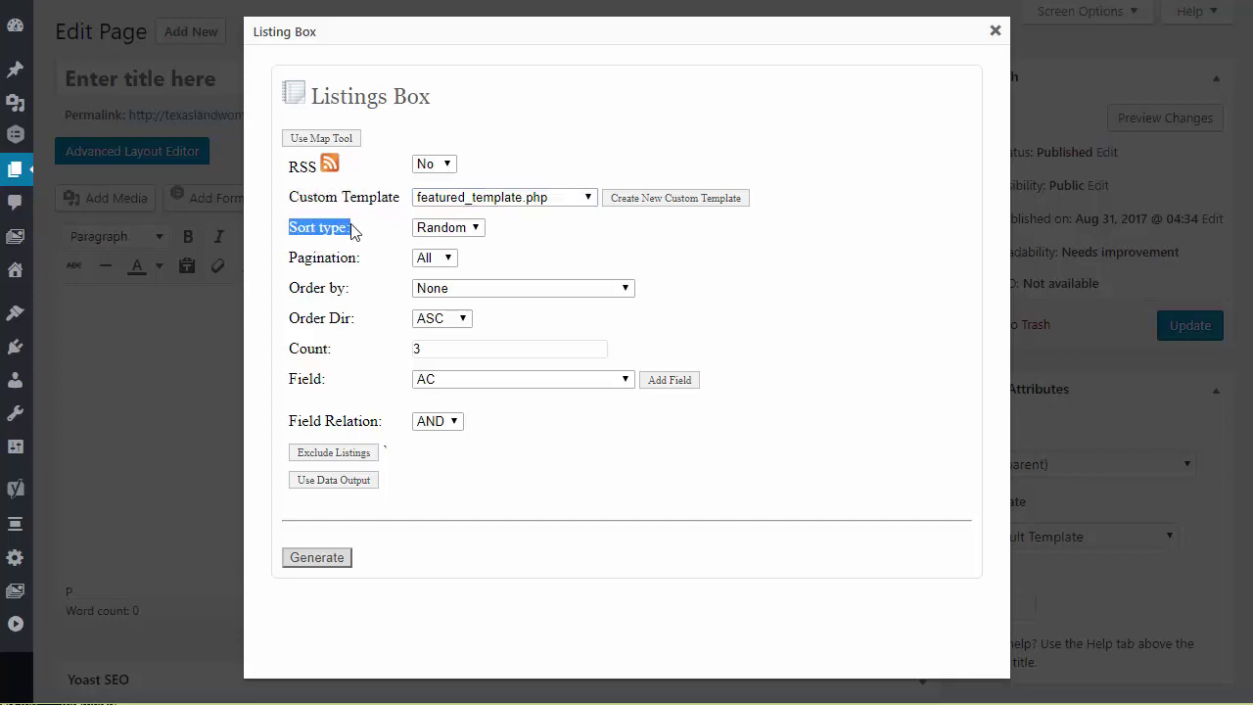
pyautogui.click(443, 235)
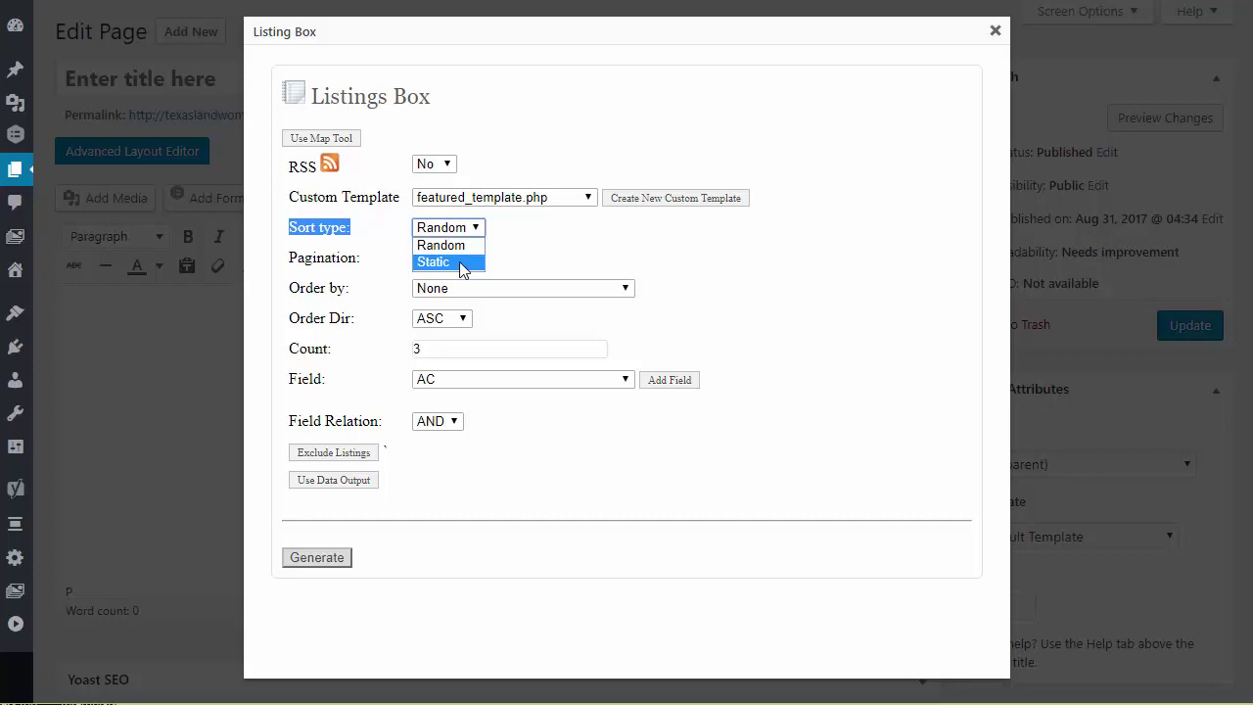
pyautogui.click(463, 264)
pyautogui.click(456, 231)
pyautogui.click(457, 264)
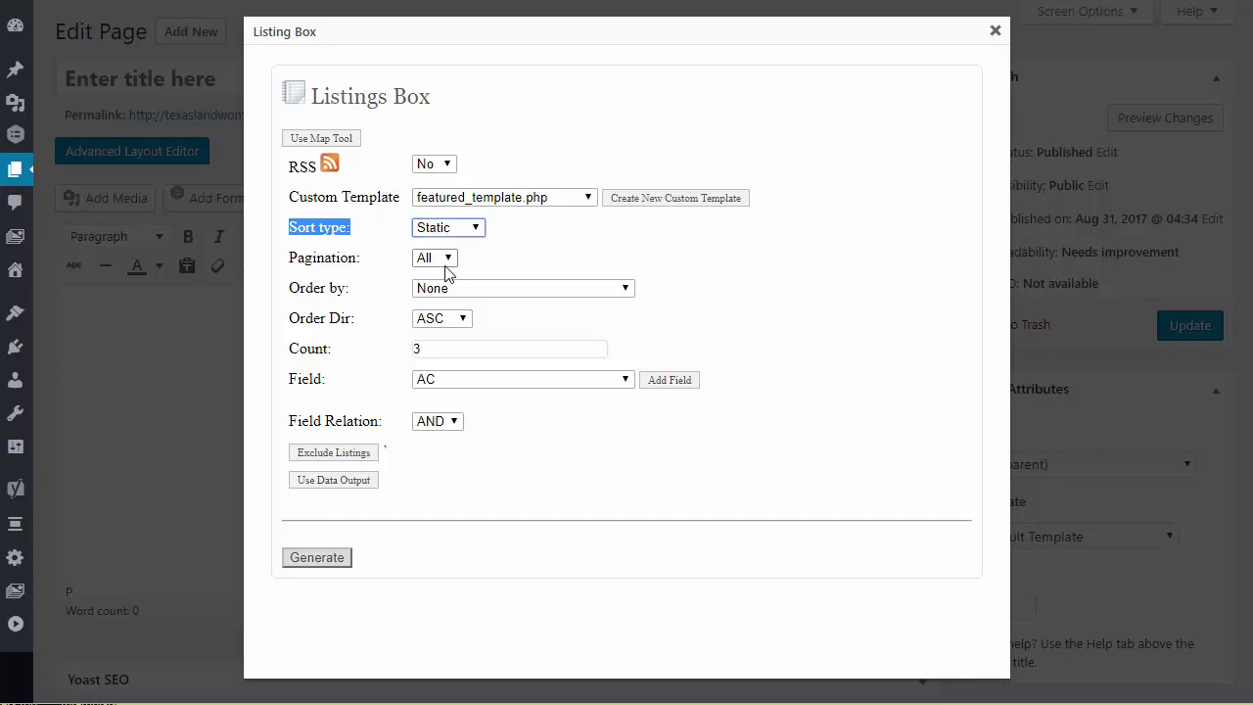
pyautogui.click(453, 289)
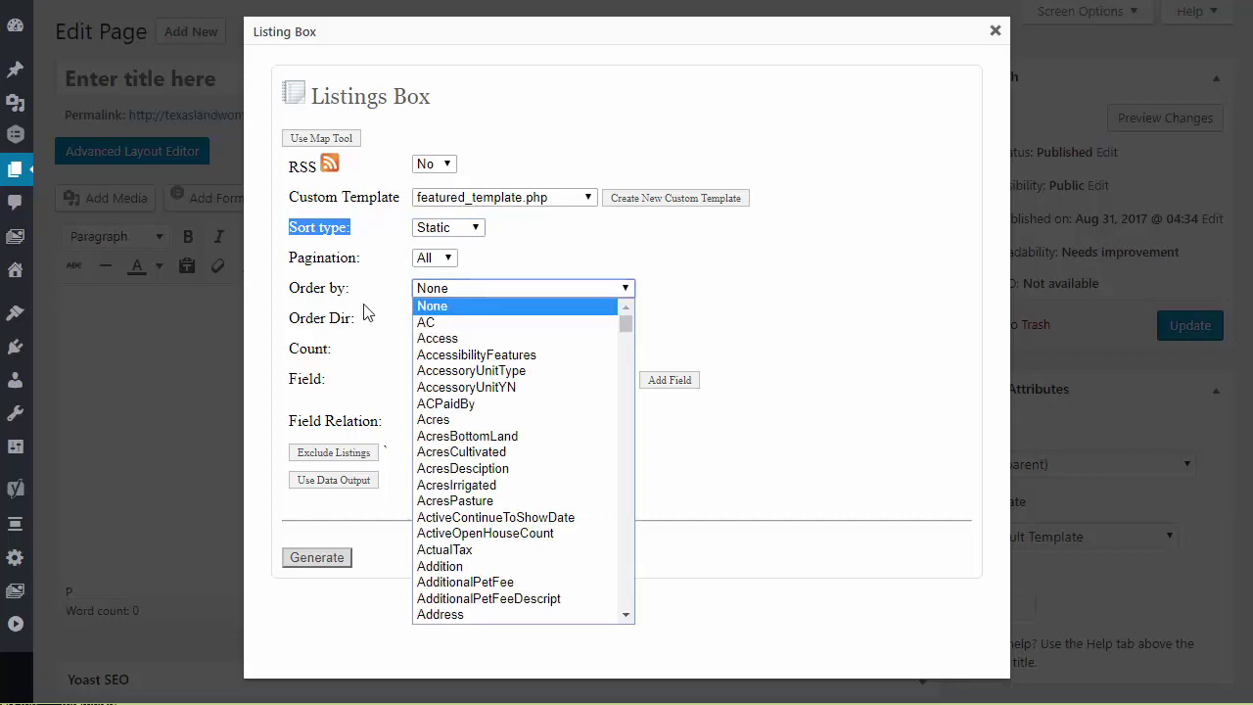
pyautogui.click(507, 272)
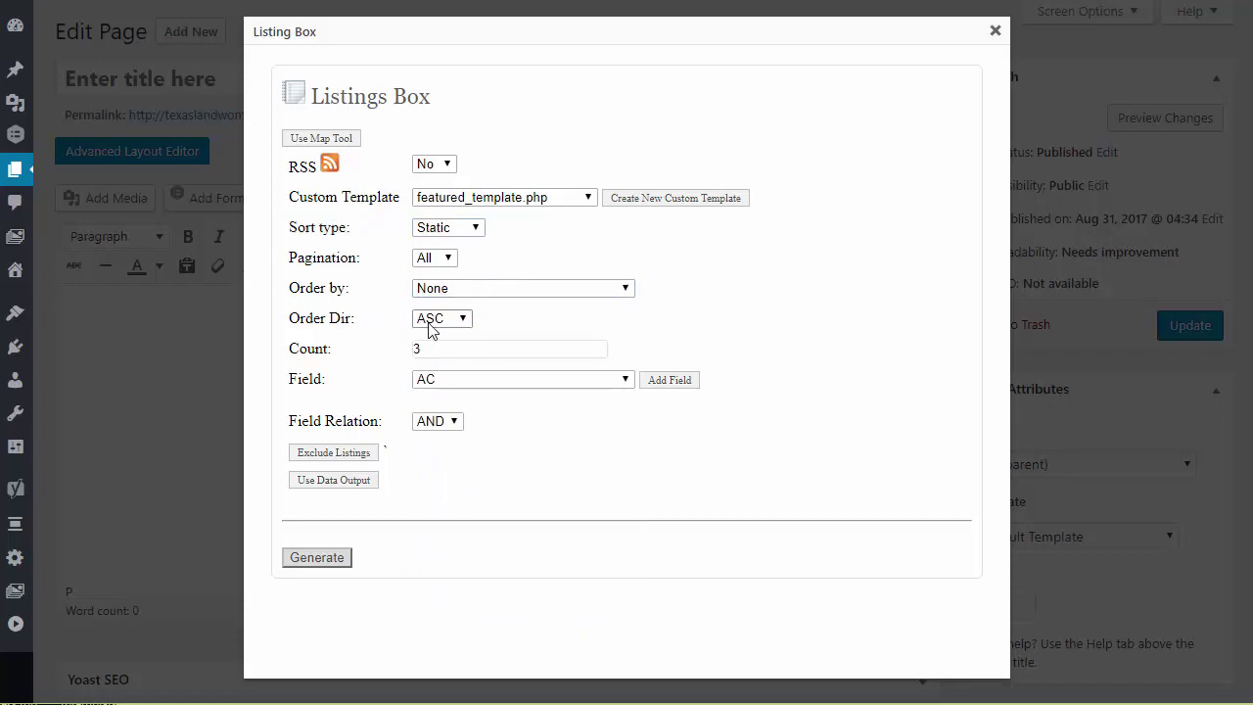
pyautogui.click(427, 323)
pyautogui.click(509, 248)
# Set the listings' sort type back to Random.
pyautogui.click(474, 231)
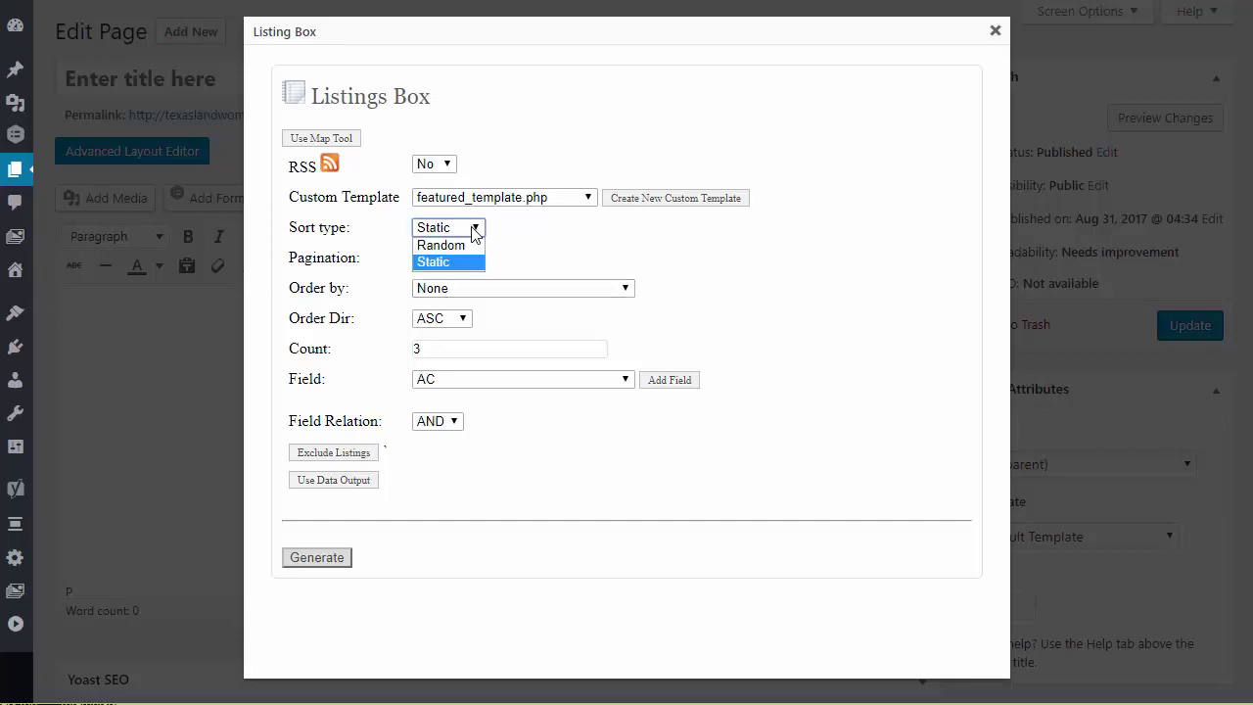
pyautogui.click(468, 244)
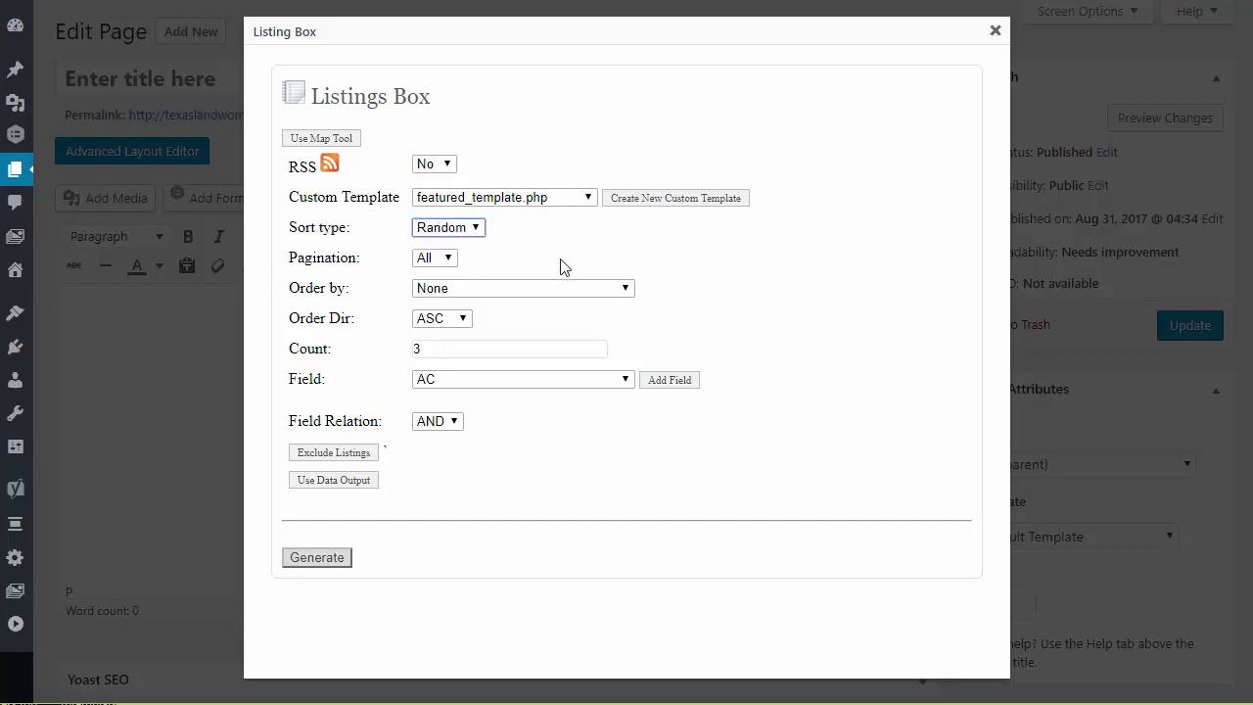
pyautogui.click(473, 229)
pyautogui.click(468, 253)
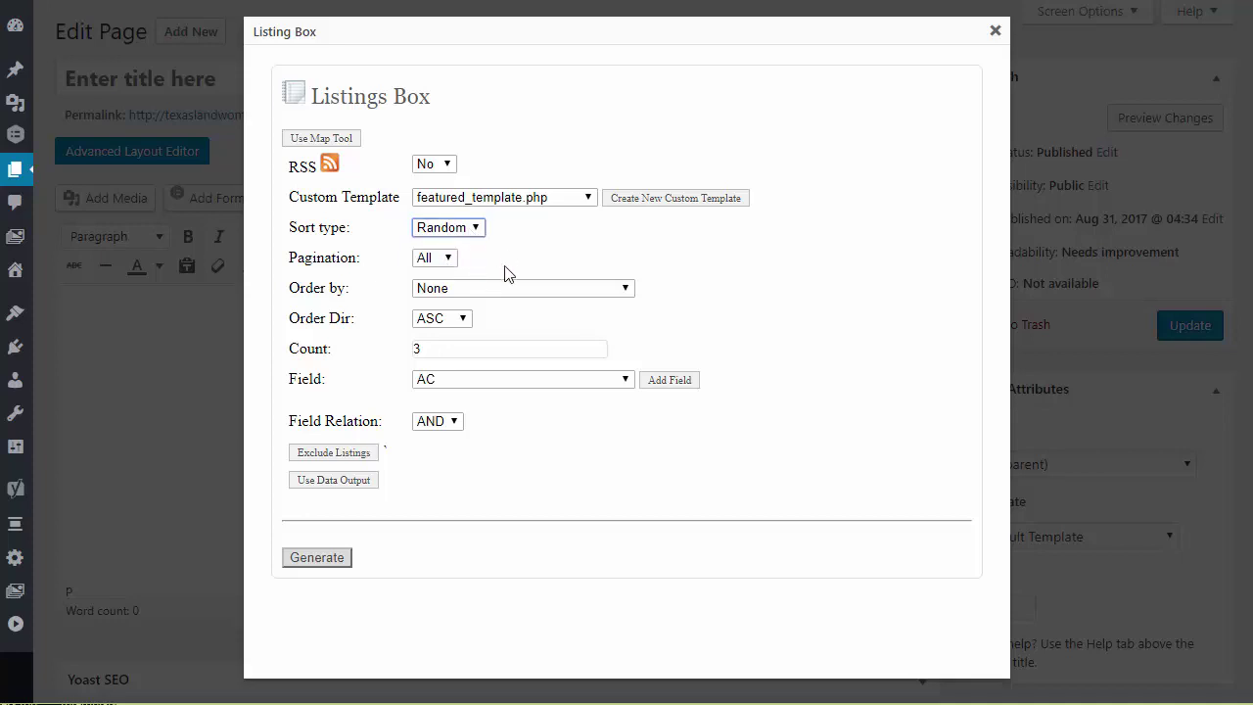
pyautogui.click(462, 354)
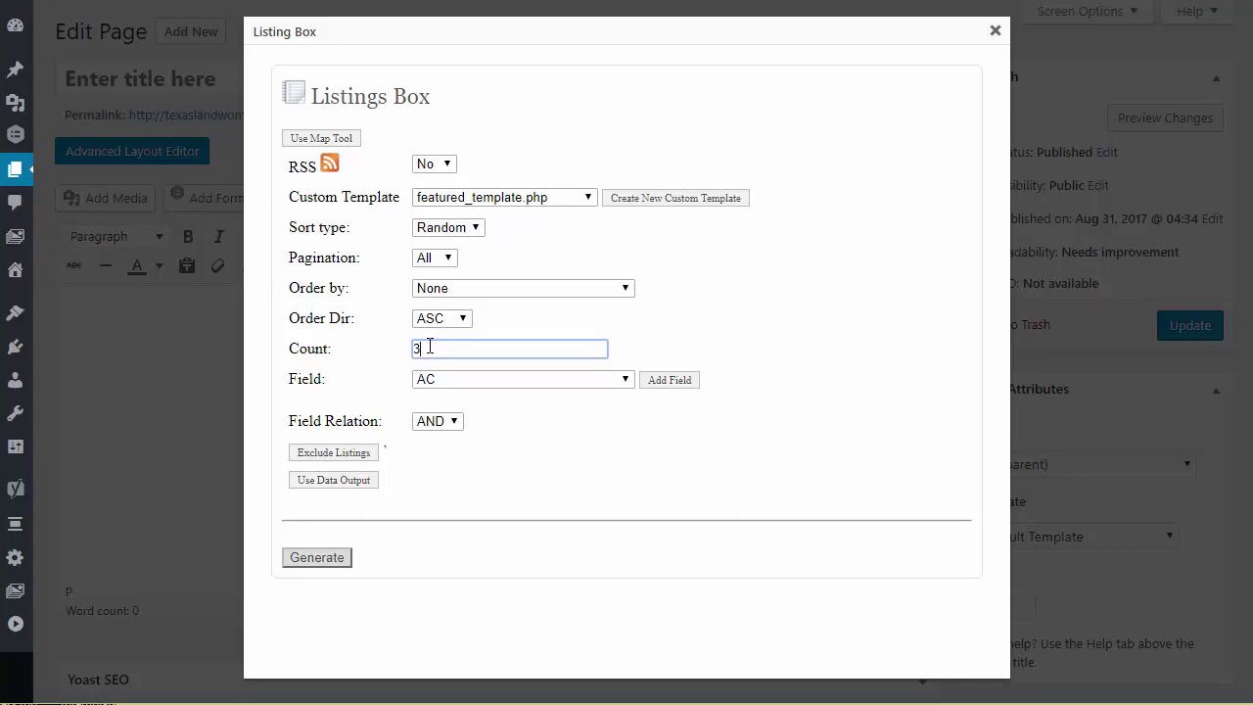
pyautogui.click(473, 230)
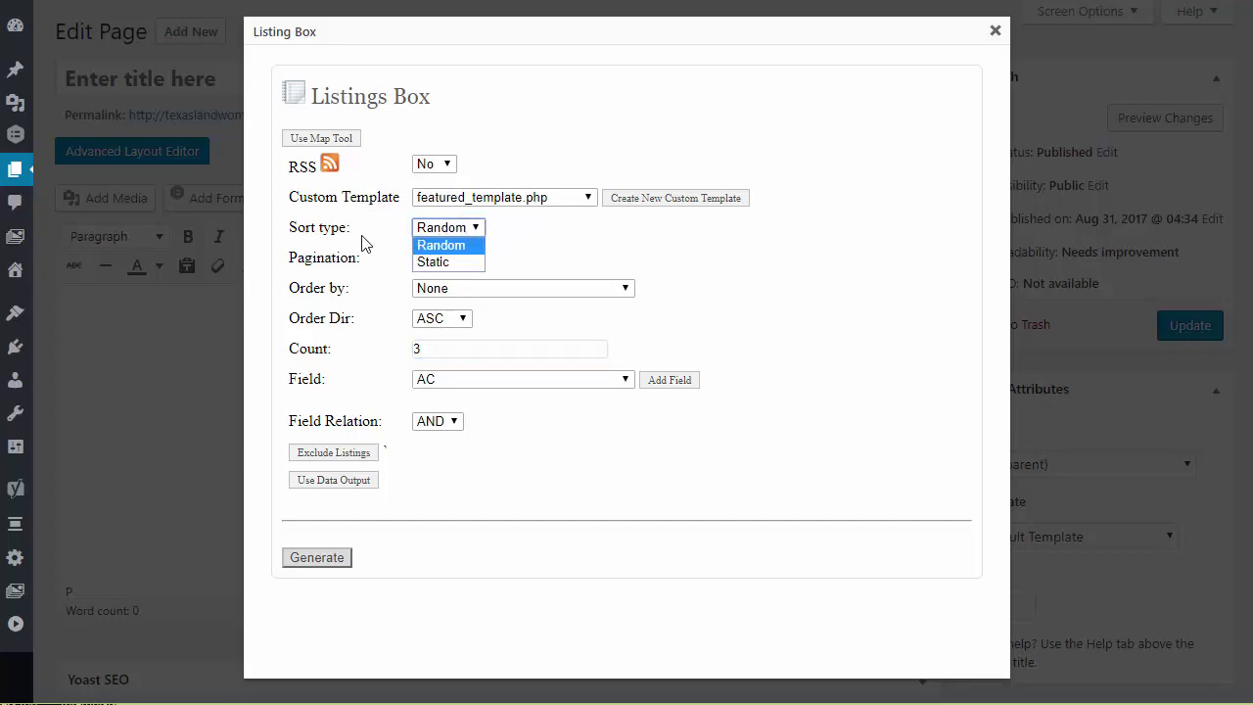
pyautogui.click(354, 240)
pyautogui.moveTo(354, 240); pyautogui.dragTo(288, 259)
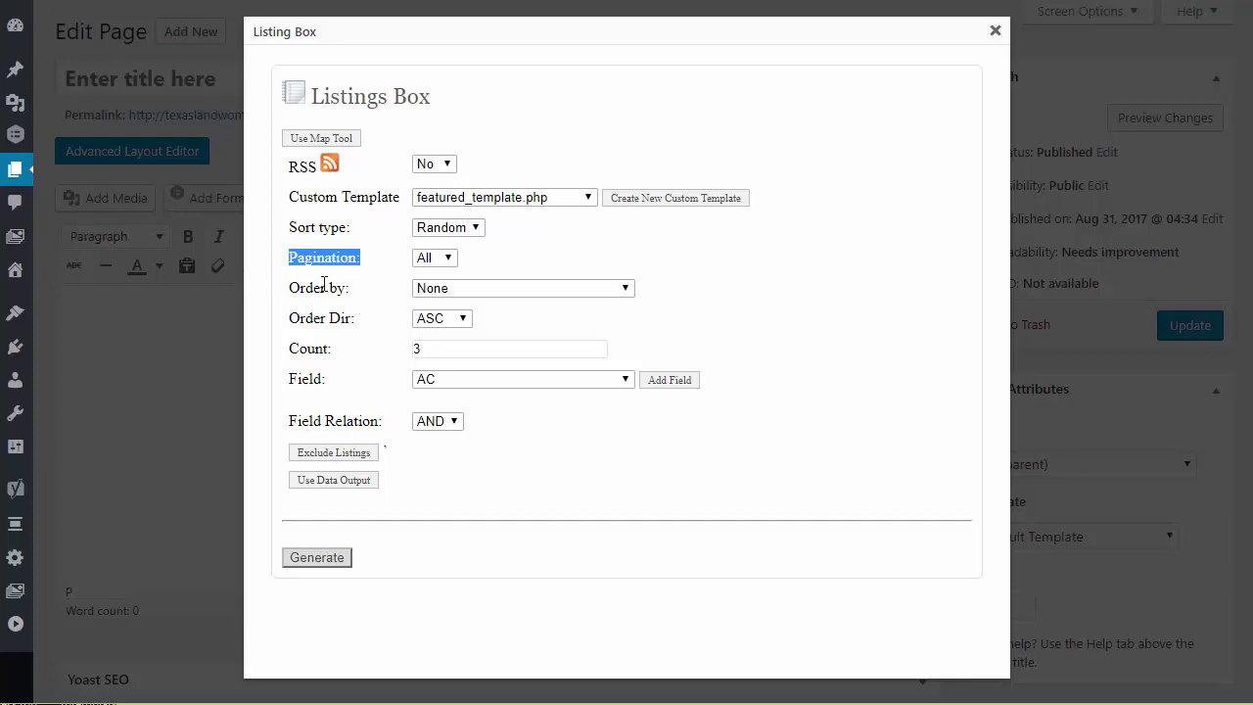
# Set the listing count to 300.
pyautogui.click(428, 349)
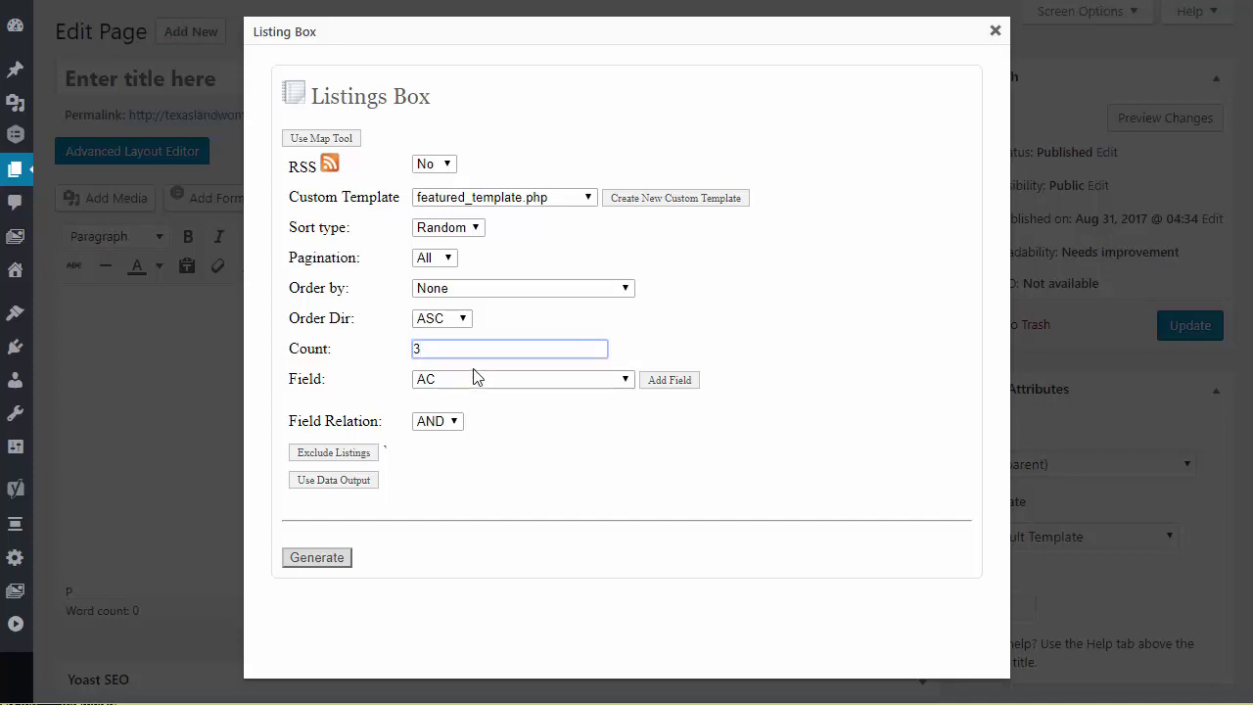
pyautogui.click(425, 348)
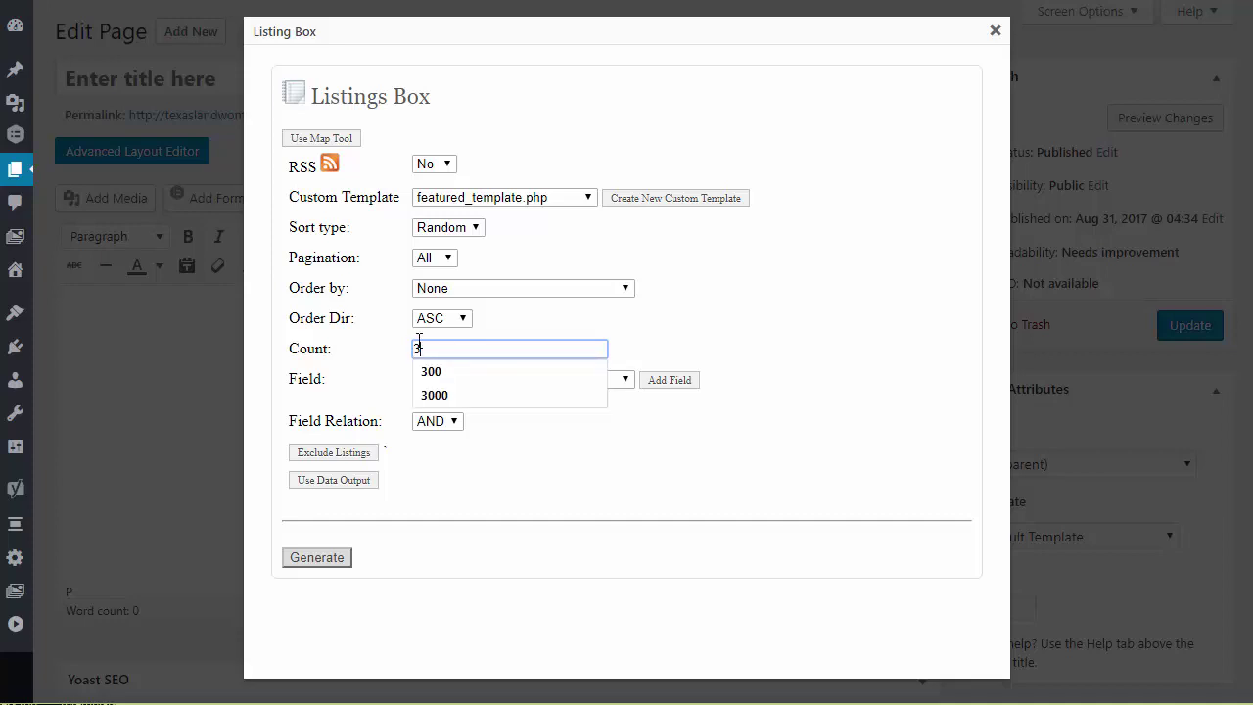
pyautogui.write('0')
pyautogui.click(448, 371)
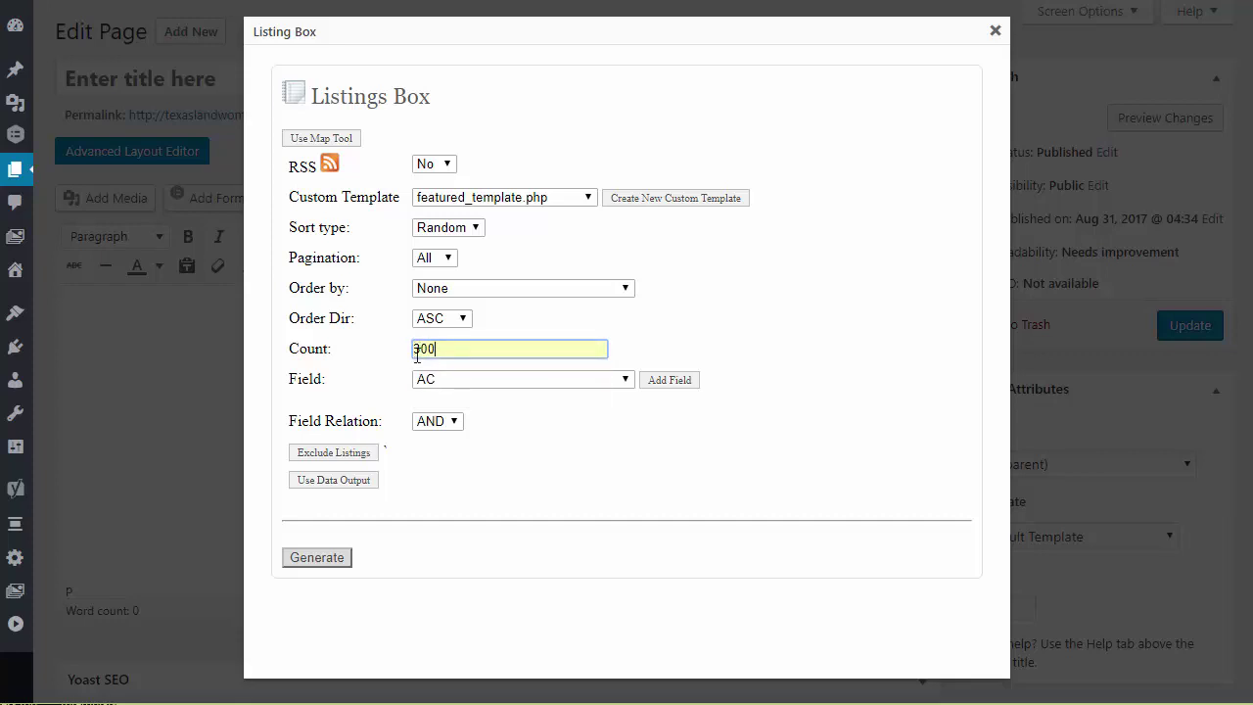
# Set the pagination to 10 listings per page.
pyautogui.click(434, 261)
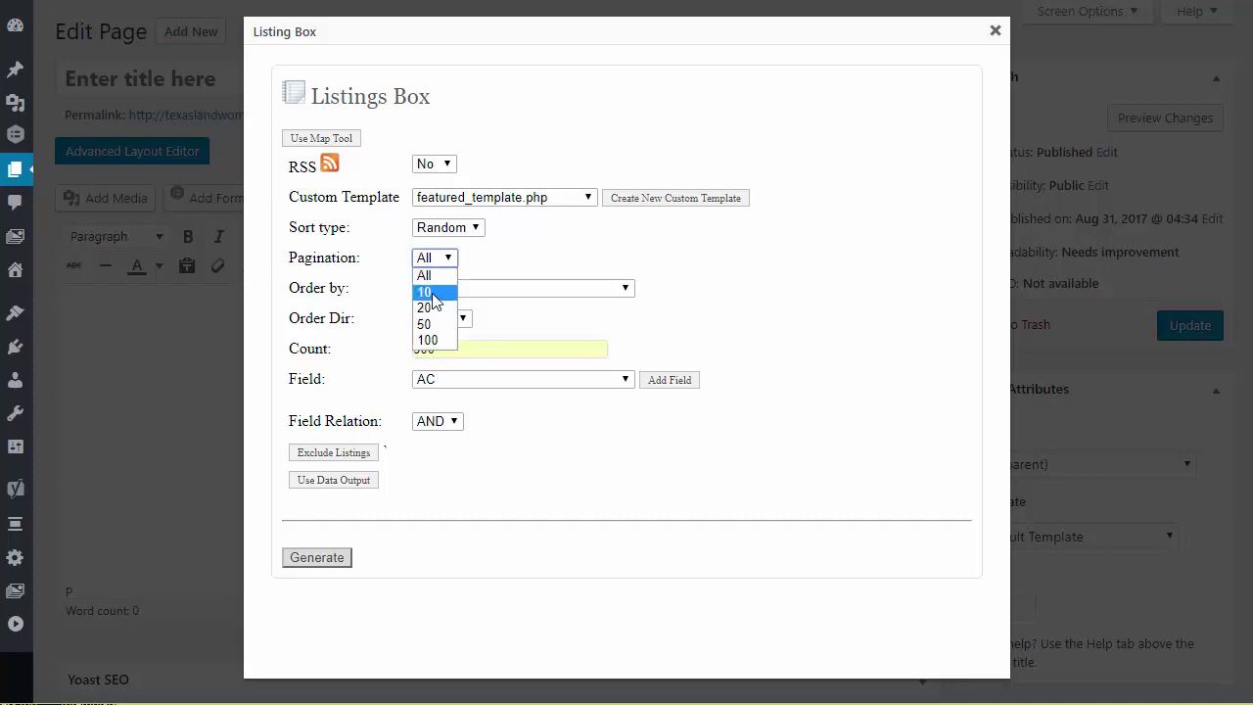
pyautogui.click(429, 292)
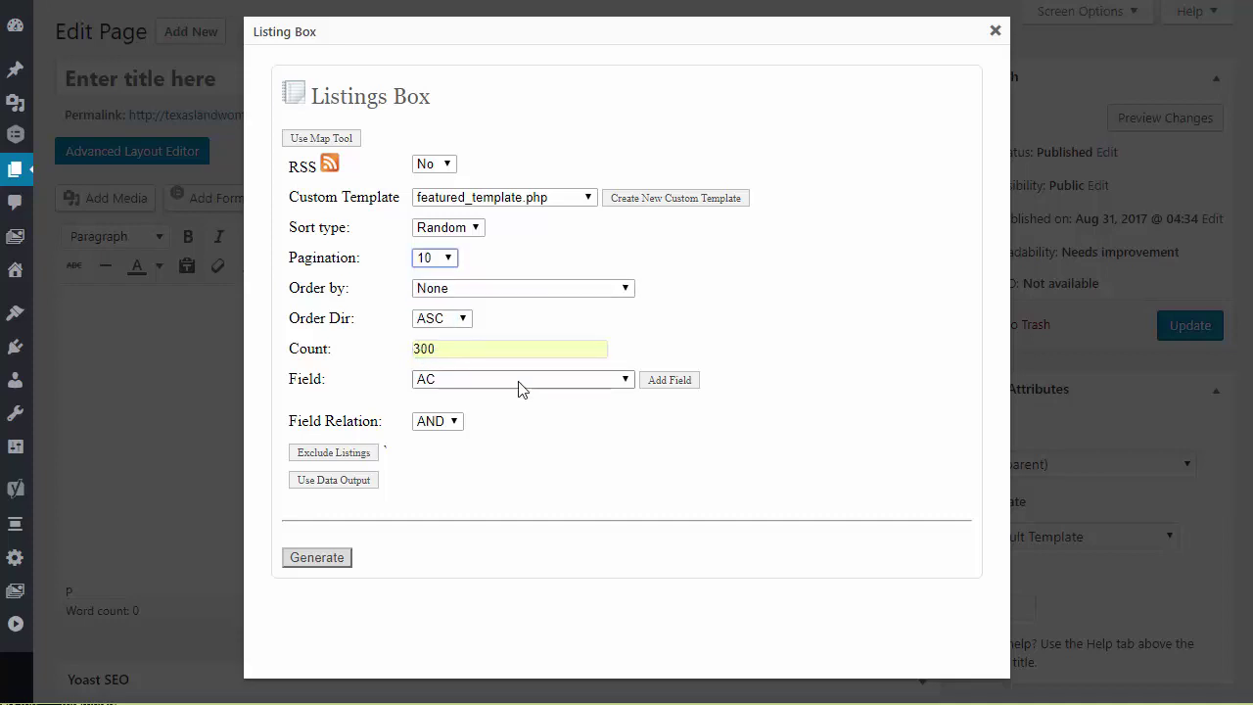
pyautogui.click(427, 266)
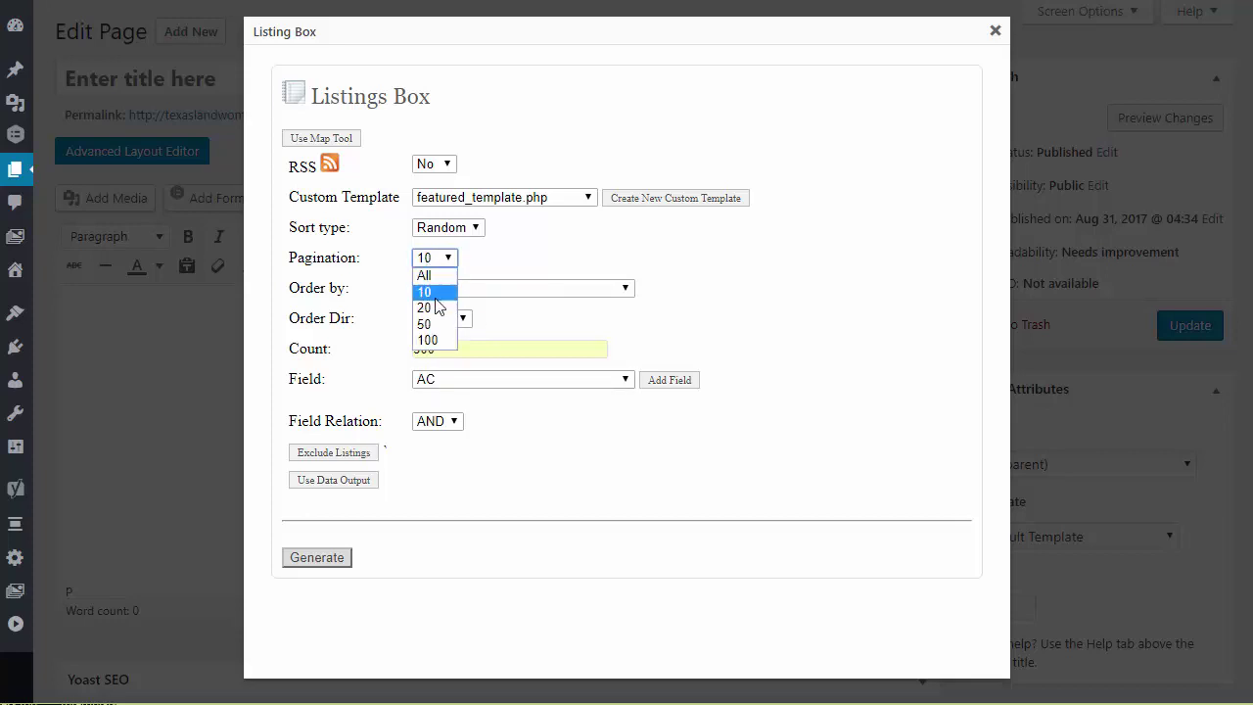
pyautogui.click(433, 294)
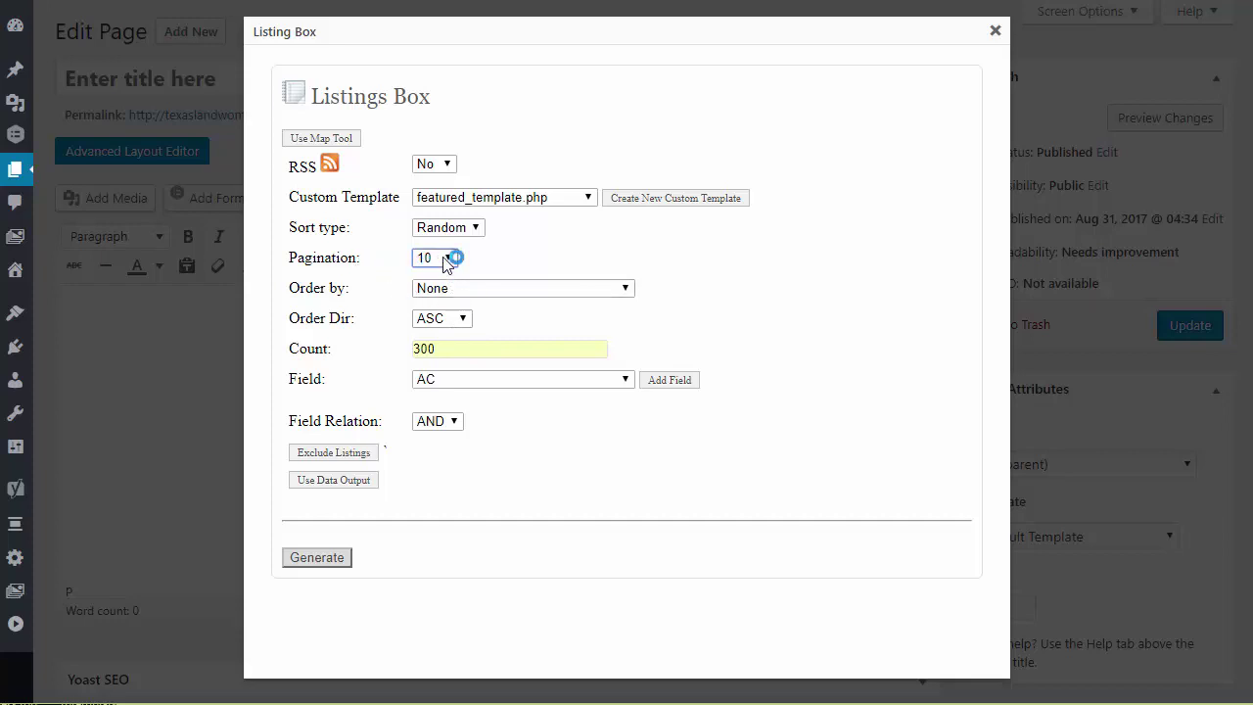
# Set the listing count to 30, and restore it to 300.
pyautogui.moveTo(428, 348); pyautogui.dragTo(475, 342)
pyautogui.press('BackSpace')
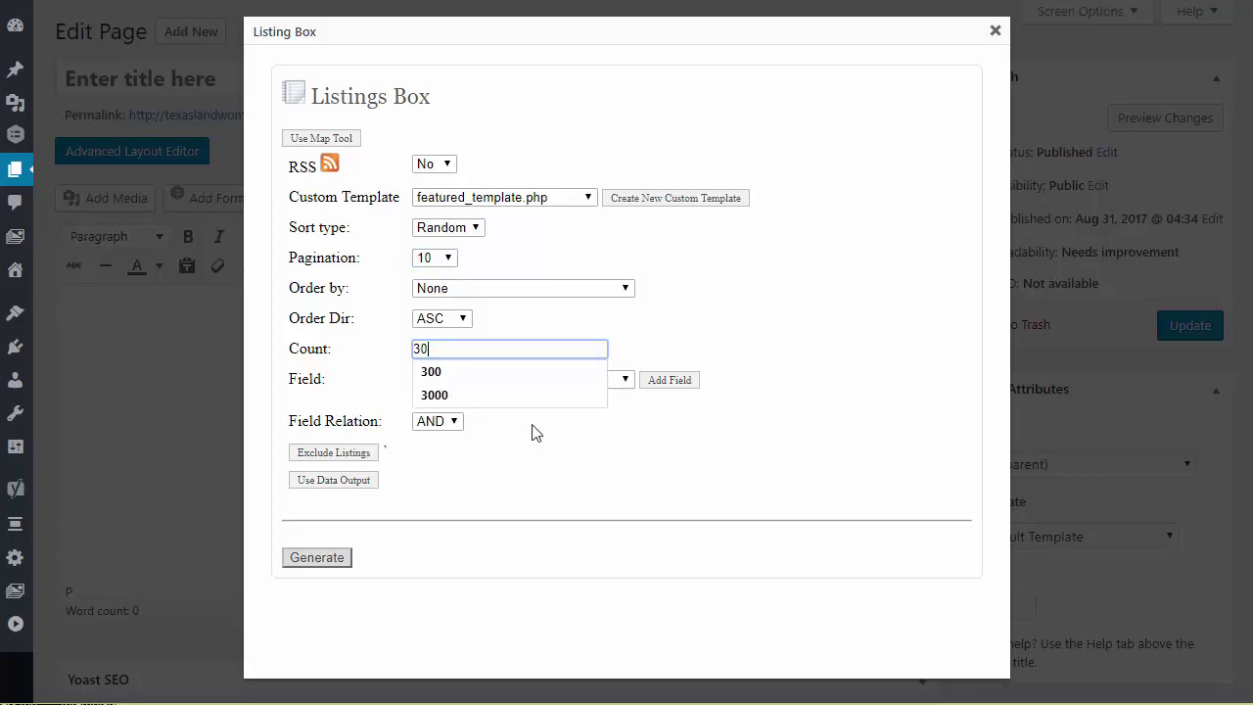
pyautogui.click(522, 433)
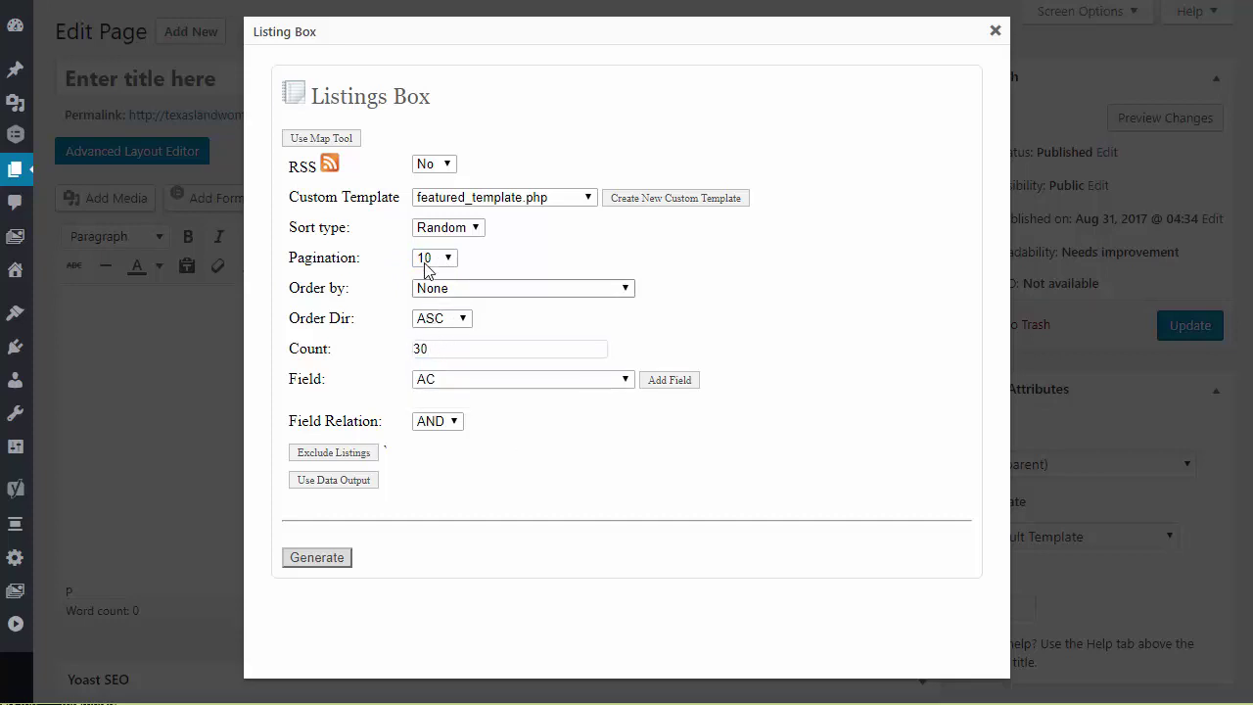
pyautogui.click(434, 349)
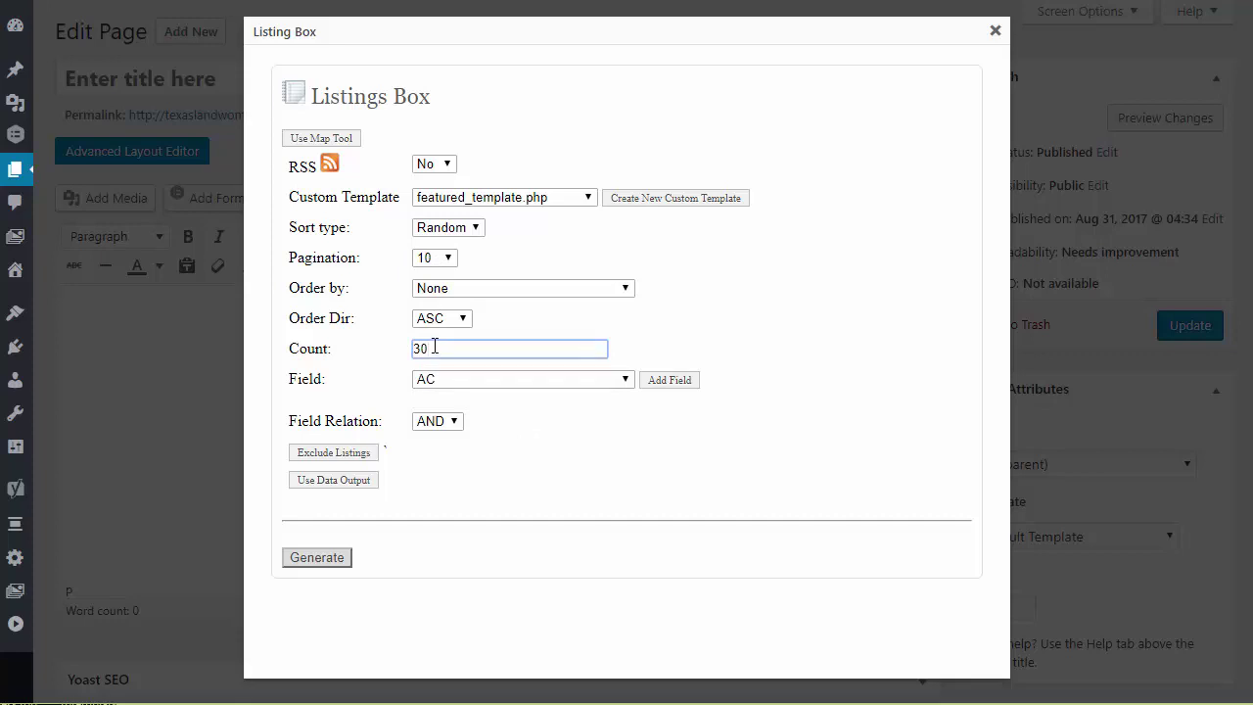
pyautogui.write('0')
pyautogui.click(458, 375)
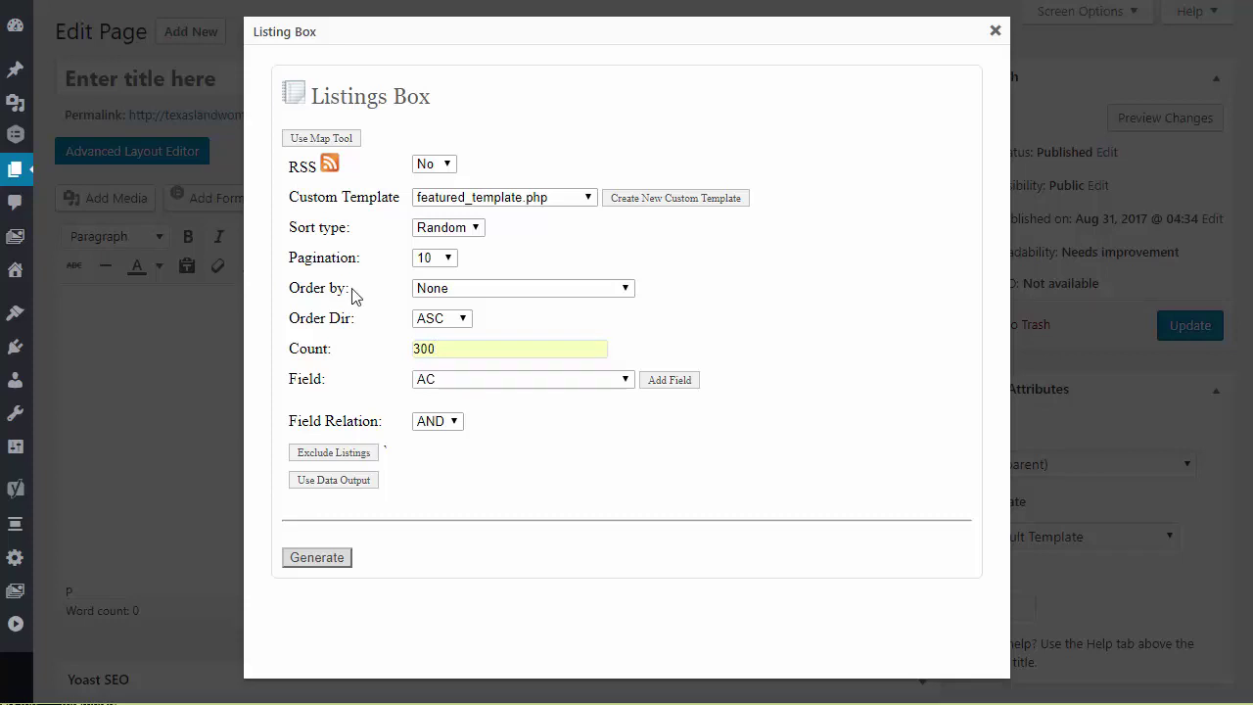
# Order the listings by Price with the order direction set to DESC.
pyautogui.moveTo(350, 290); pyautogui.dragTo(287, 287)
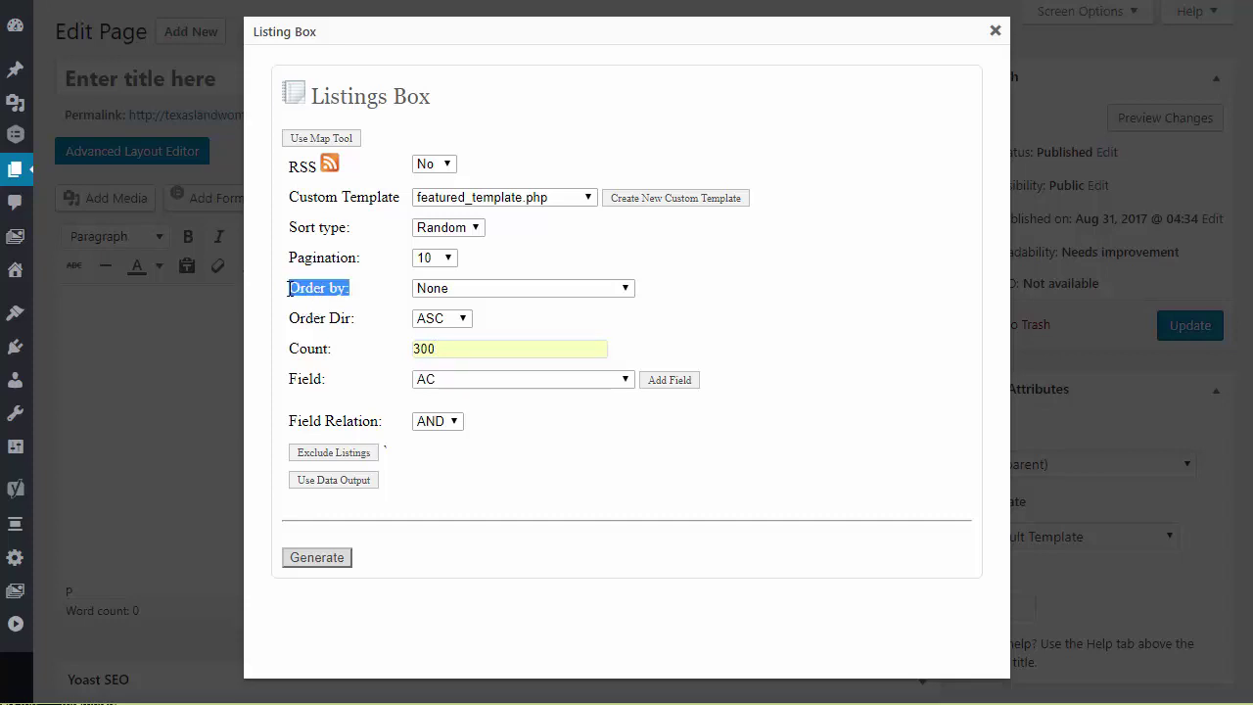
pyautogui.click(492, 289)
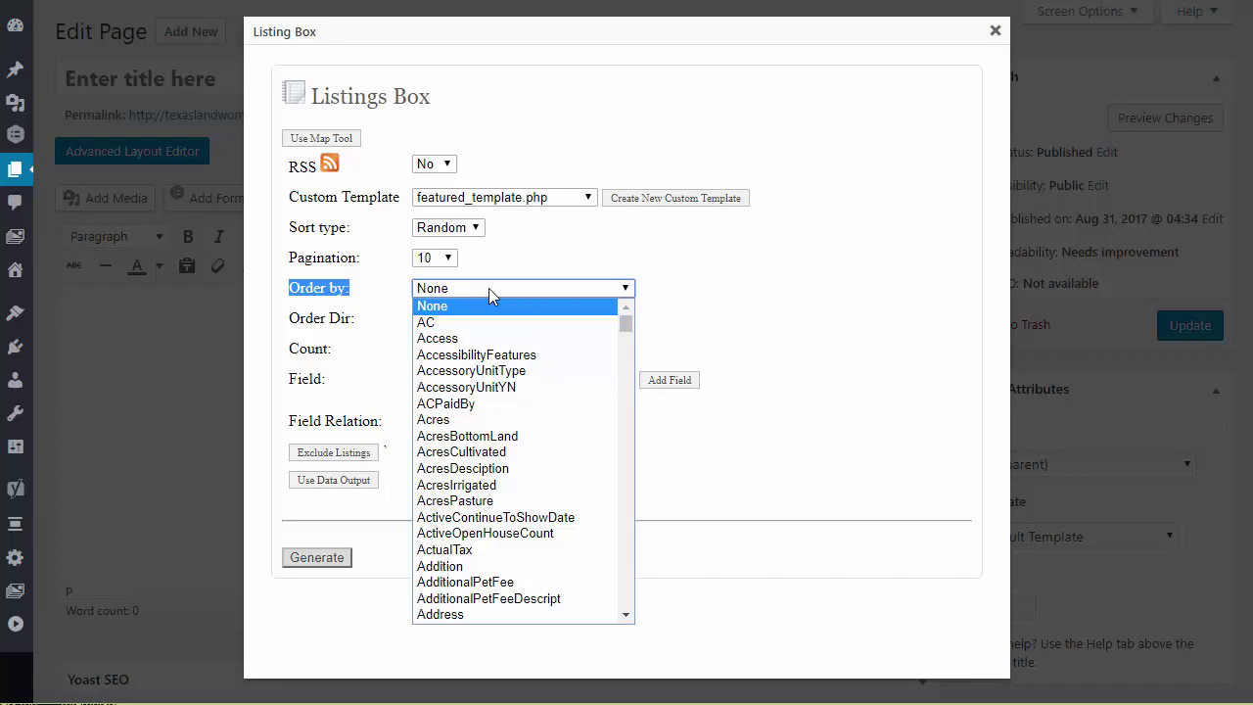
pyautogui.write('pri')
pyautogui.press('Return')
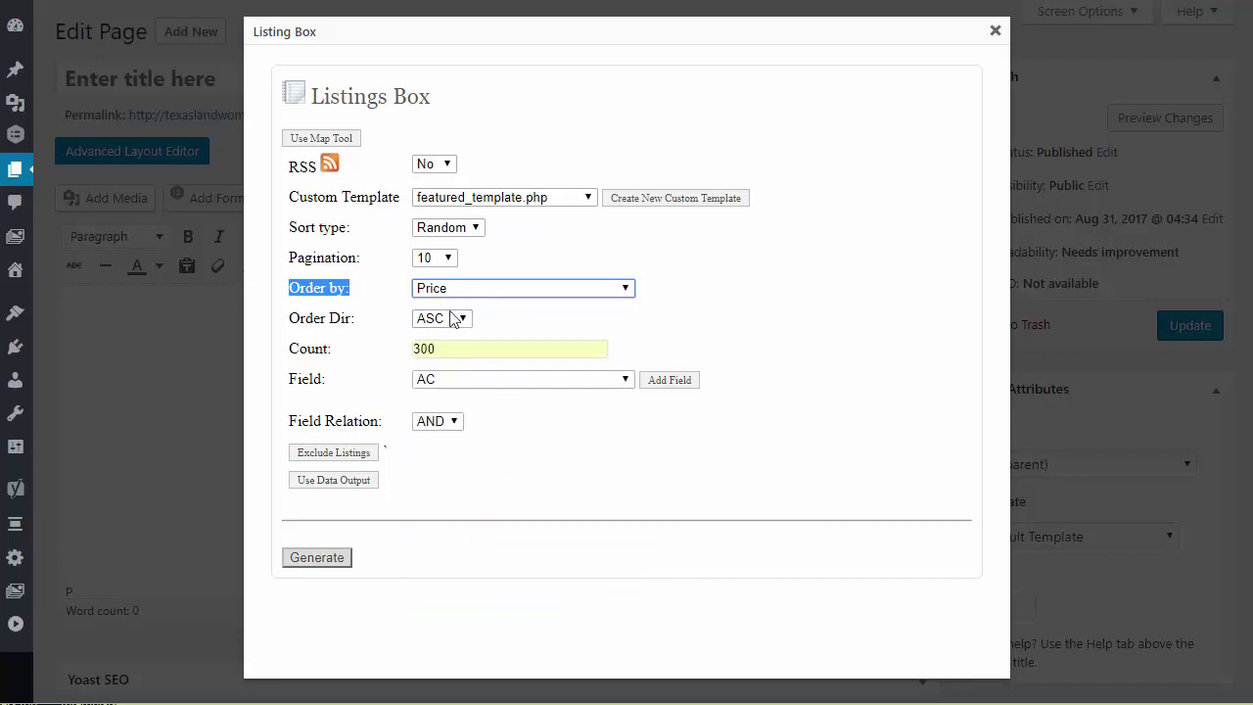
pyautogui.click(466, 323)
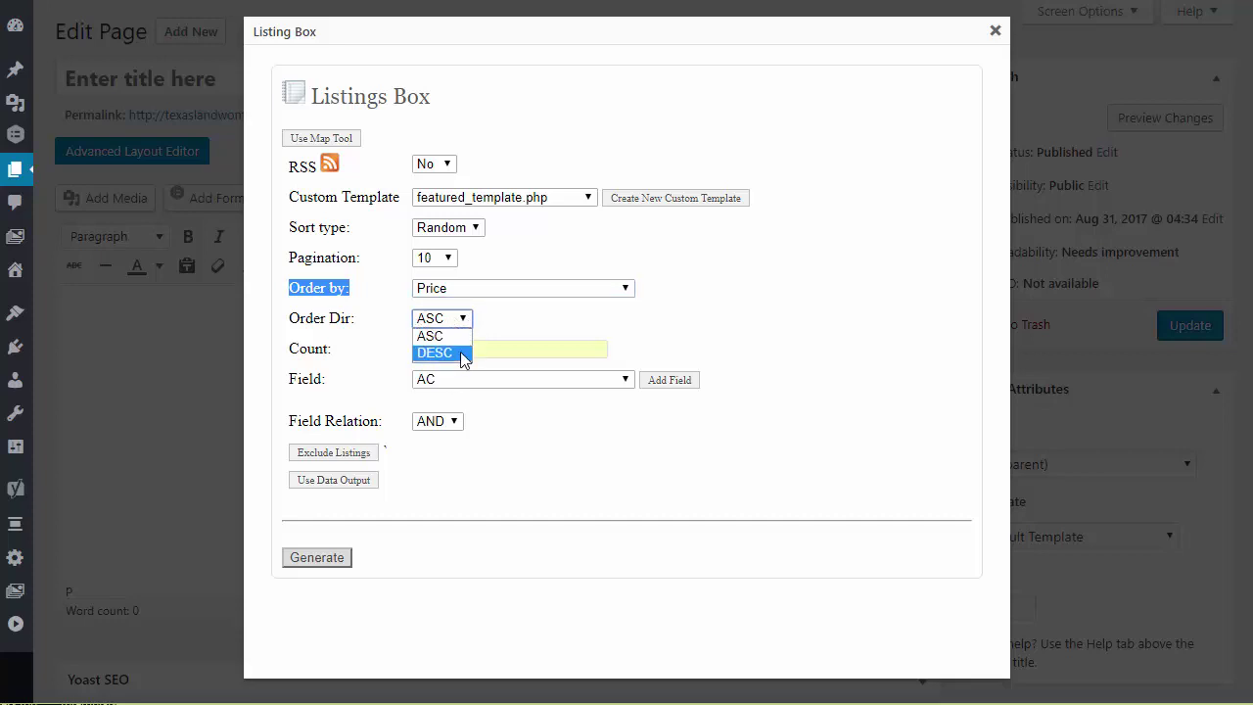
pyautogui.click(464, 355)
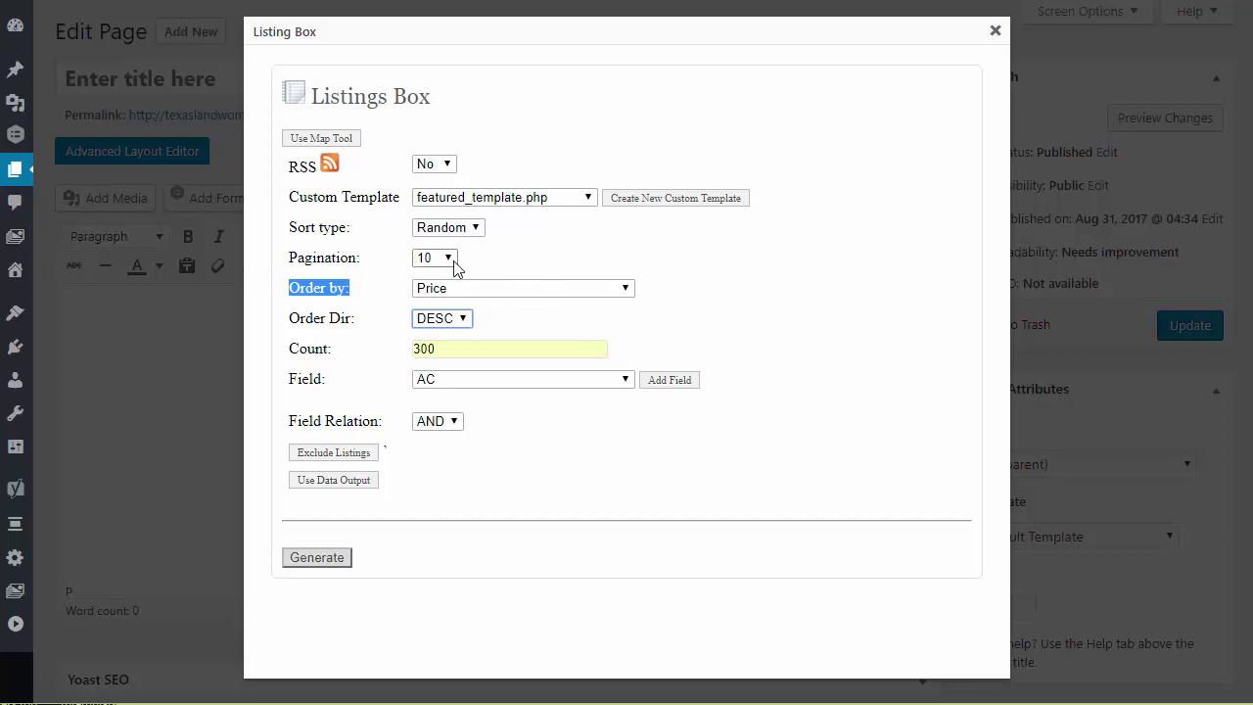
pyautogui.click(486, 324)
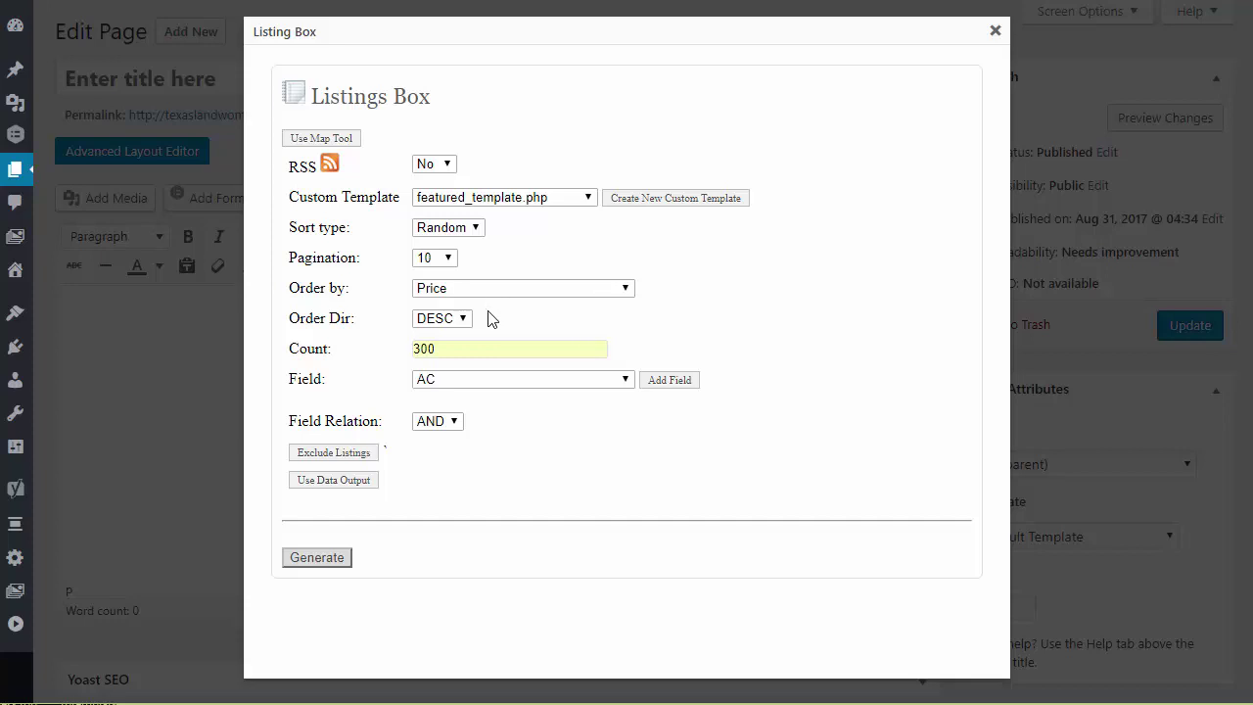
pyautogui.moveTo(355, 319); pyautogui.dragTo(287, 318)
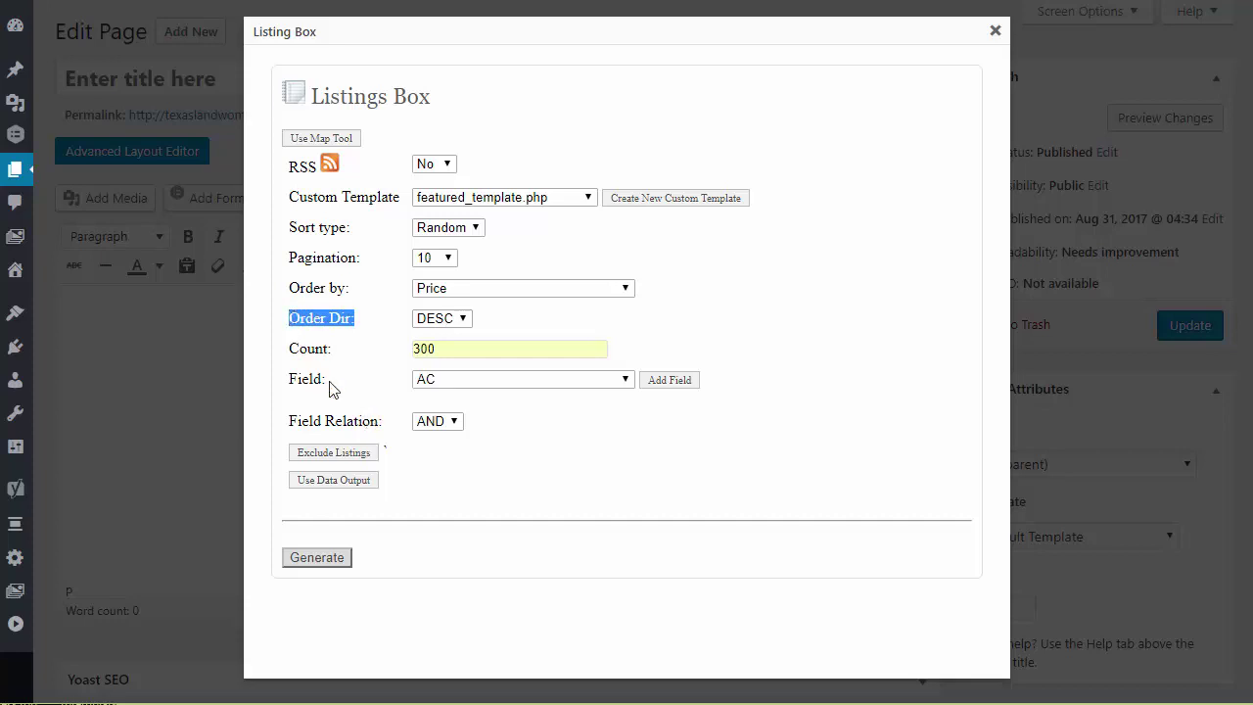
pyautogui.moveTo(336, 354); pyautogui.dragTo(290, 347)
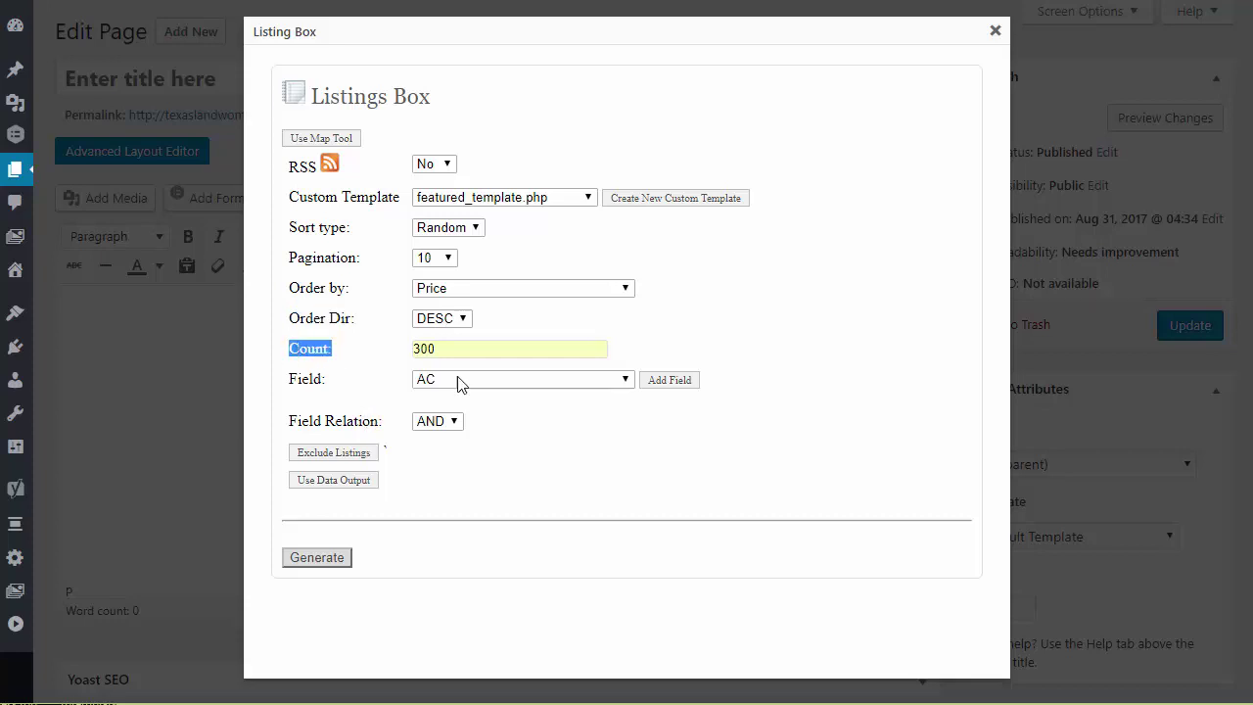
pyautogui.moveTo(461, 343); pyautogui.dragTo(417, 347)
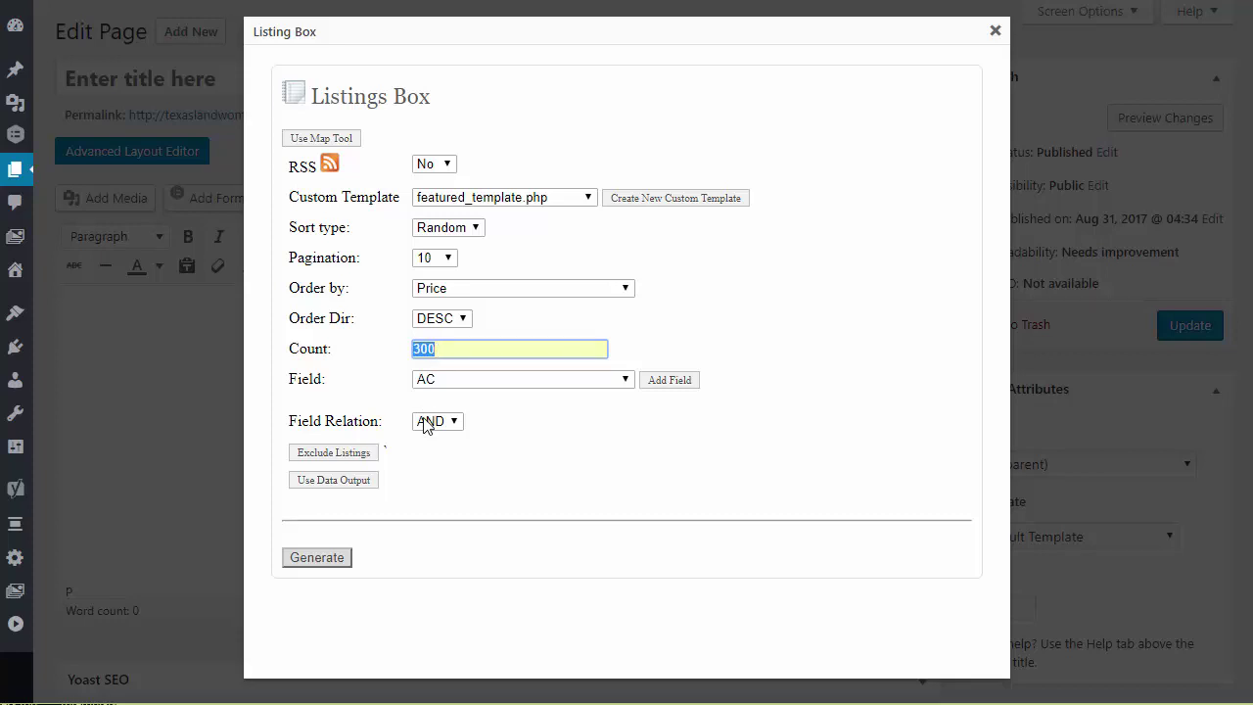
pyautogui.click(378, 381)
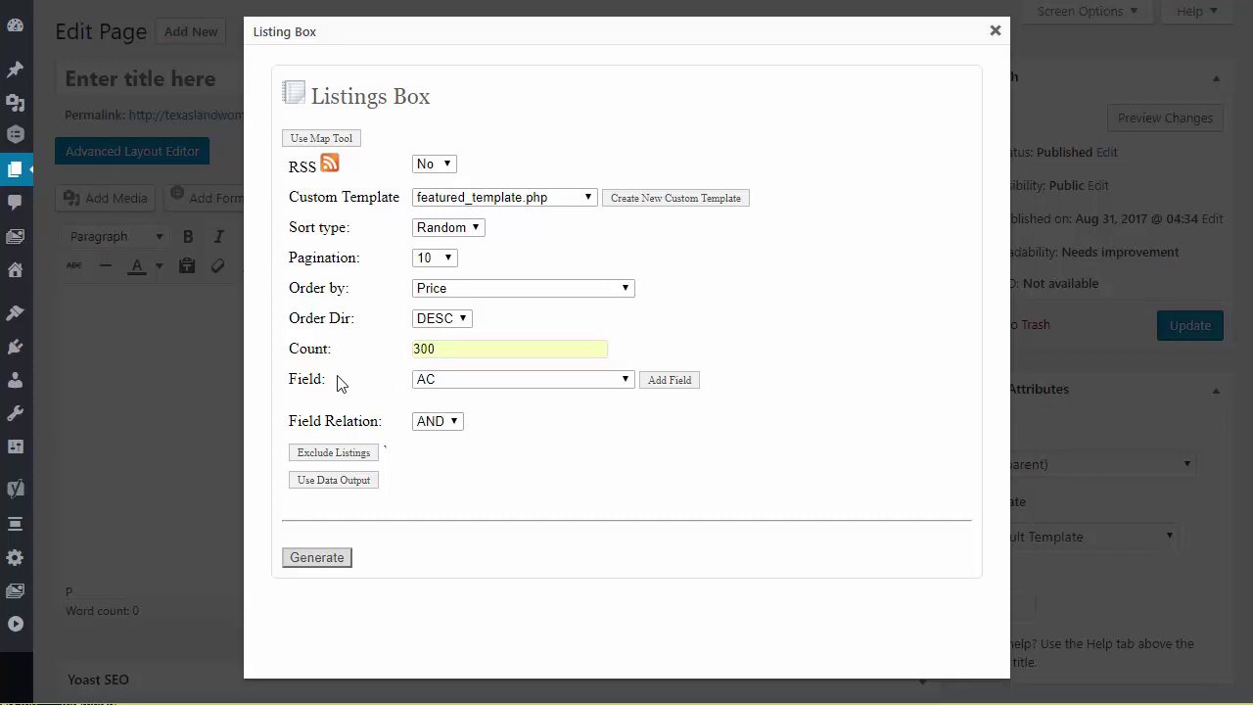
# Look through the fields available for filtering the listings.
pyautogui.click(628, 382)
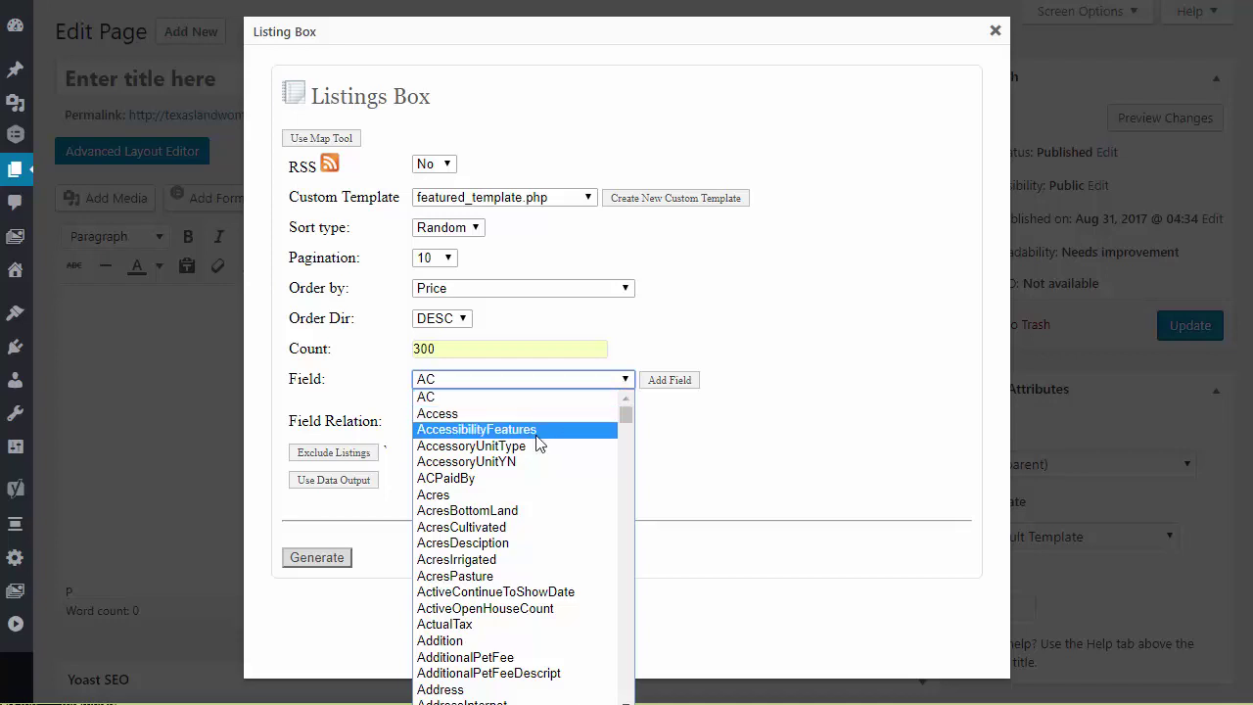
pyautogui.scroll(-5, 541, 455)
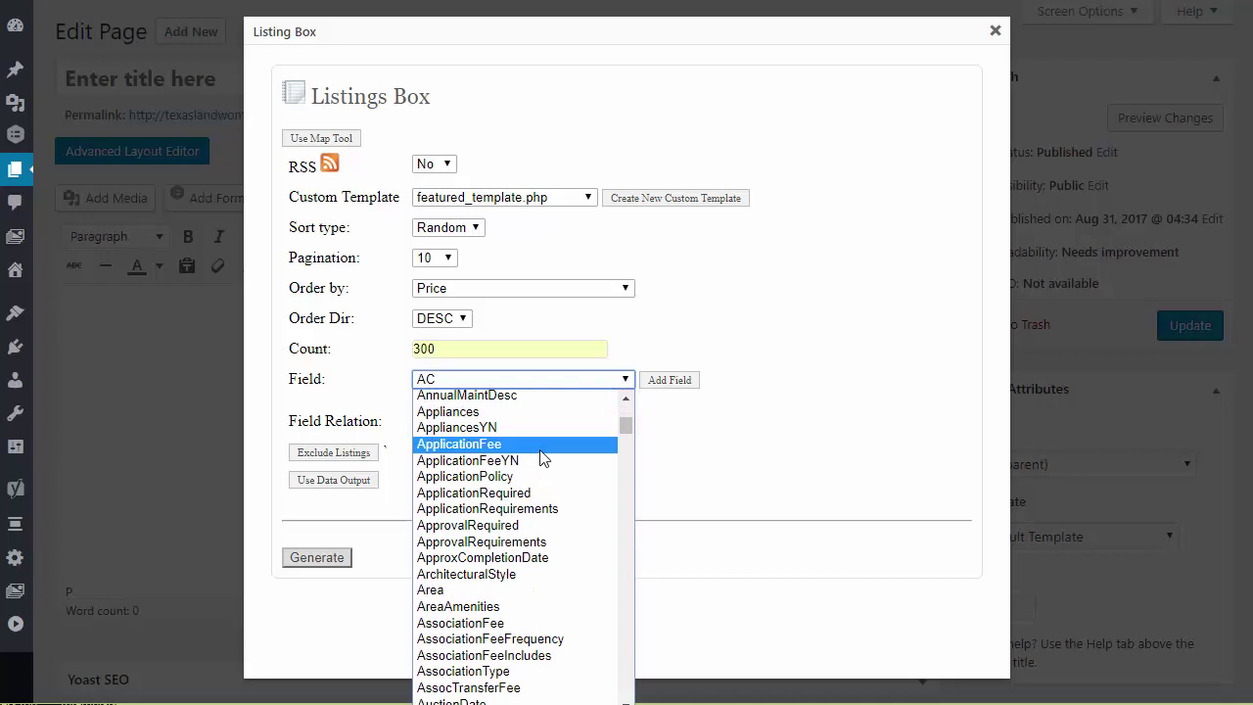
pyautogui.scroll(-4, 544, 458)
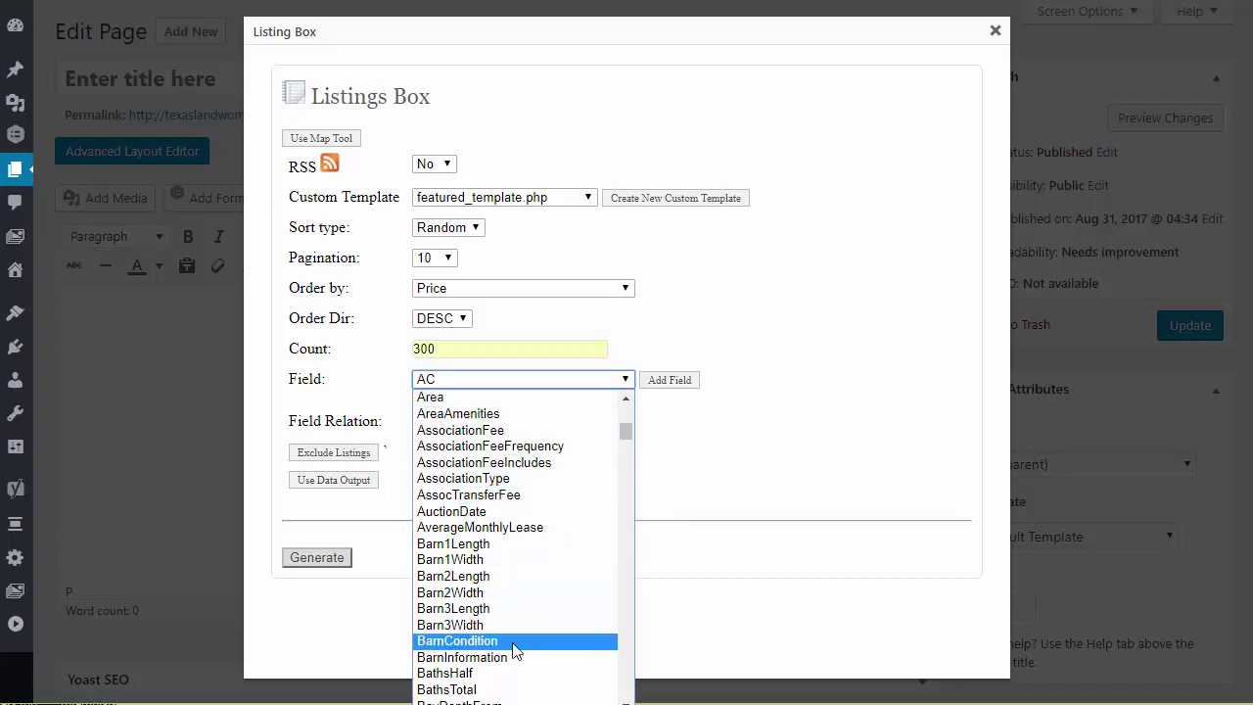
pyautogui.click(672, 448)
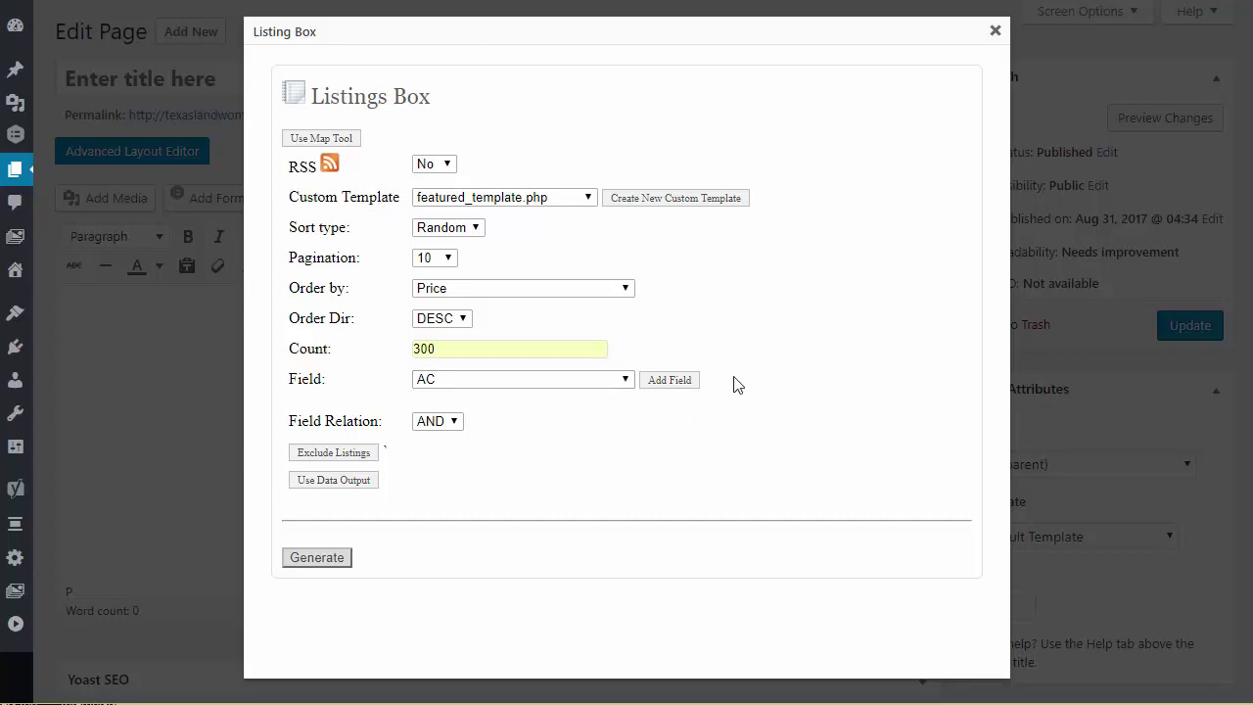
# Add County as a filter field for the listings.
pyautogui.click(626, 383)
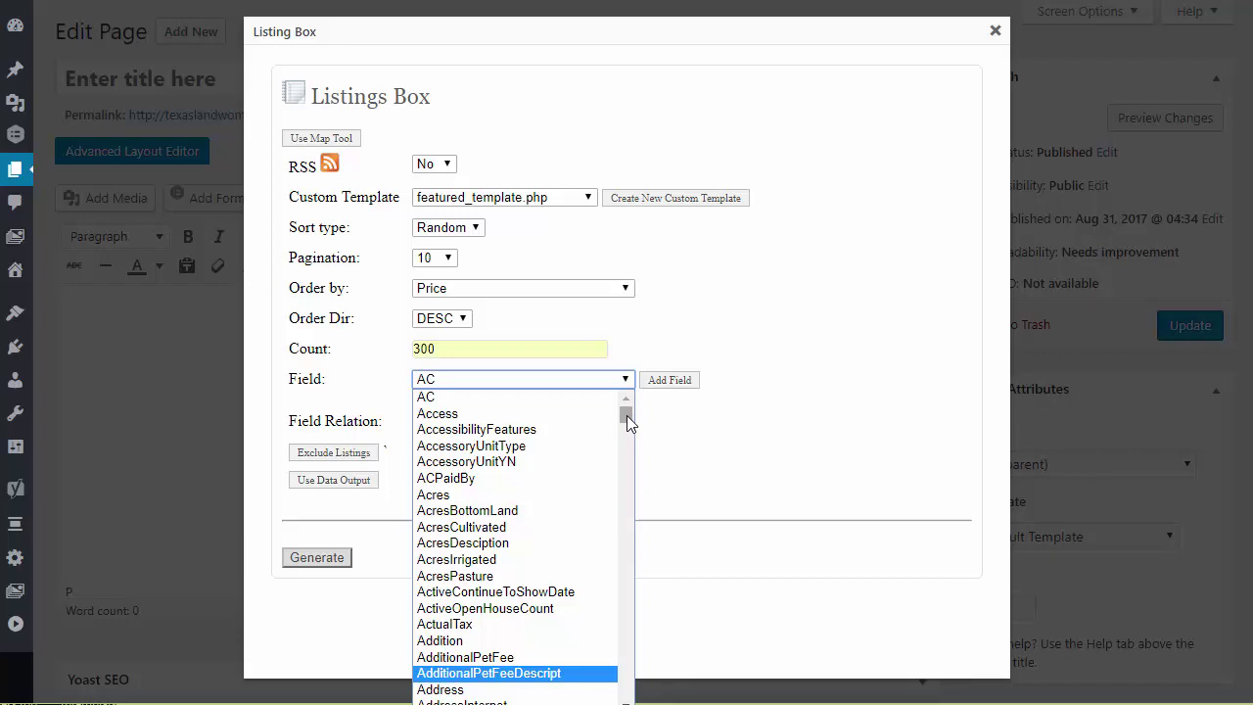
pyautogui.moveTo(626, 415); pyautogui.dragTo(622, 457)
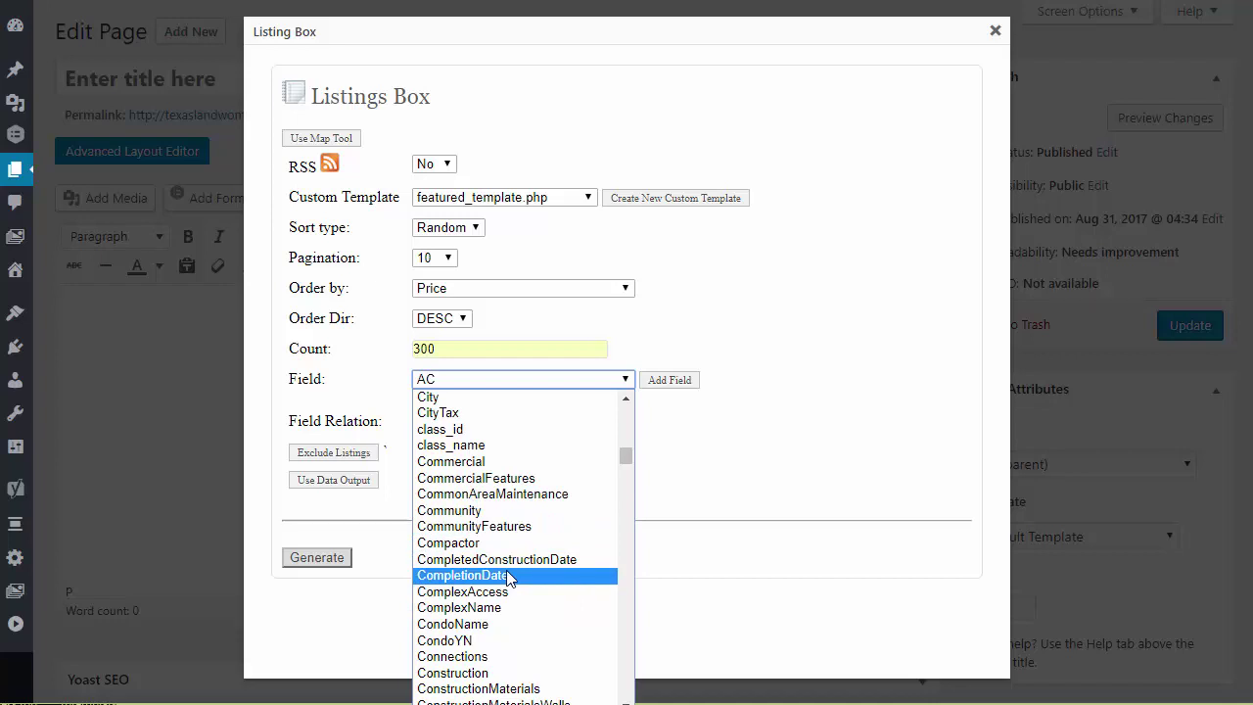
pyautogui.press('Down')
pyautogui.press('Down')
pyautogui.press('Down')
pyautogui.press('Down')
pyautogui.press('Down')
pyautogui.press('Down')
pyautogui.press('Down')
pyautogui.press('Down')
pyautogui.press('Down')
pyautogui.press('Down')
pyautogui.press('Down')
pyautogui.press('Down')
pyautogui.press('Down')
pyautogui.press('Down')
pyautogui.press('Return')
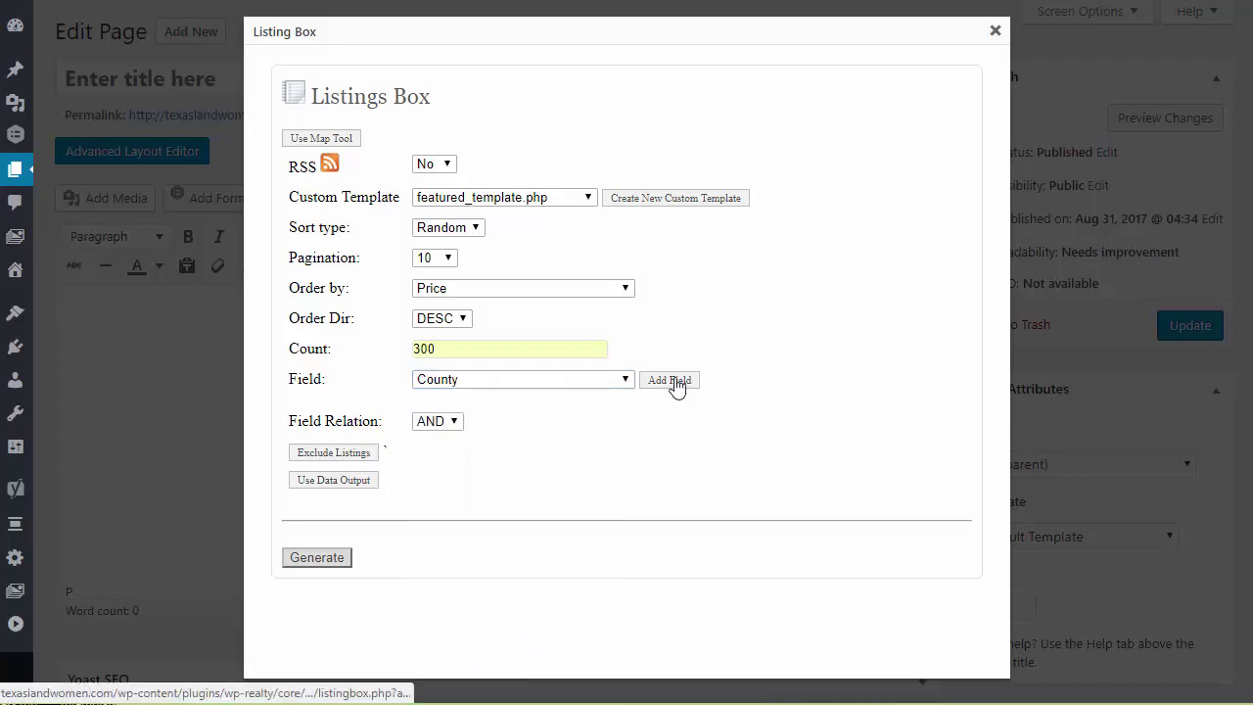
pyautogui.click(673, 382)
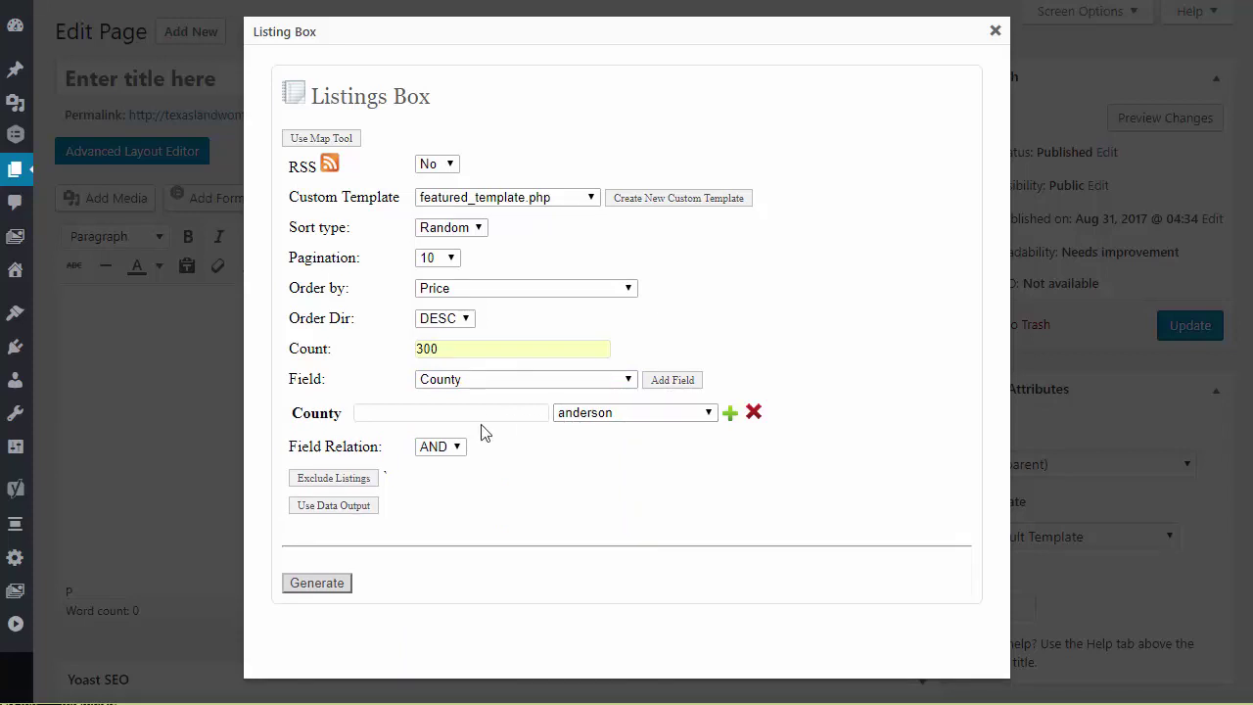
# Add austin as a value of the County filter.
pyautogui.click(709, 414)
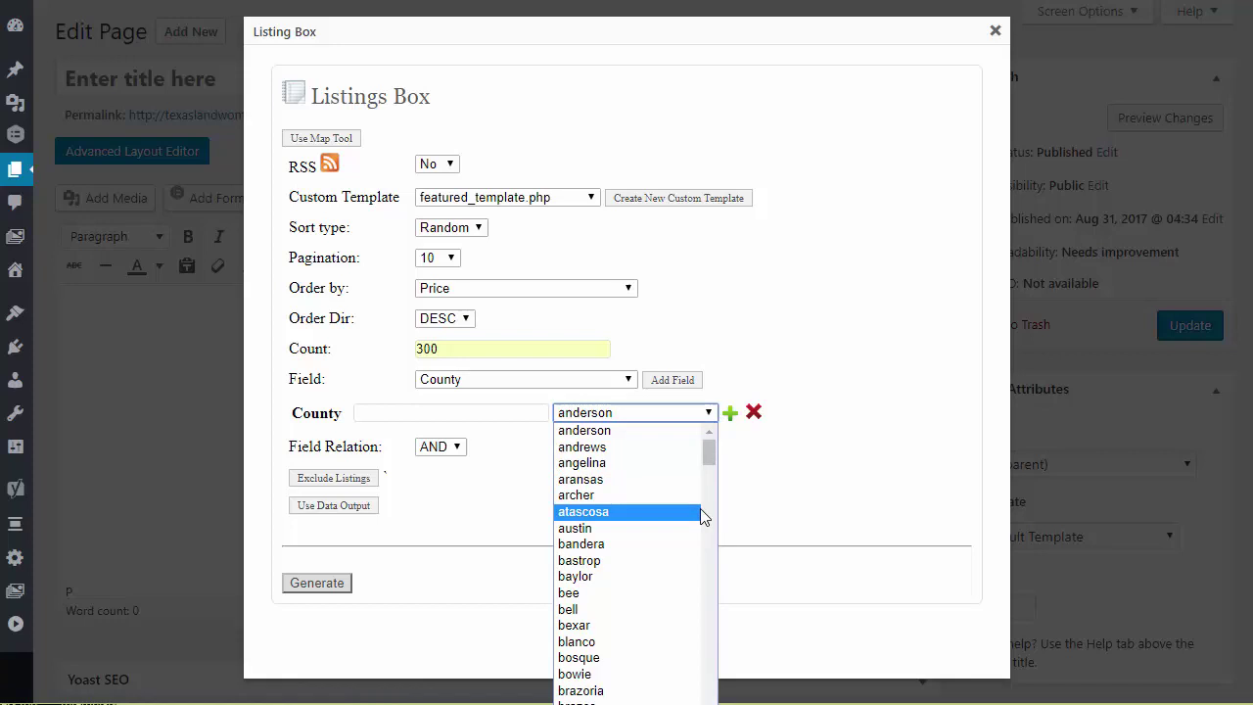
pyautogui.click(699, 531)
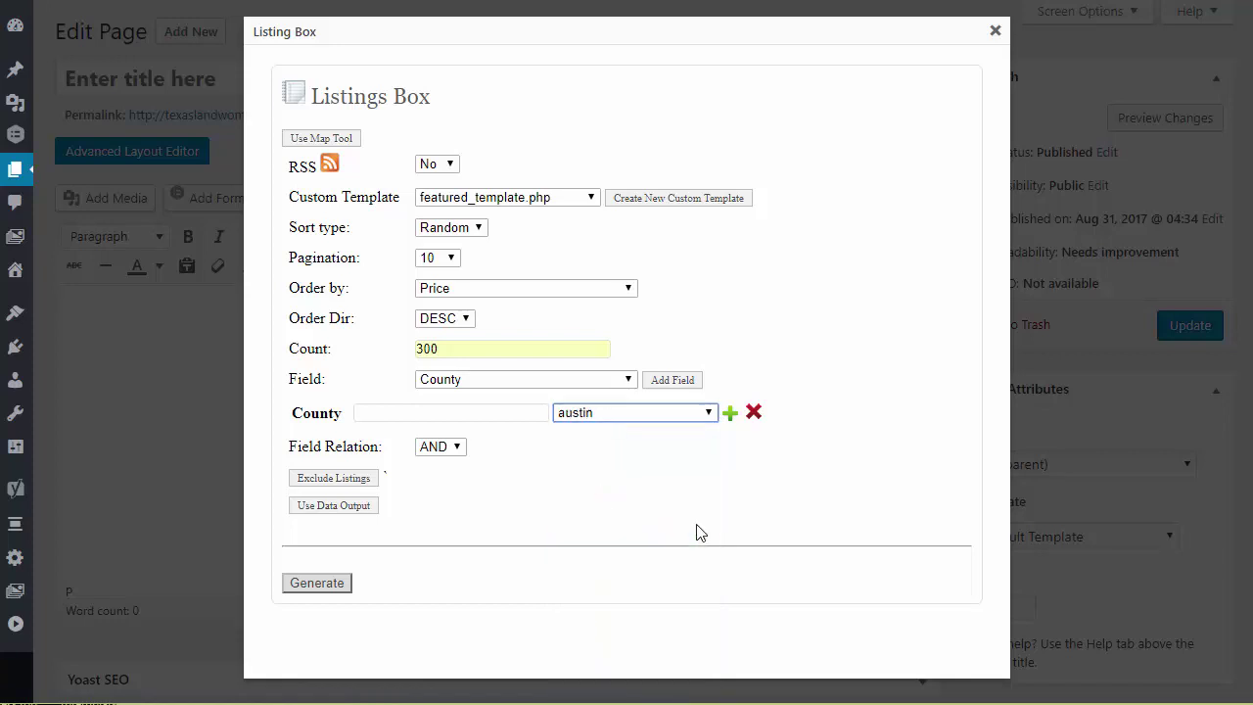
pyautogui.click(724, 414)
# Add bandera as a second value of the County filter.
pyautogui.click(711, 414)
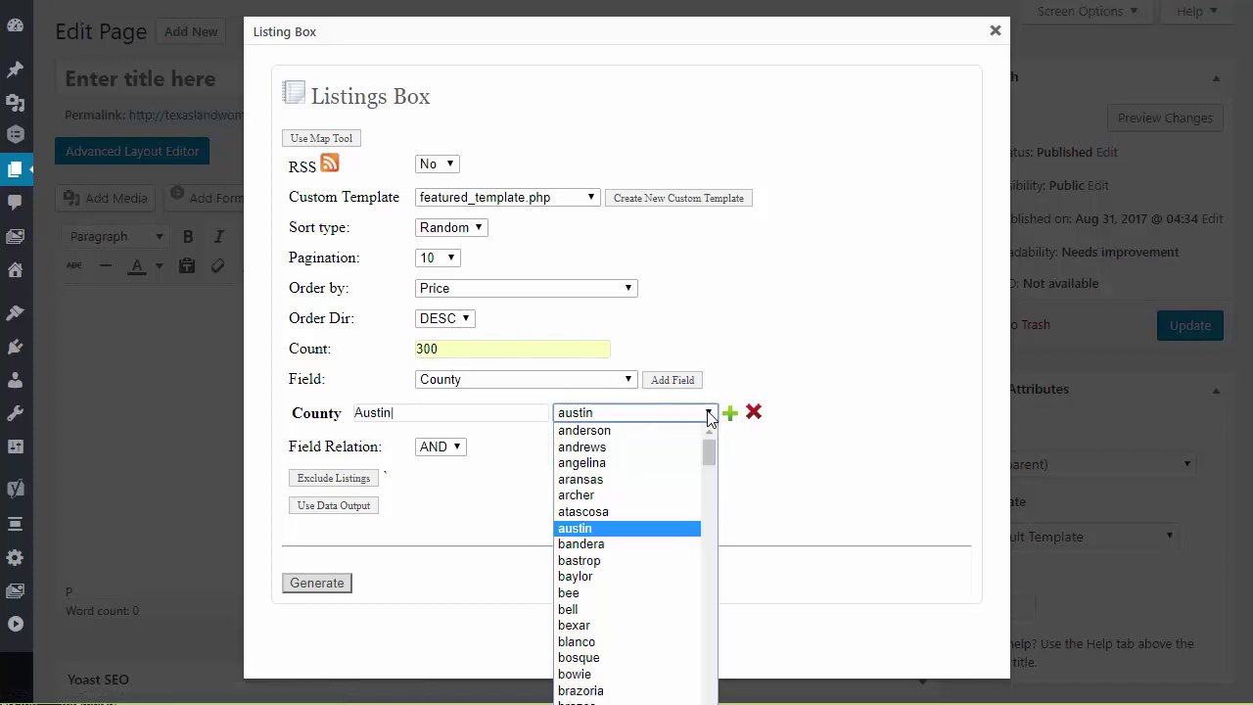
pyautogui.click(672, 544)
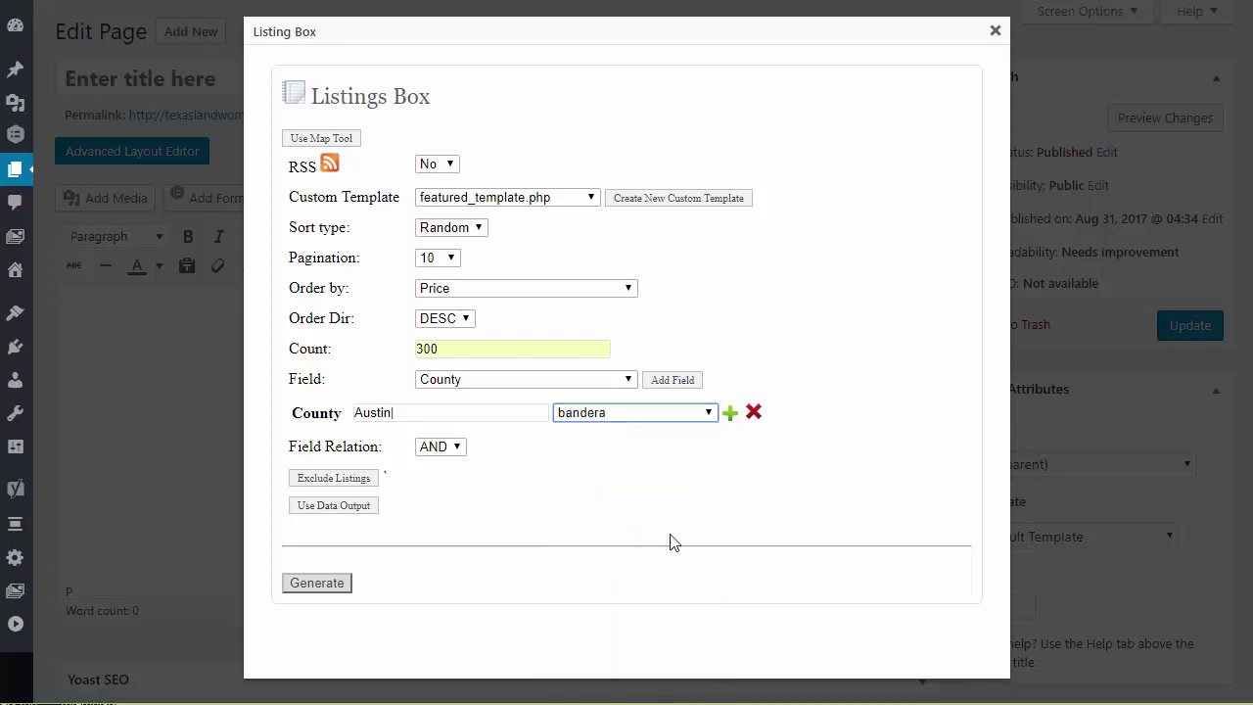
pyautogui.click(727, 415)
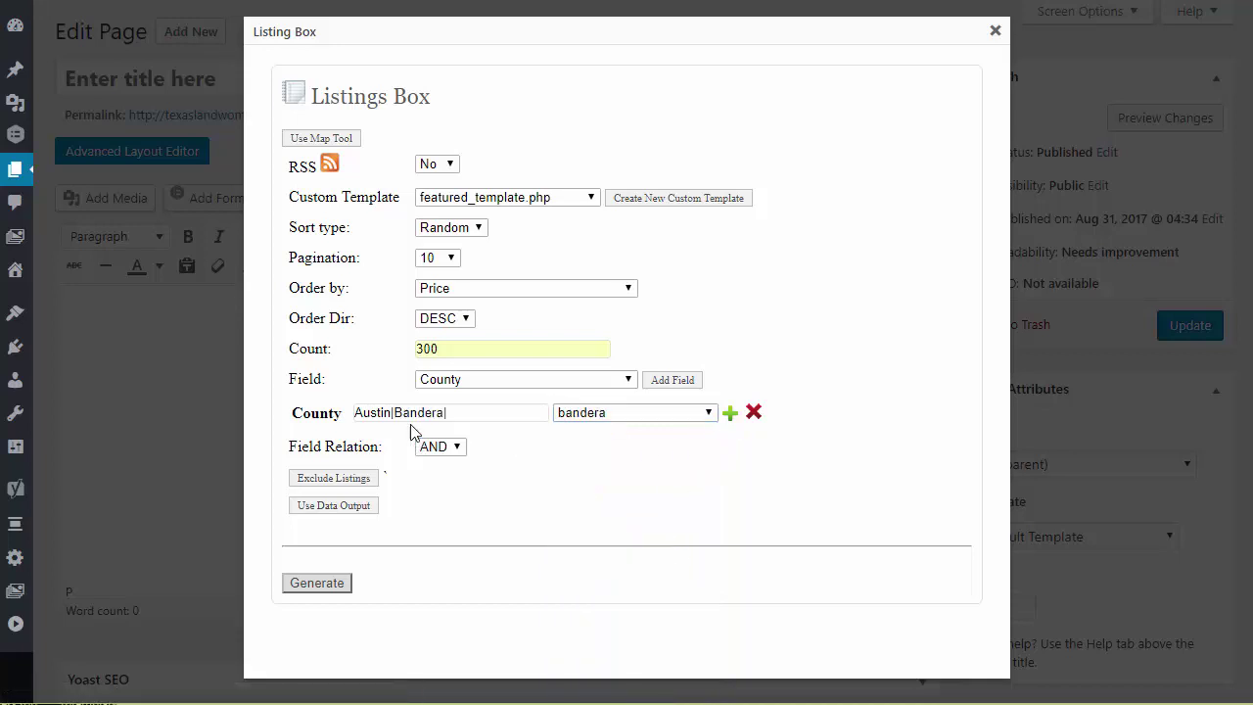
# Remove Bandera from the County filter values, keeping Austin.
pyautogui.click(479, 382)
pyautogui.click(761, 338)
pyautogui.moveTo(459, 412); pyautogui.dragTo(394, 412)
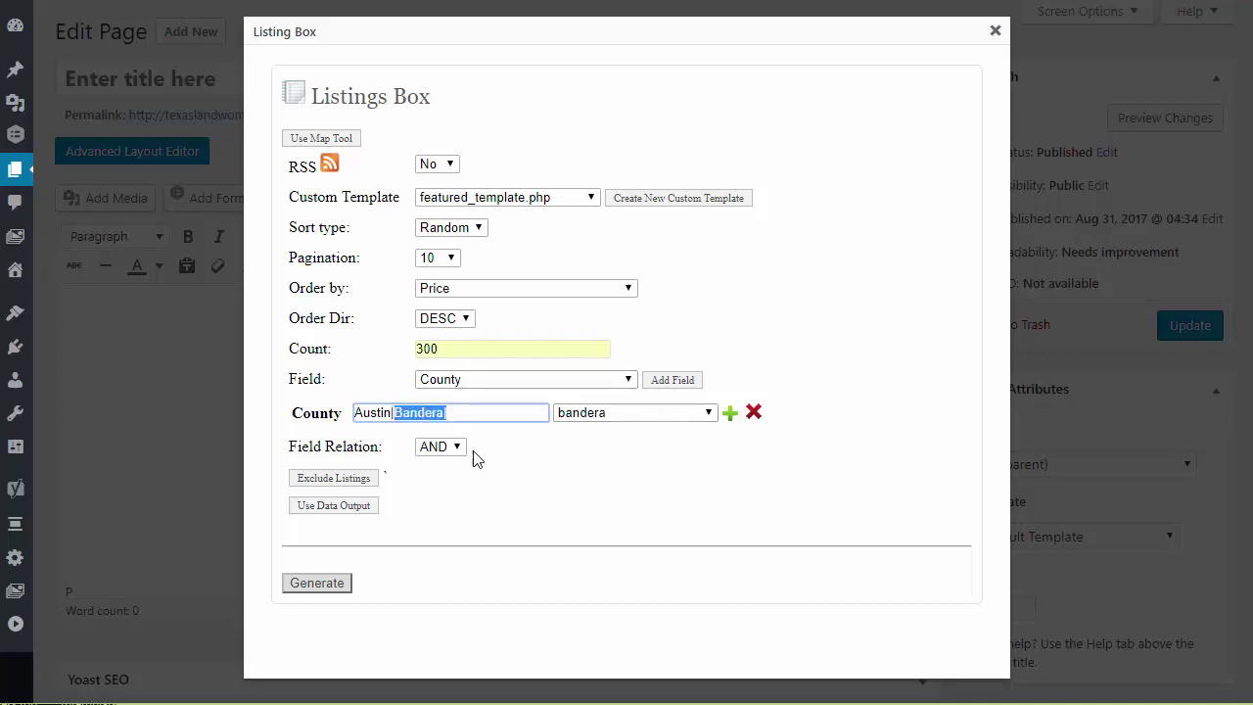
pyautogui.press('BackSpace')
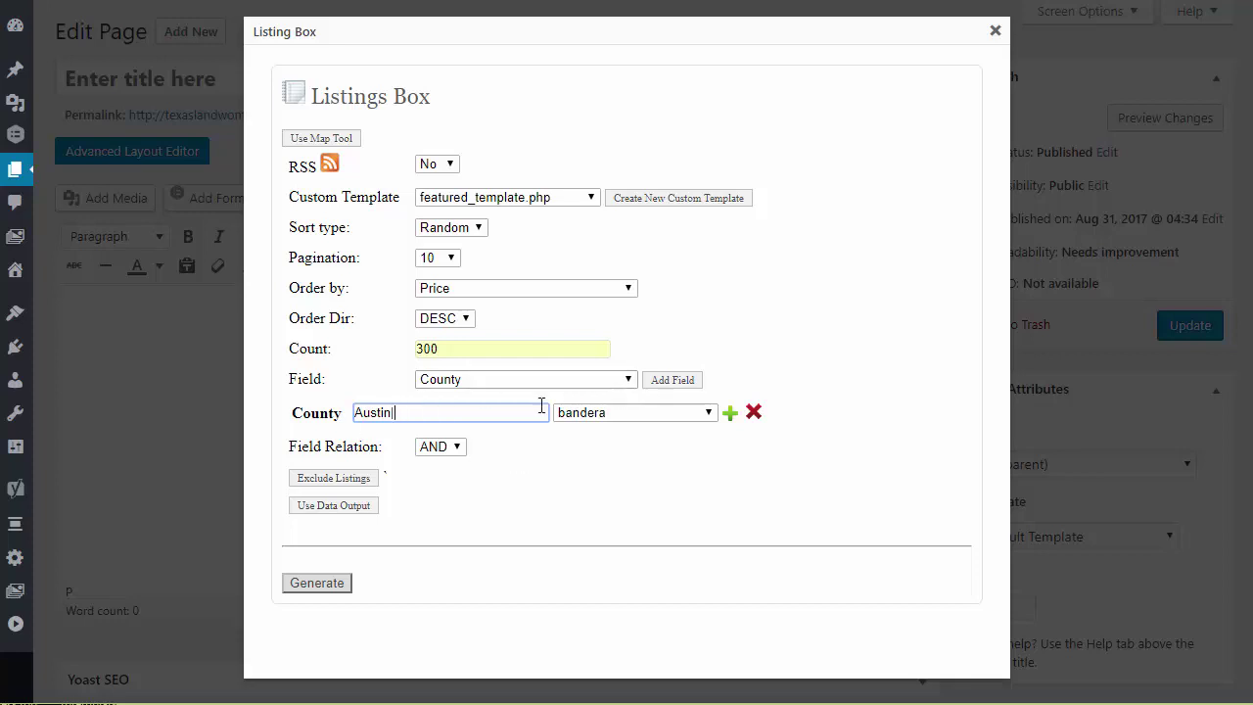
# Add PropertyType as a second filter field for the listings.
pyautogui.click(628, 381)
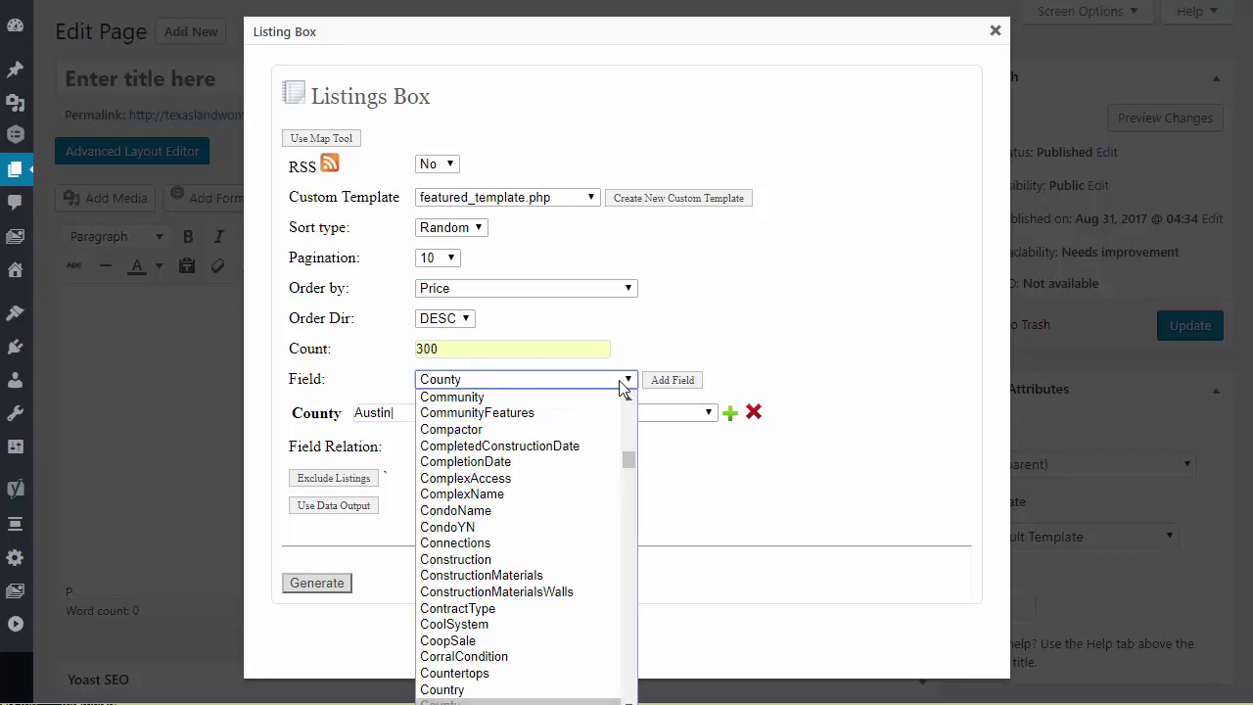
pyautogui.scroll(-20, 622, 440)
pyautogui.click(620, 394)
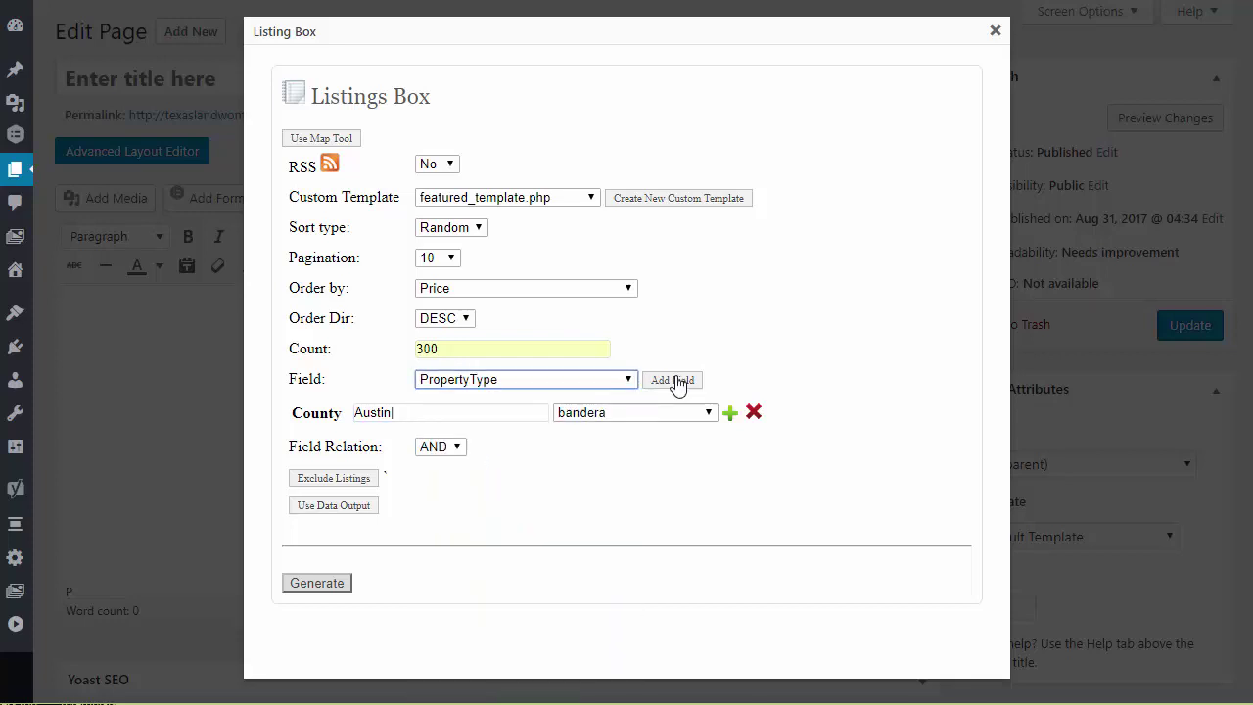
pyautogui.click(677, 382)
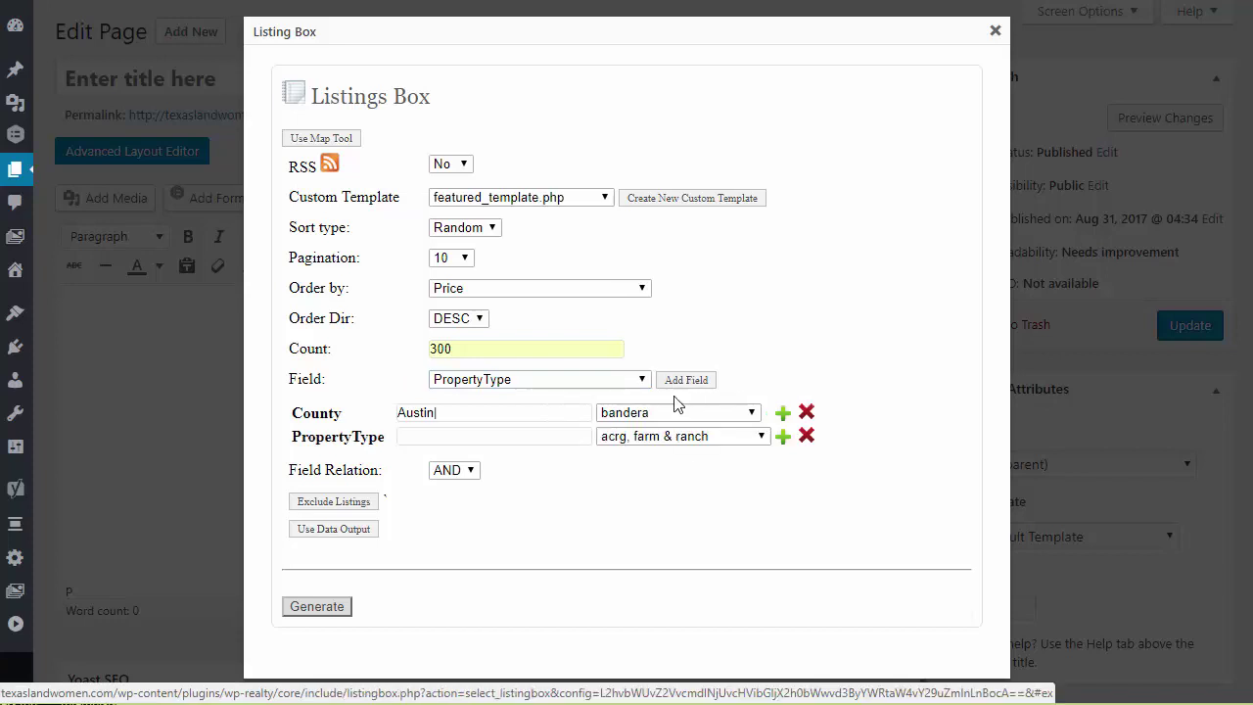
# Add residential as a value of the PropertyType filter.
pyautogui.click(761, 437)
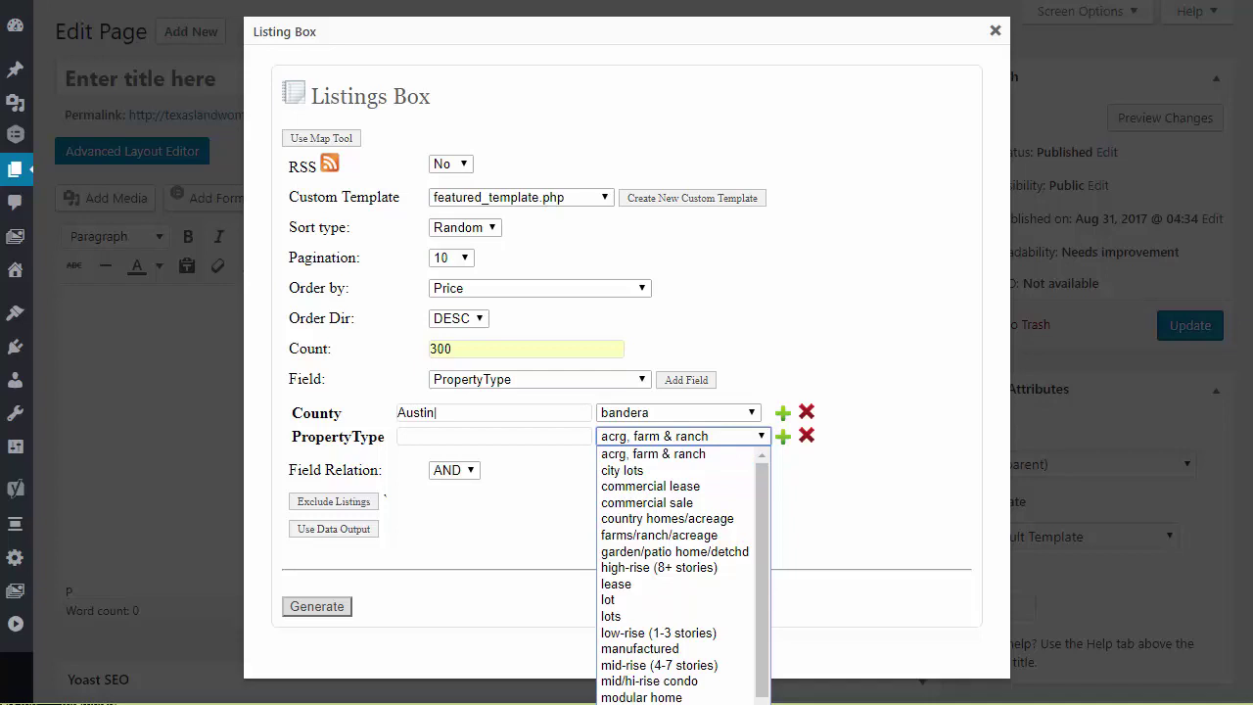
pyautogui.press('Escape')
pyautogui.press('r')
pyautogui.click(783, 438)
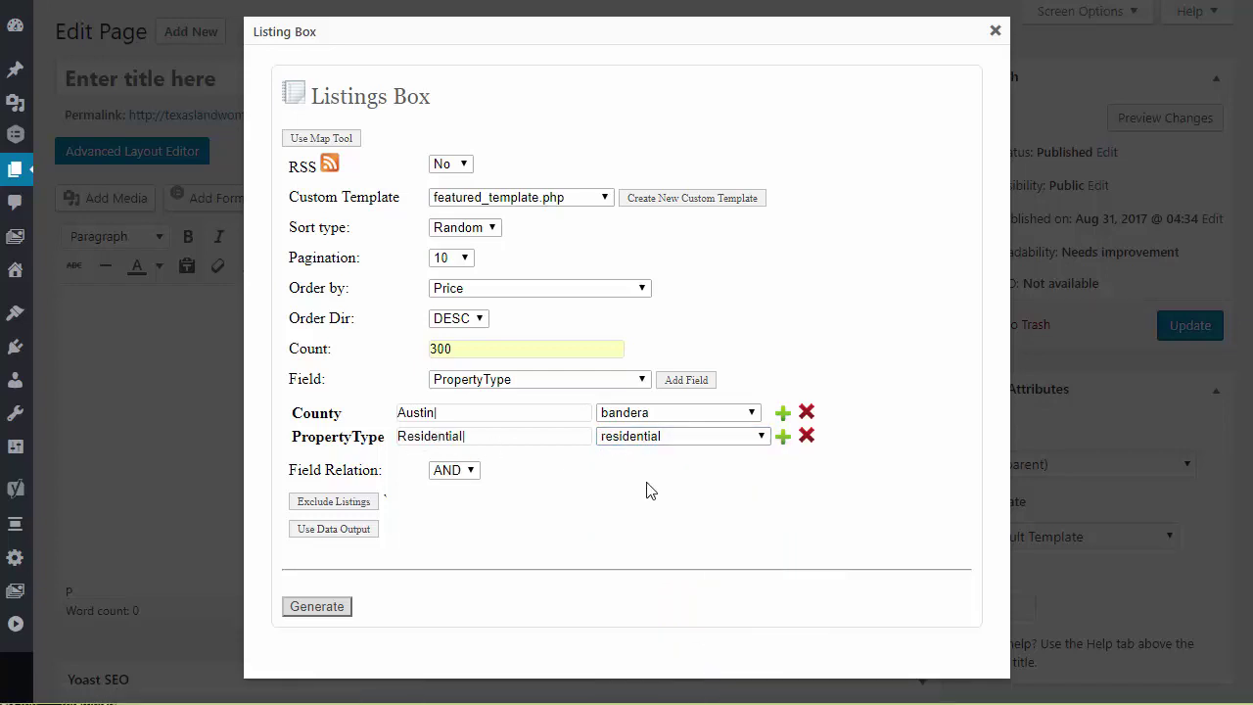
pyautogui.click(762, 437)
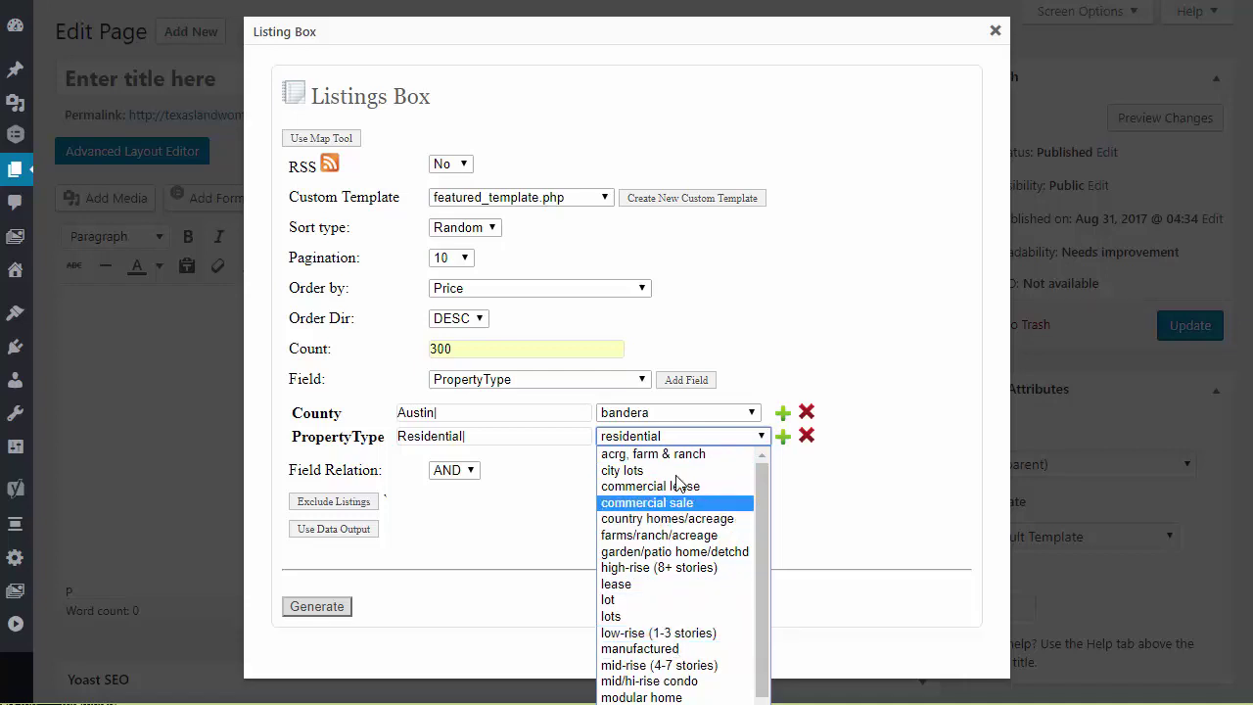
pyautogui.click(441, 414)
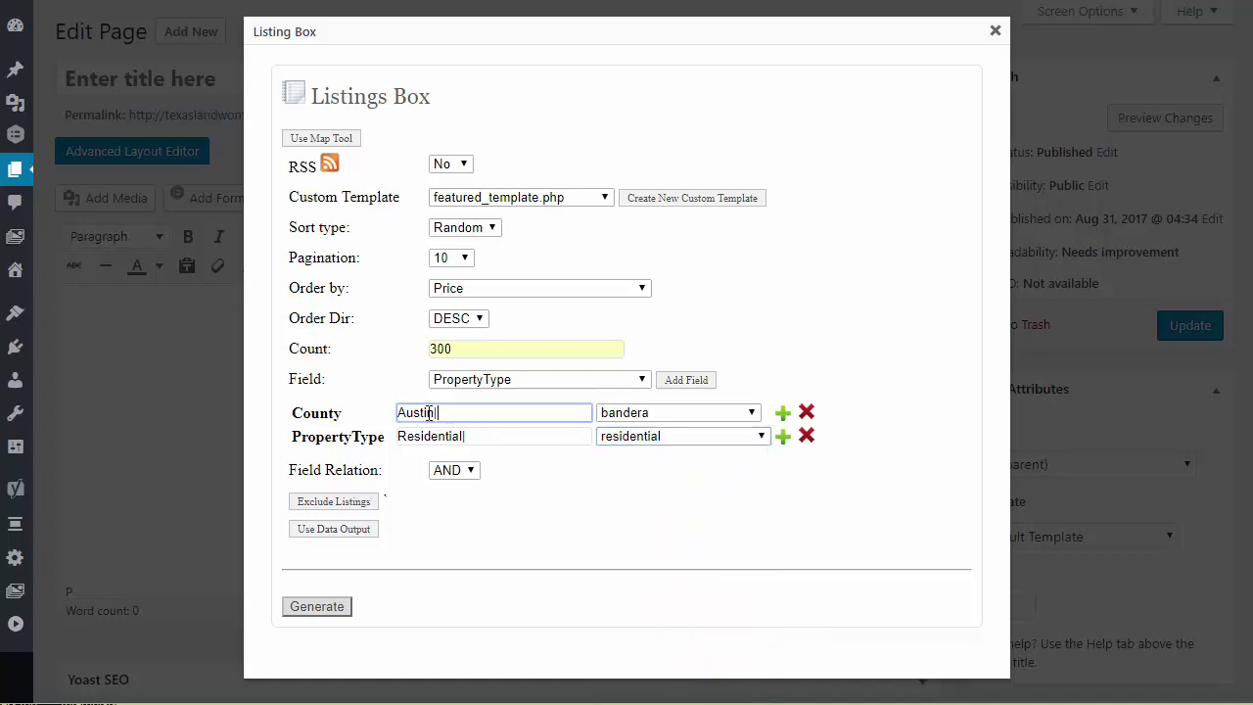
pyautogui.moveTo(442, 414); pyautogui.dragTo(397, 413)
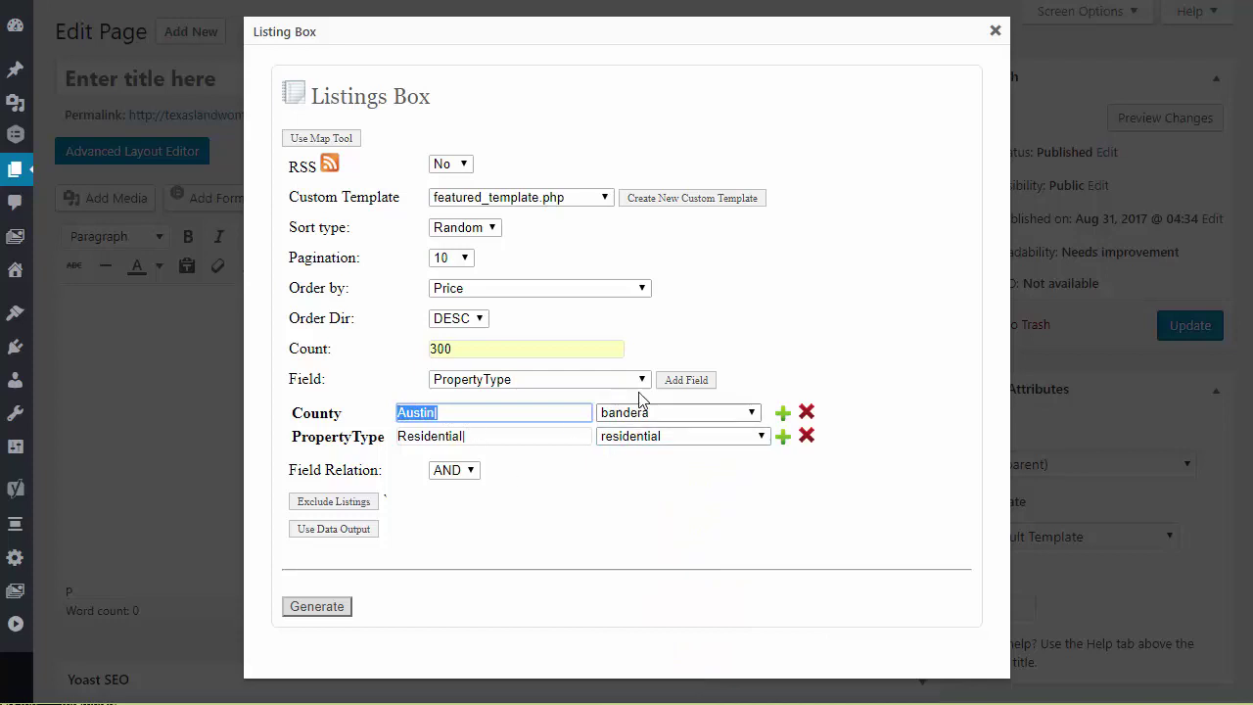
# Add Pool as a third filter field for the listings, with indoor pool as its value.
pyautogui.click(643, 380)
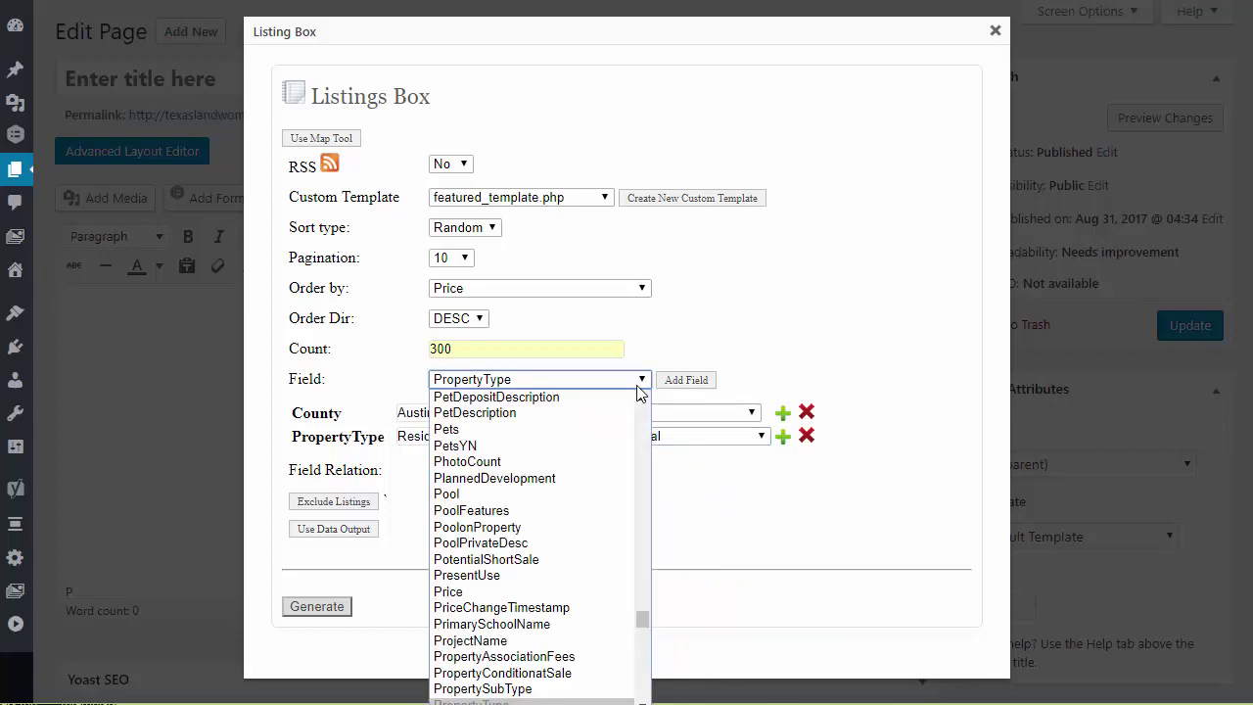
pyautogui.click(509, 502)
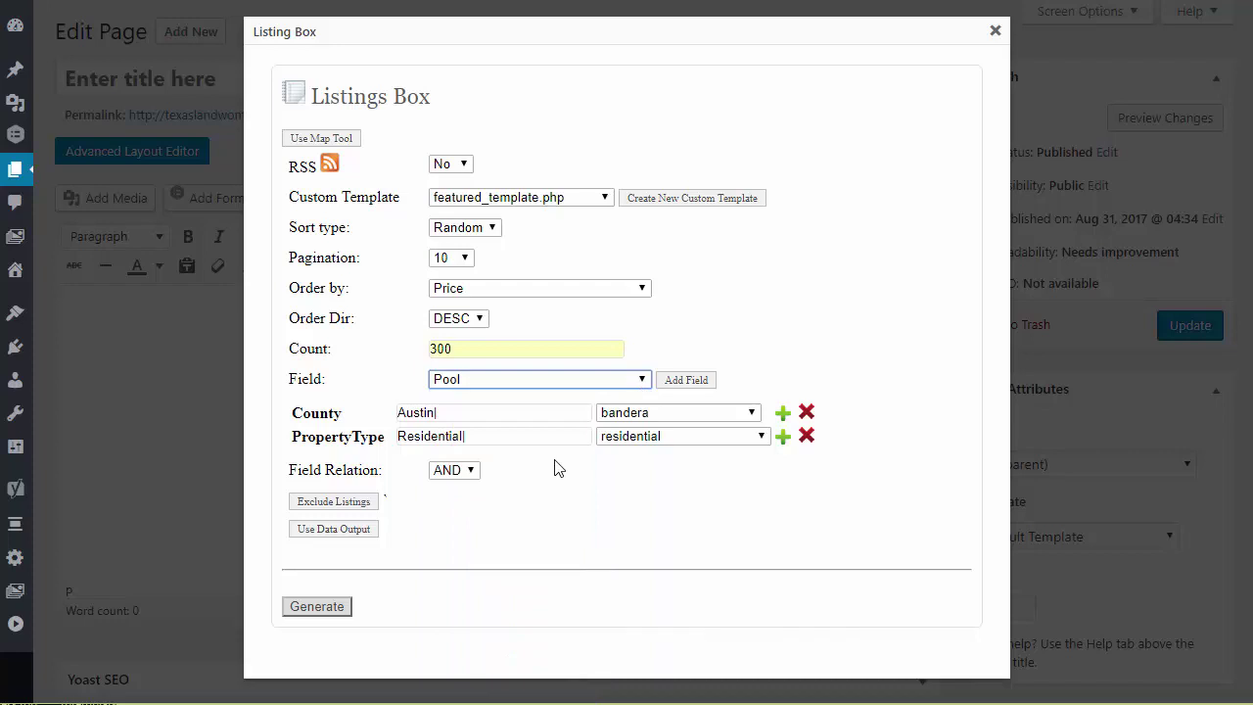
pyautogui.click(695, 389)
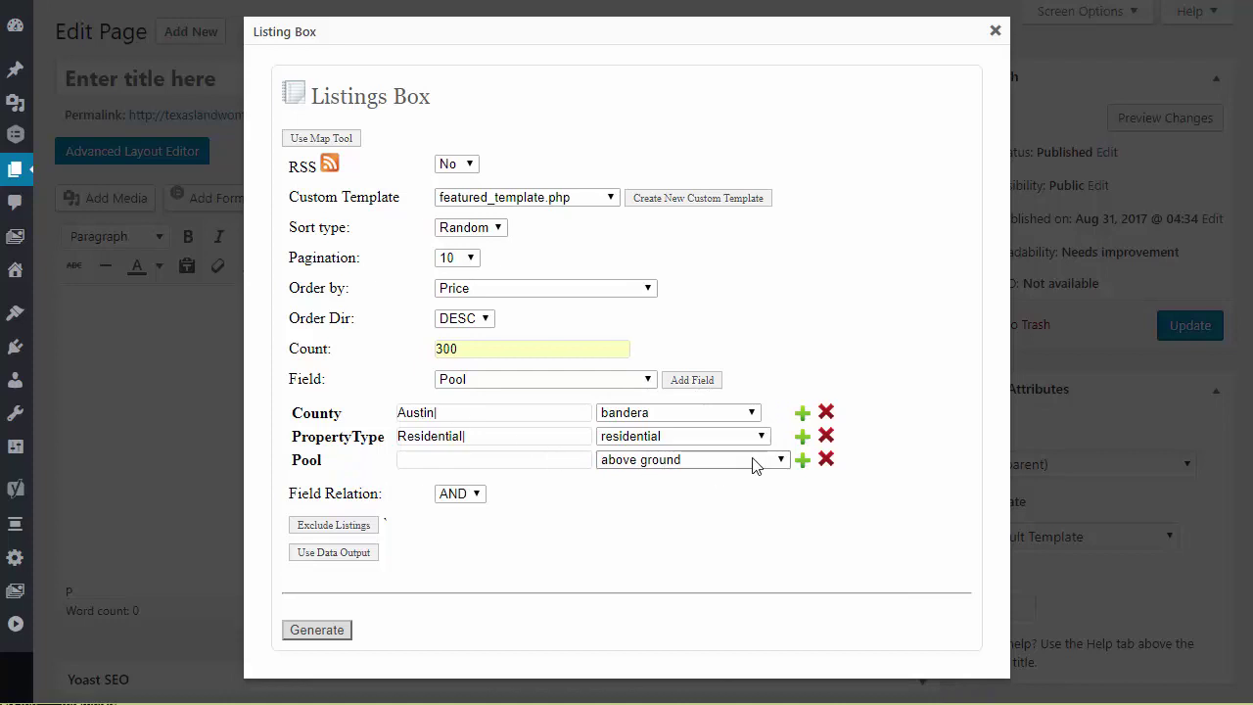
pyautogui.click(779, 462)
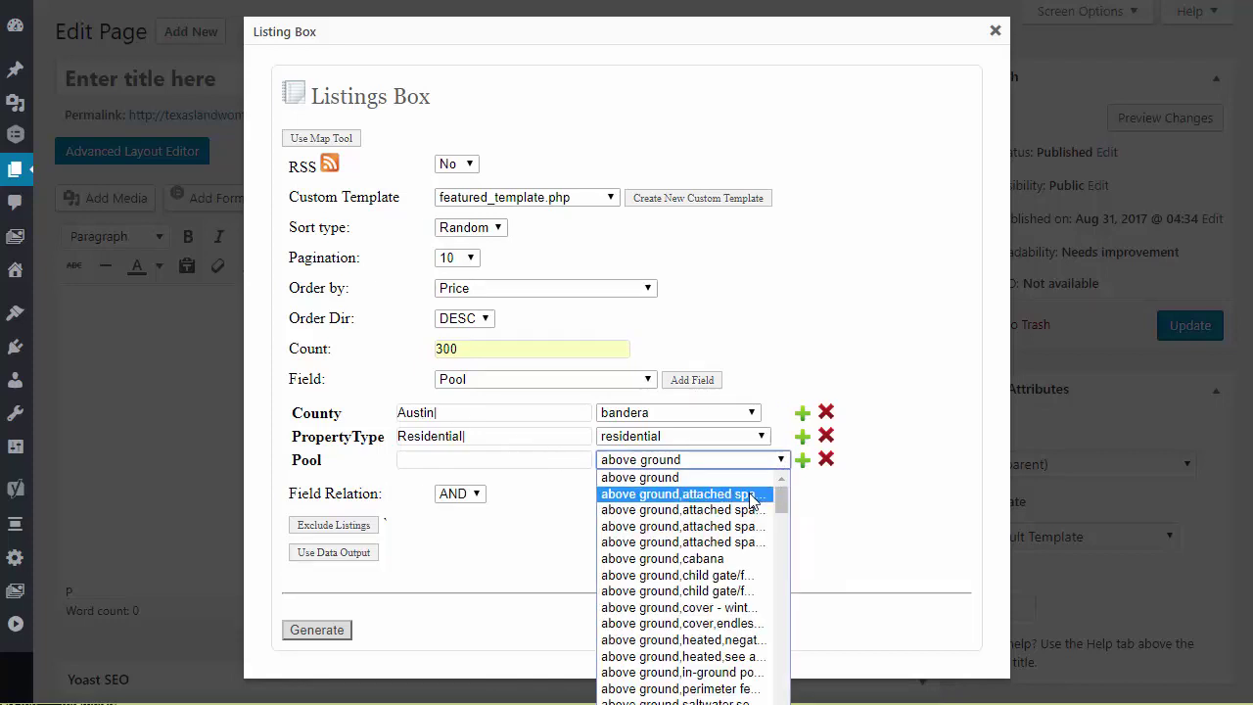
pyautogui.scroll(-5, 748, 529)
pyautogui.scroll(-10, 748, 540)
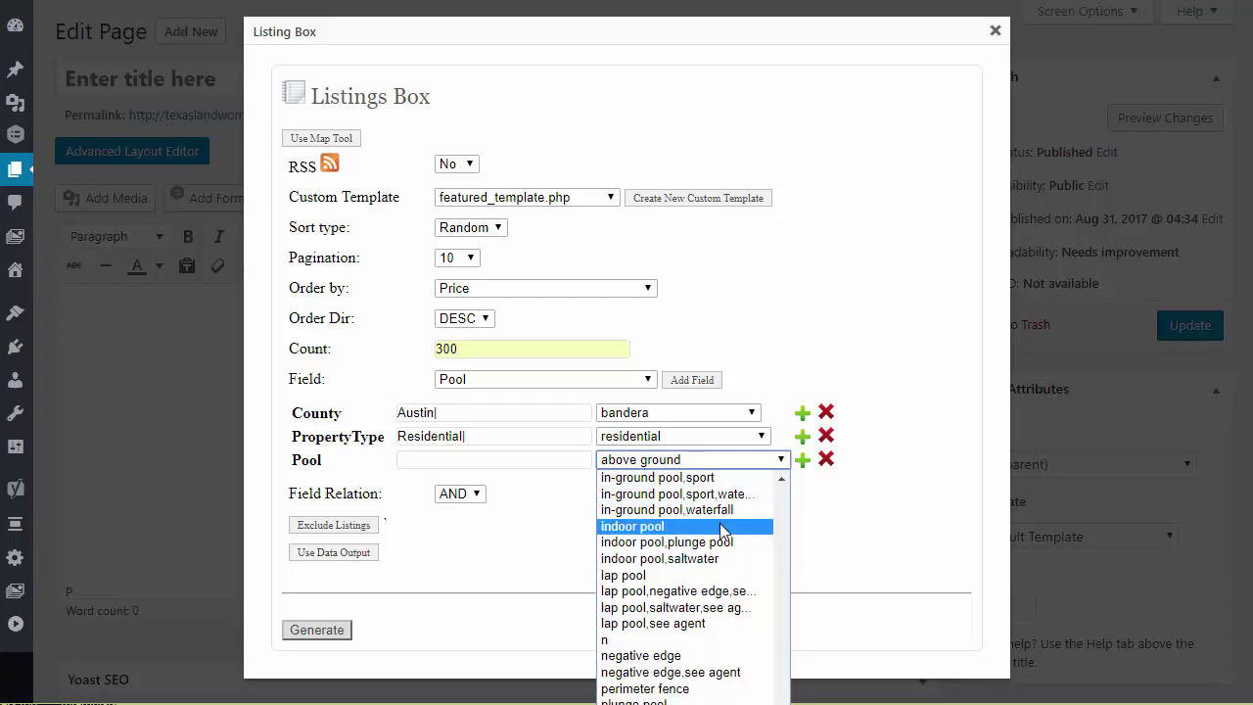
pyautogui.click(719, 525)
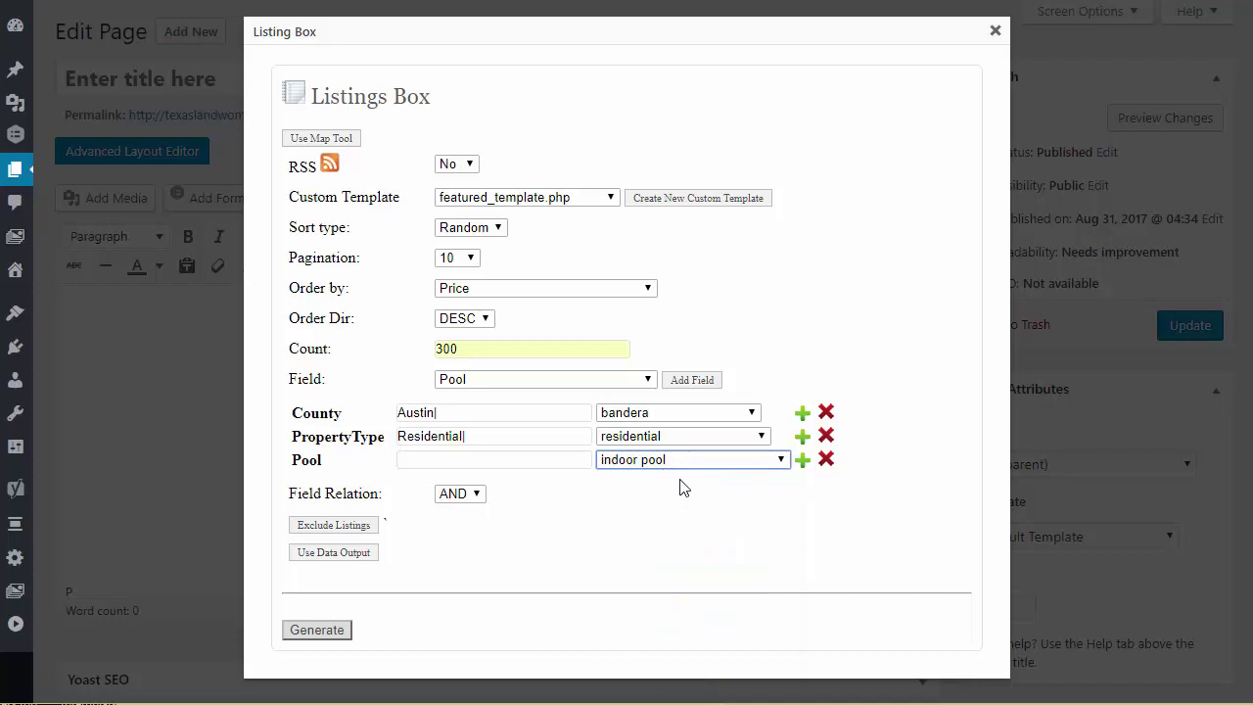
pyautogui.click(800, 462)
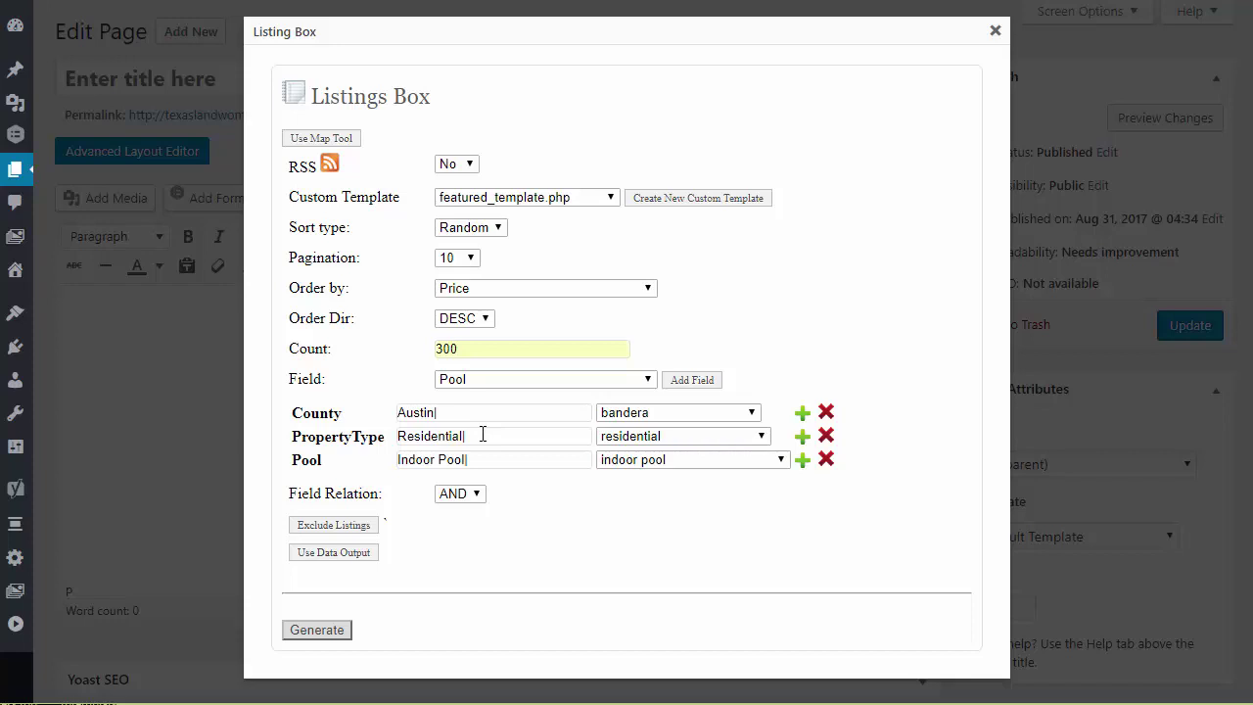
# Add ListOfficeName as a fourth filter field for the listings.
pyautogui.click(650, 380)
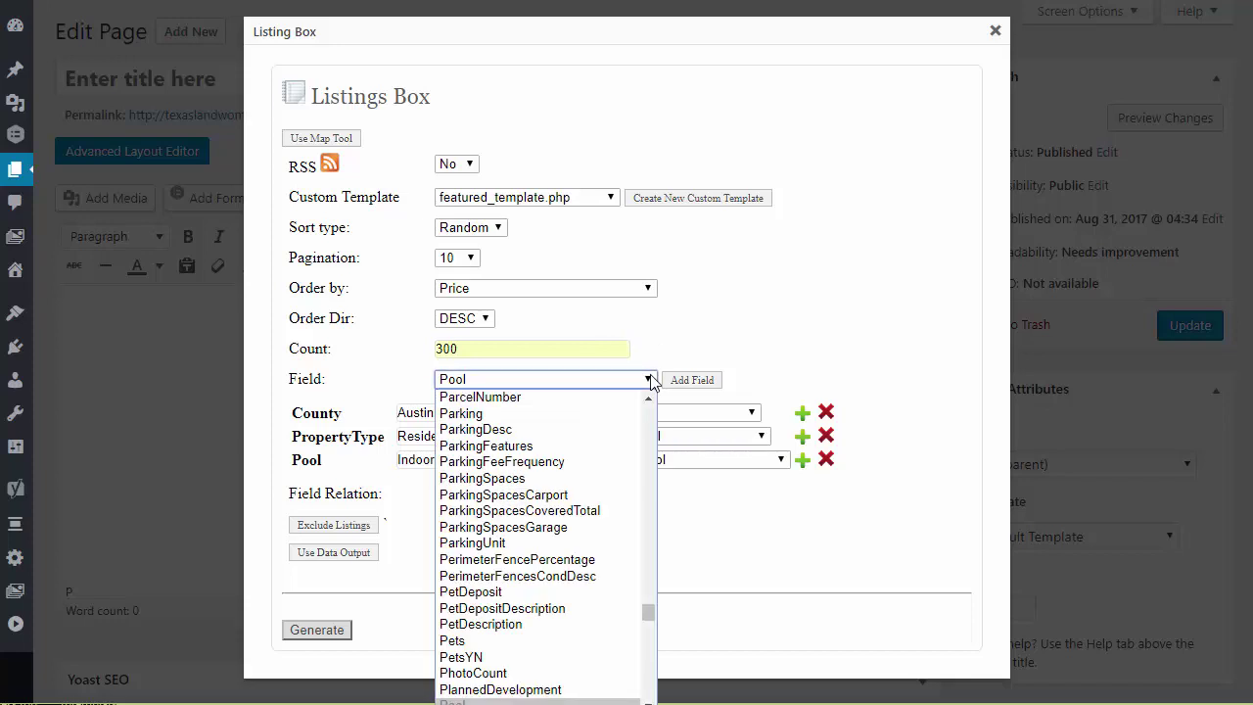
pyautogui.scroll(5, 548, 538)
pyautogui.click(573, 660)
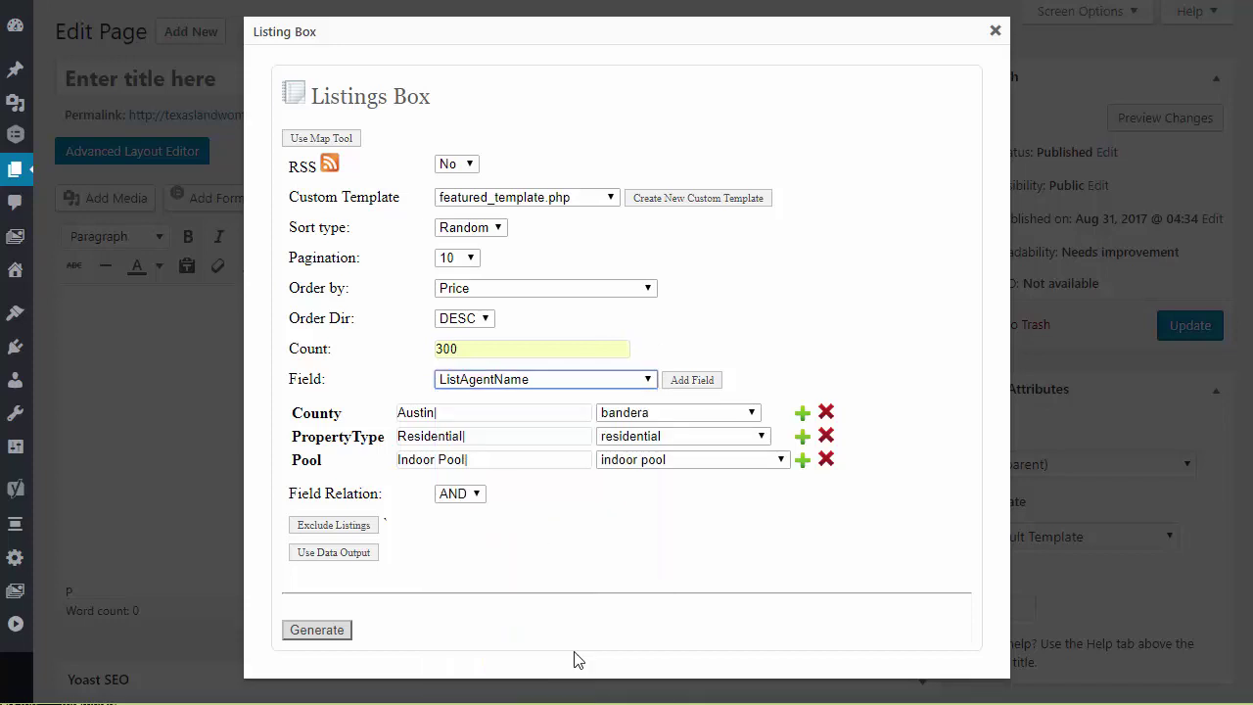
pyautogui.press('Down')
pyautogui.click(691, 380)
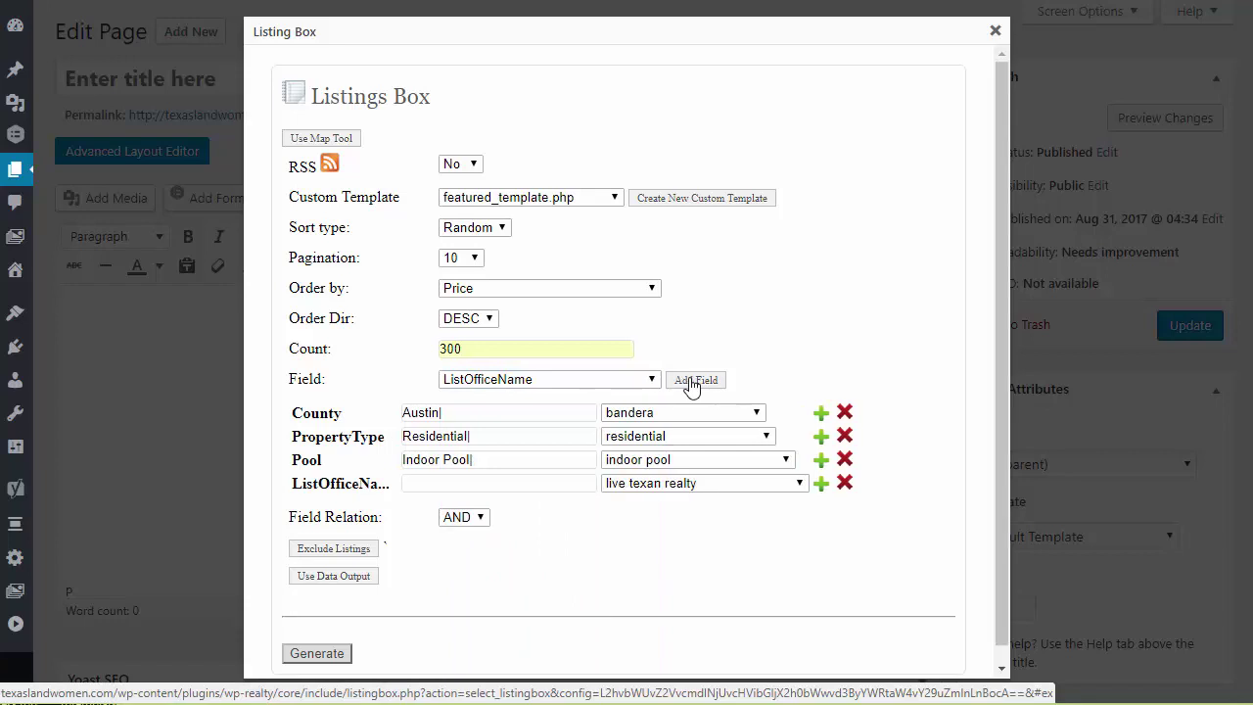
# Add abraham properties as the value of the ListOfficeName filter.
pyautogui.click(800, 483)
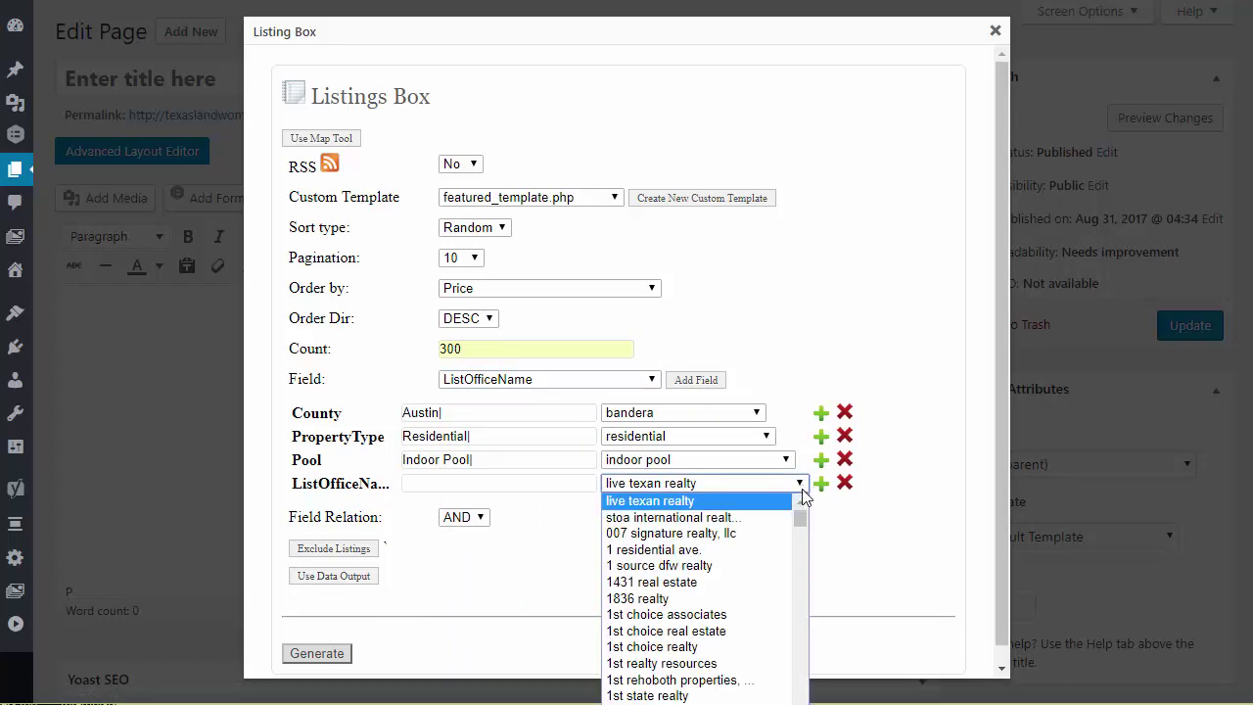
pyautogui.scroll(-3, 760, 537)
pyautogui.scroll(-4, 759, 538)
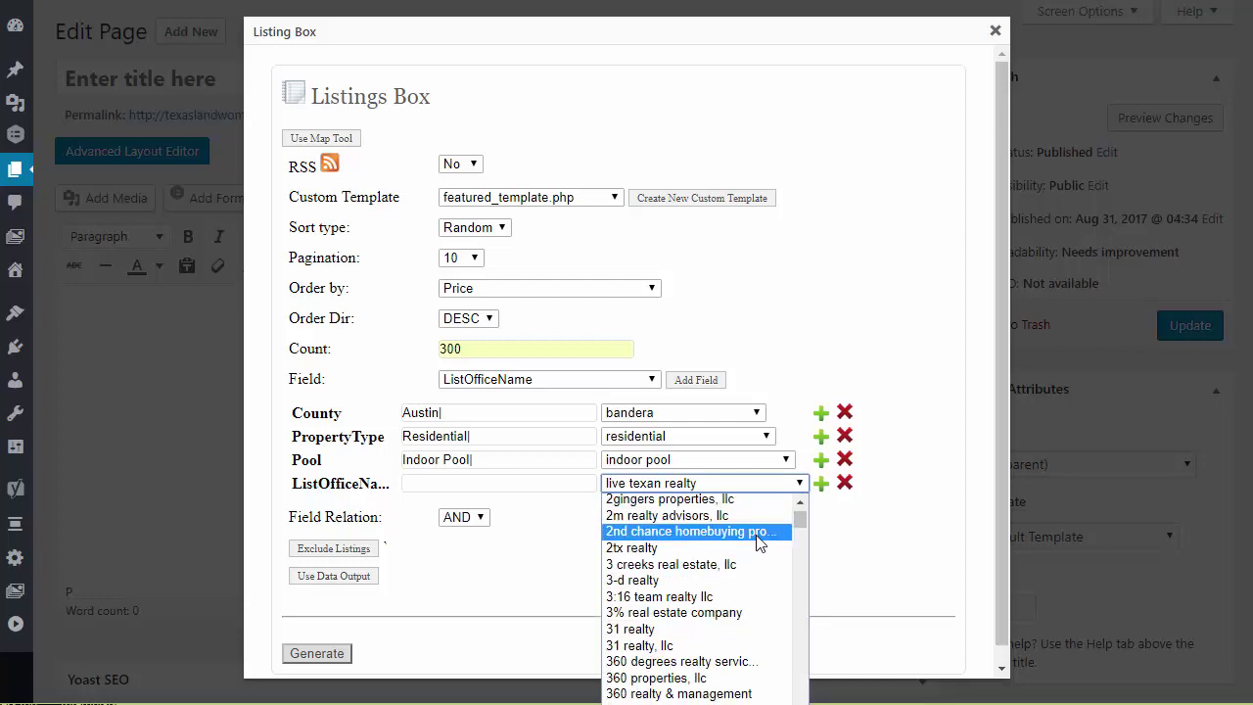
pyautogui.scroll(-4, 760, 544)
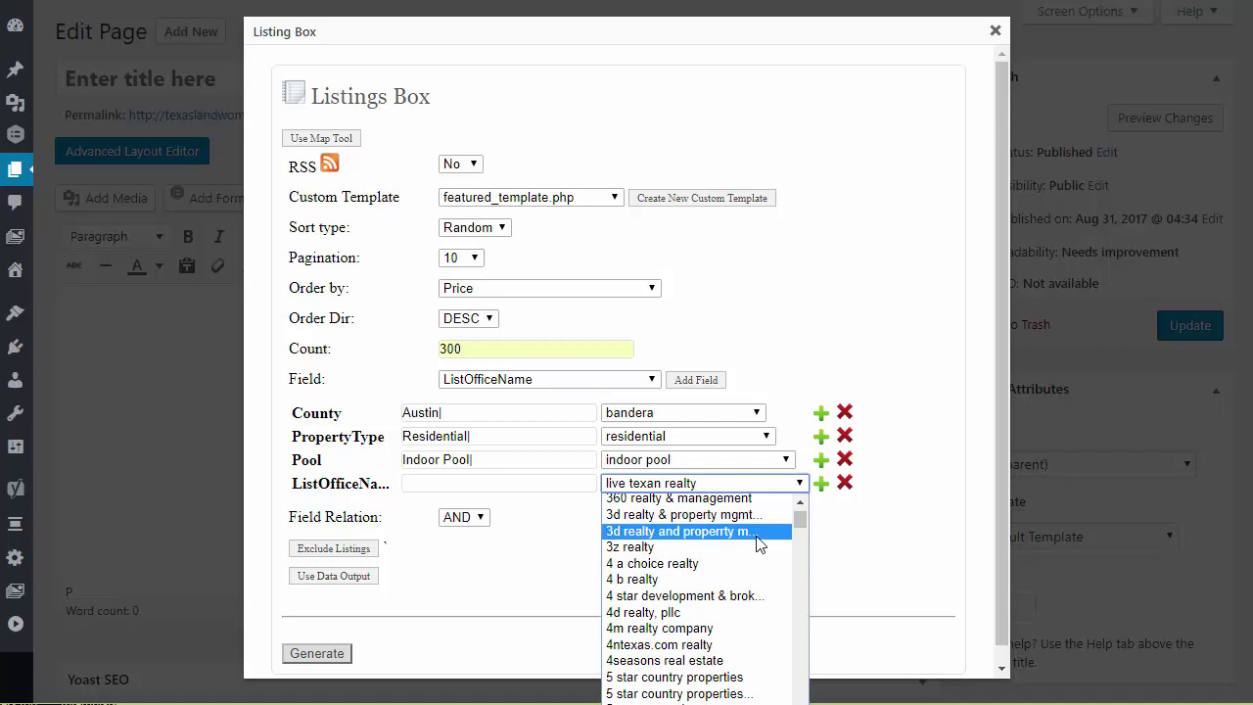
pyautogui.scroll(-4, 758, 542)
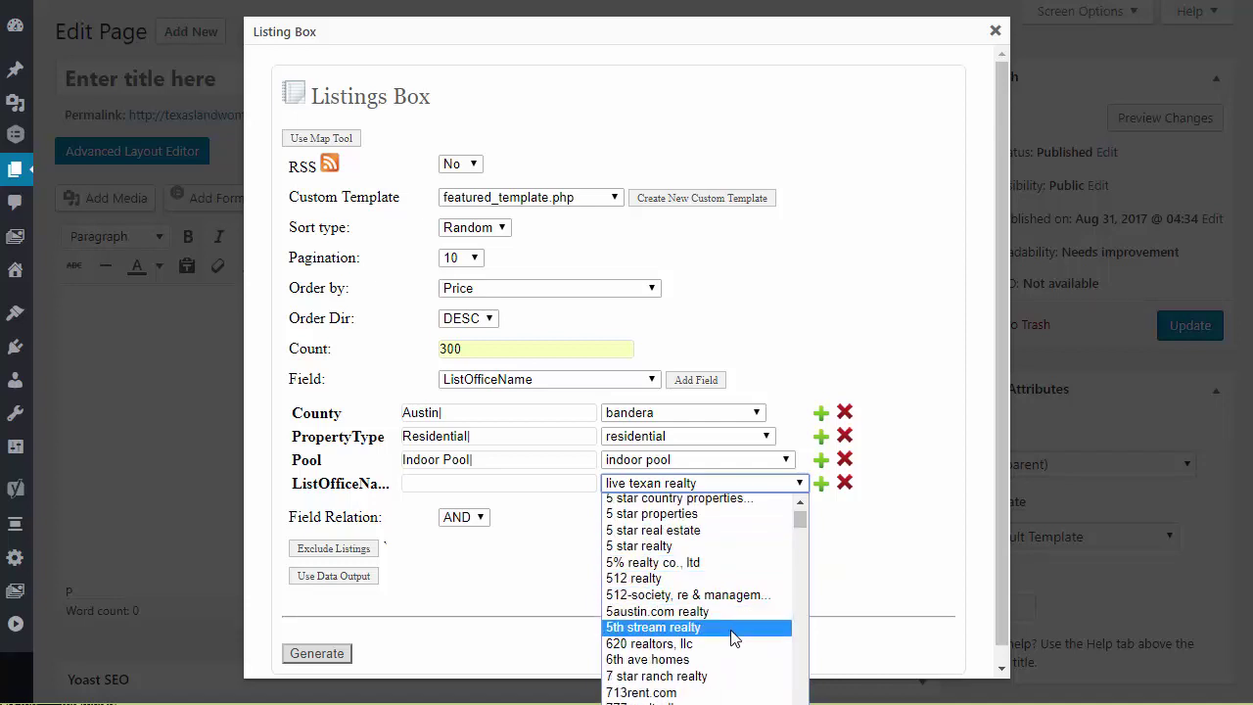
pyautogui.scroll(-6, 735, 637)
pyautogui.scroll(-8, 735, 637)
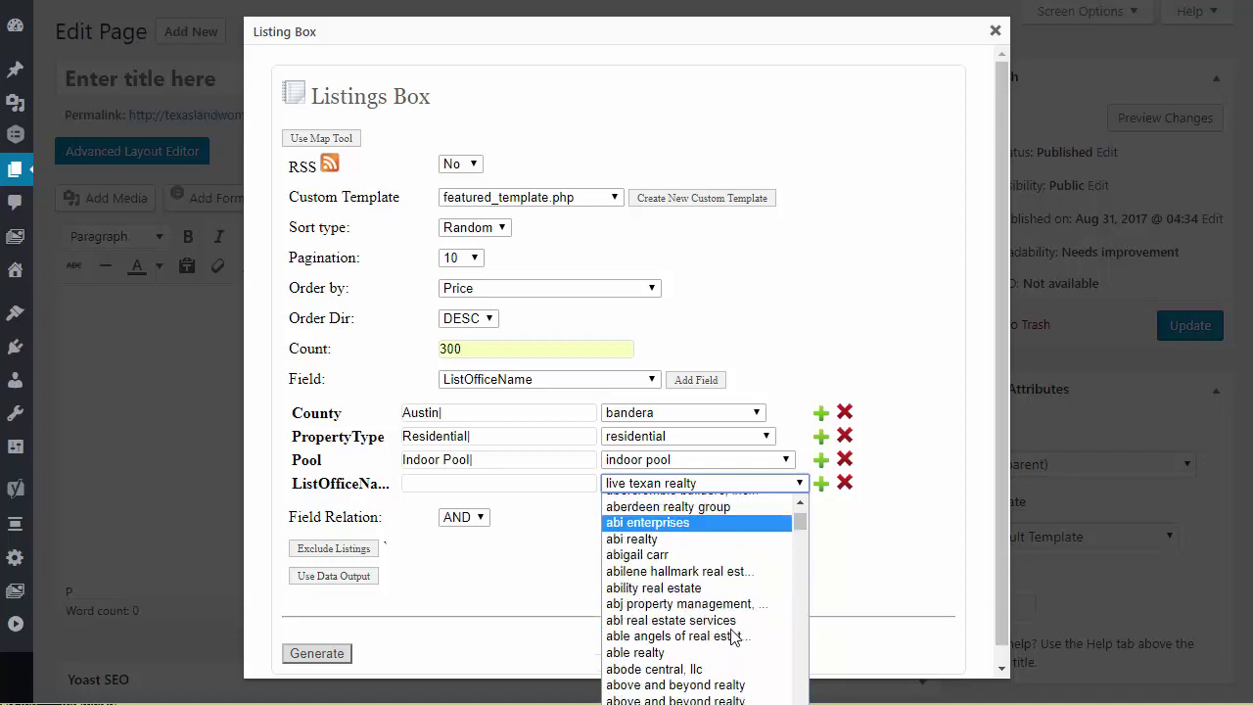
pyautogui.click(719, 623)
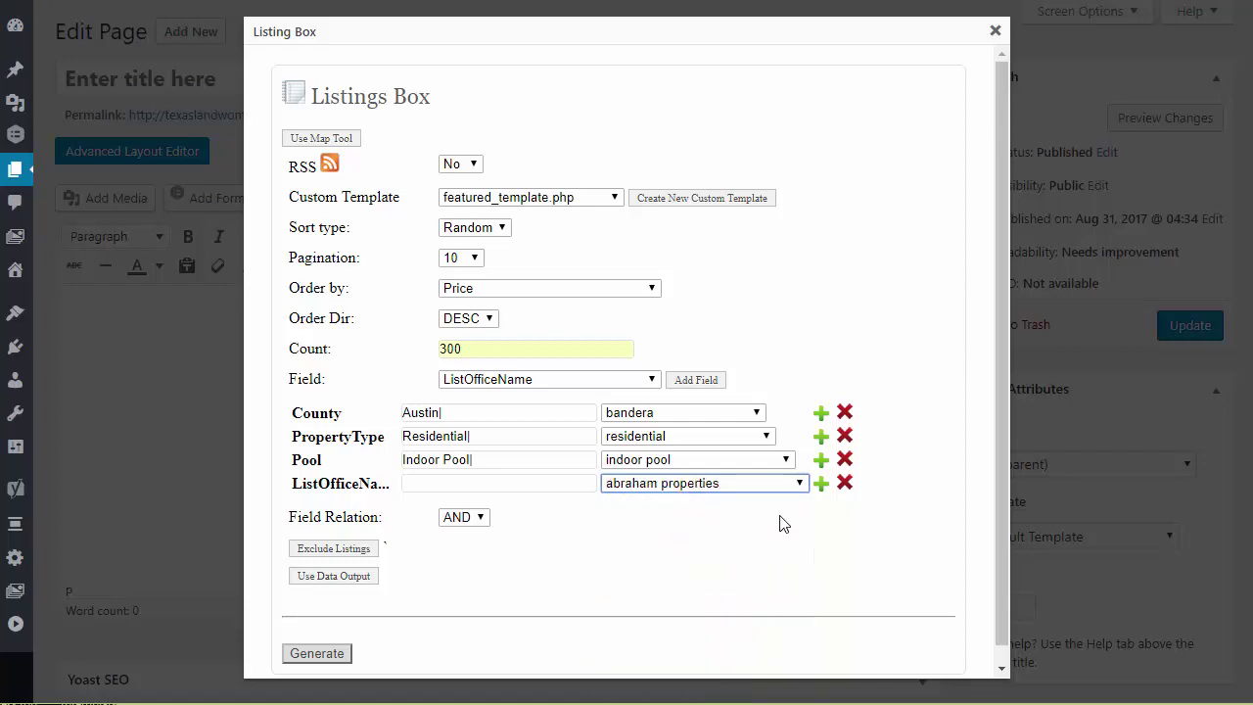
pyautogui.click(820, 485)
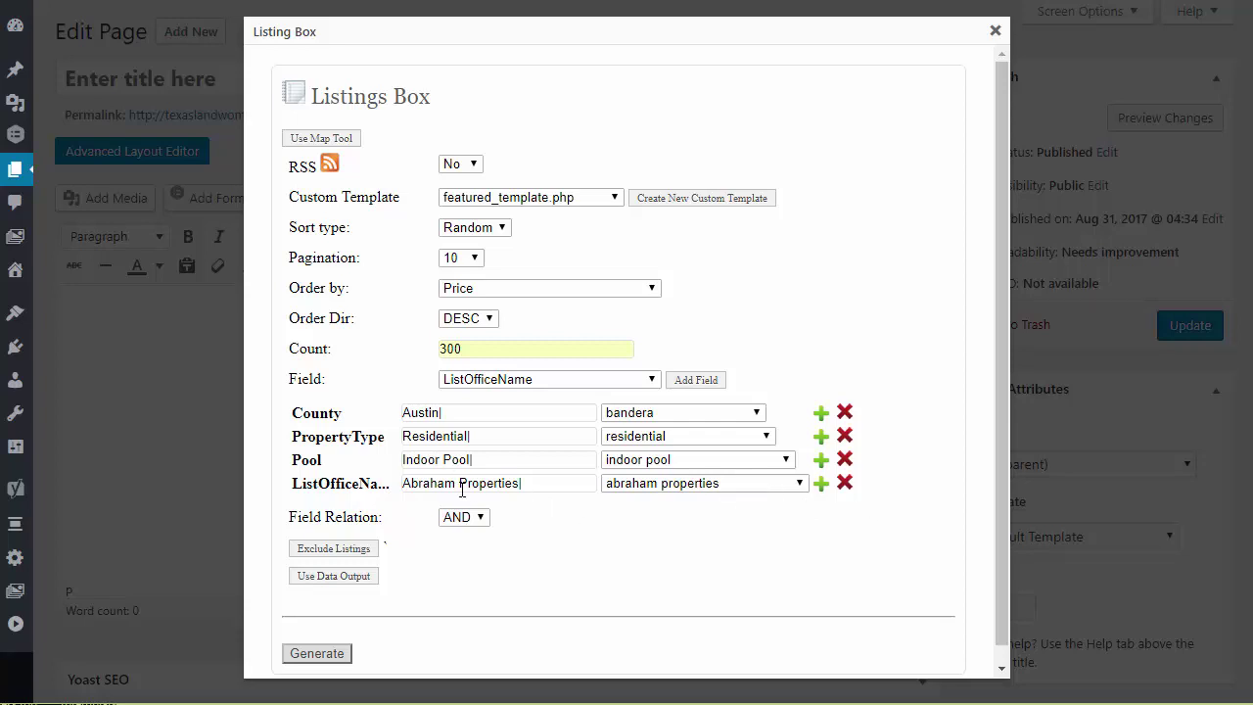
# Remove the ListOfficeName and Pool filters, keeping only County and PropertyType.
pyautogui.click(843, 483)
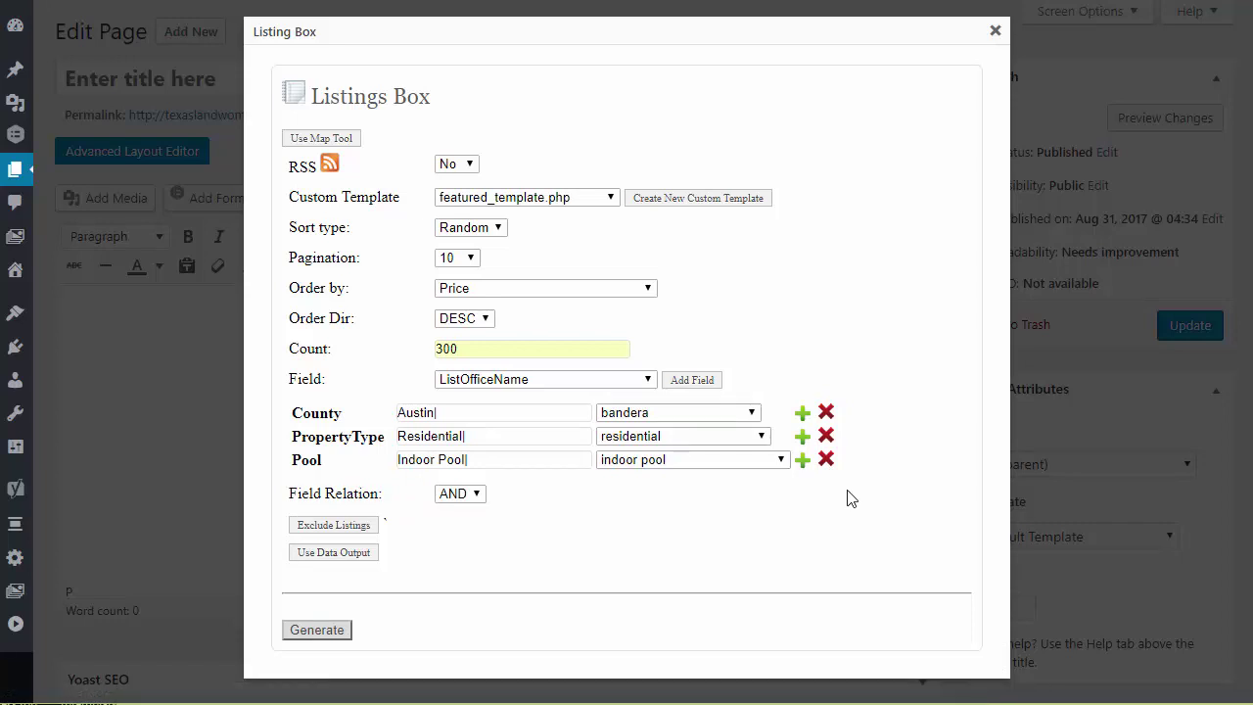
pyautogui.click(429, 455)
pyautogui.tripleClick(429, 455)
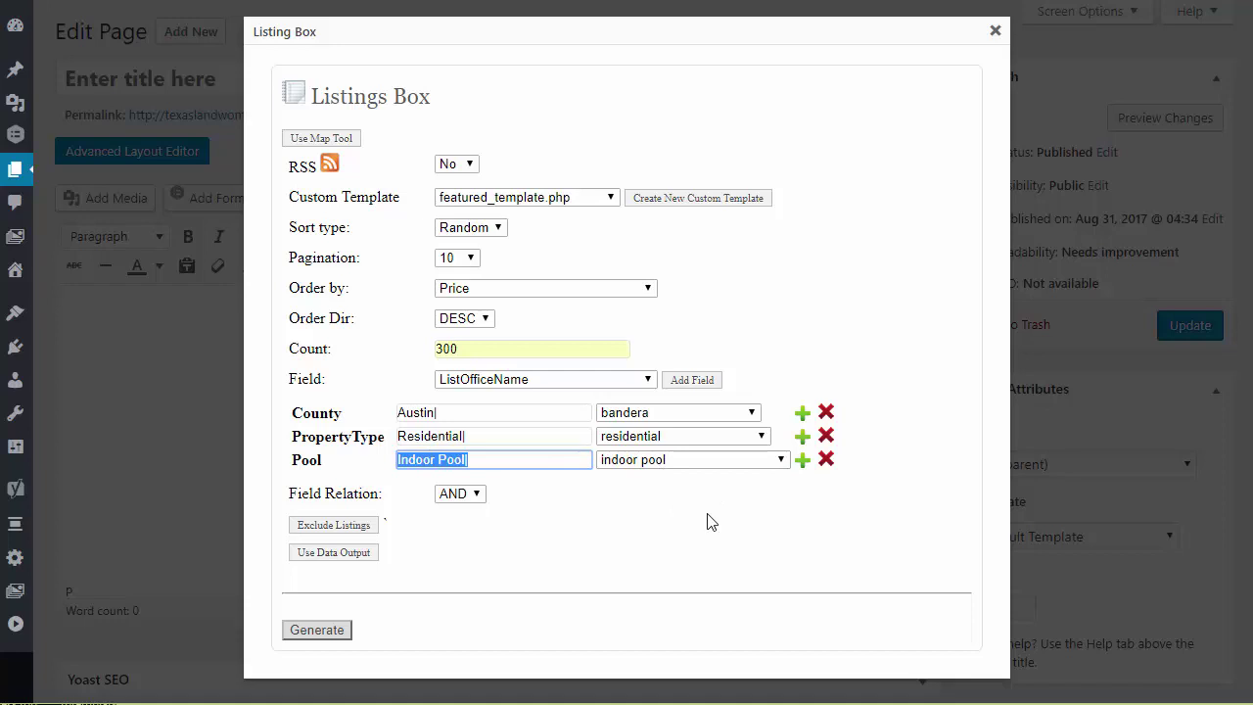
pyautogui.click(826, 460)
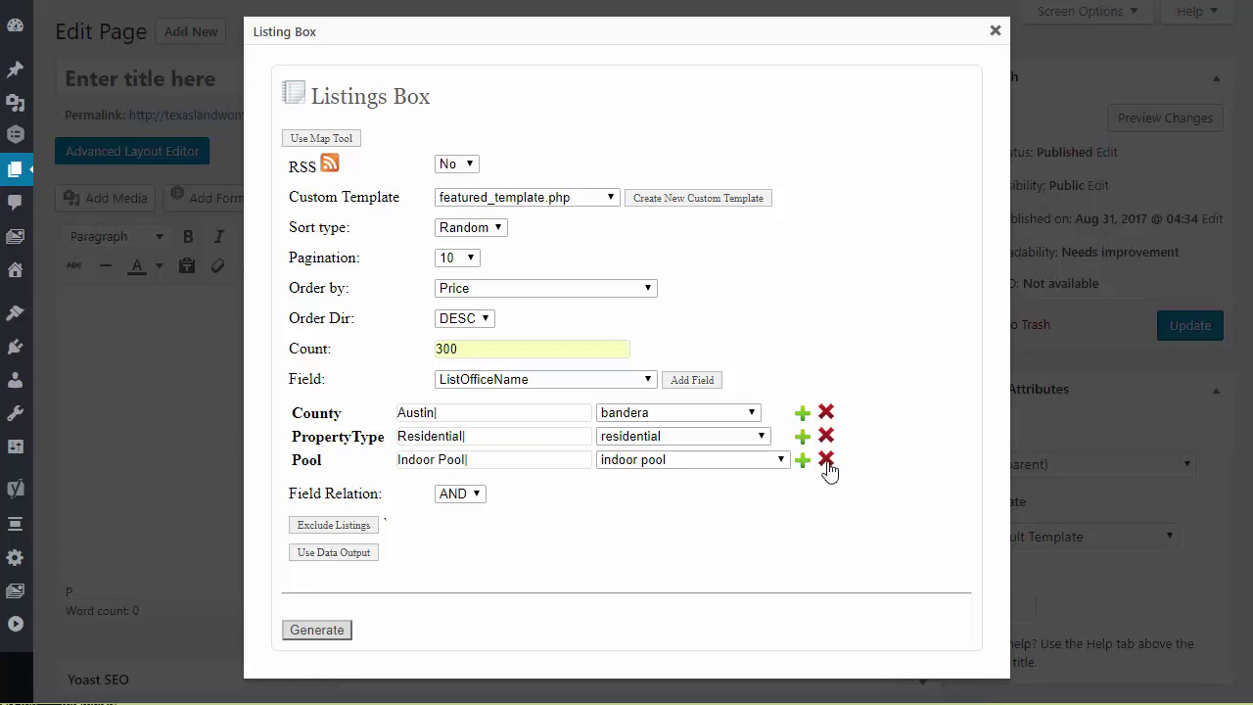
pyautogui.click(827, 464)
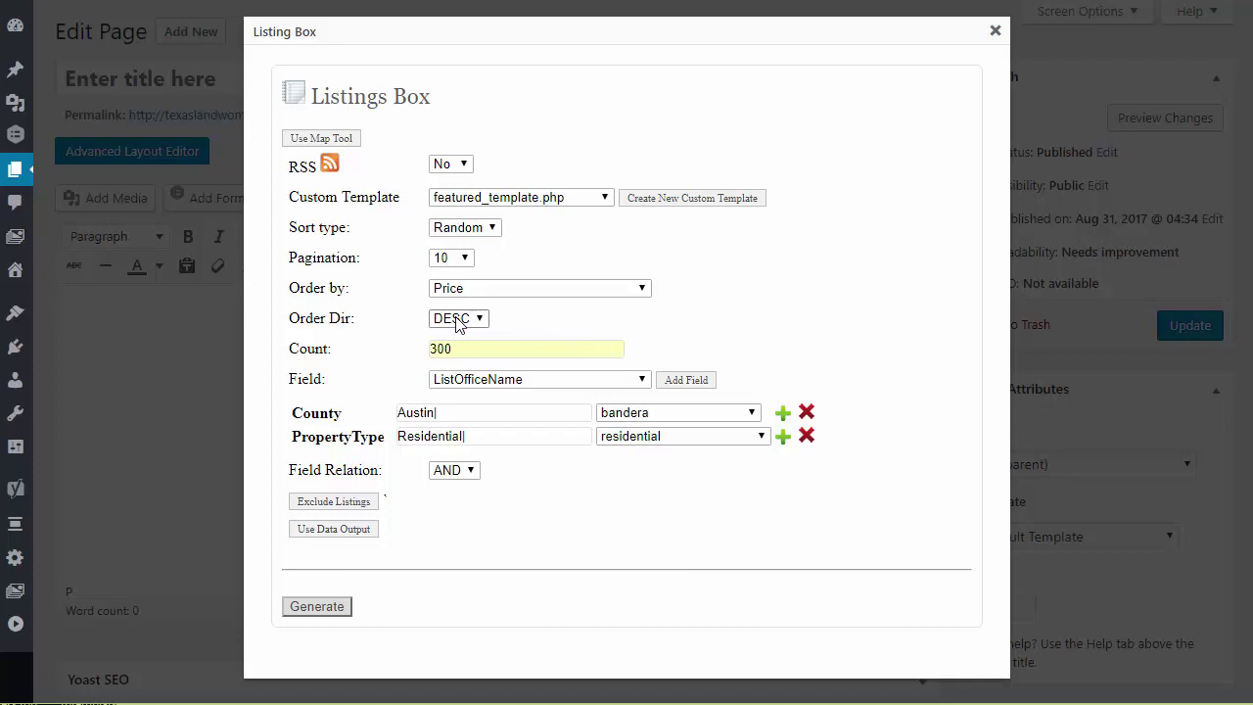
# Generate the listings shortcode into the page content and change its pagination value to 12.
pyautogui.click(318, 607)
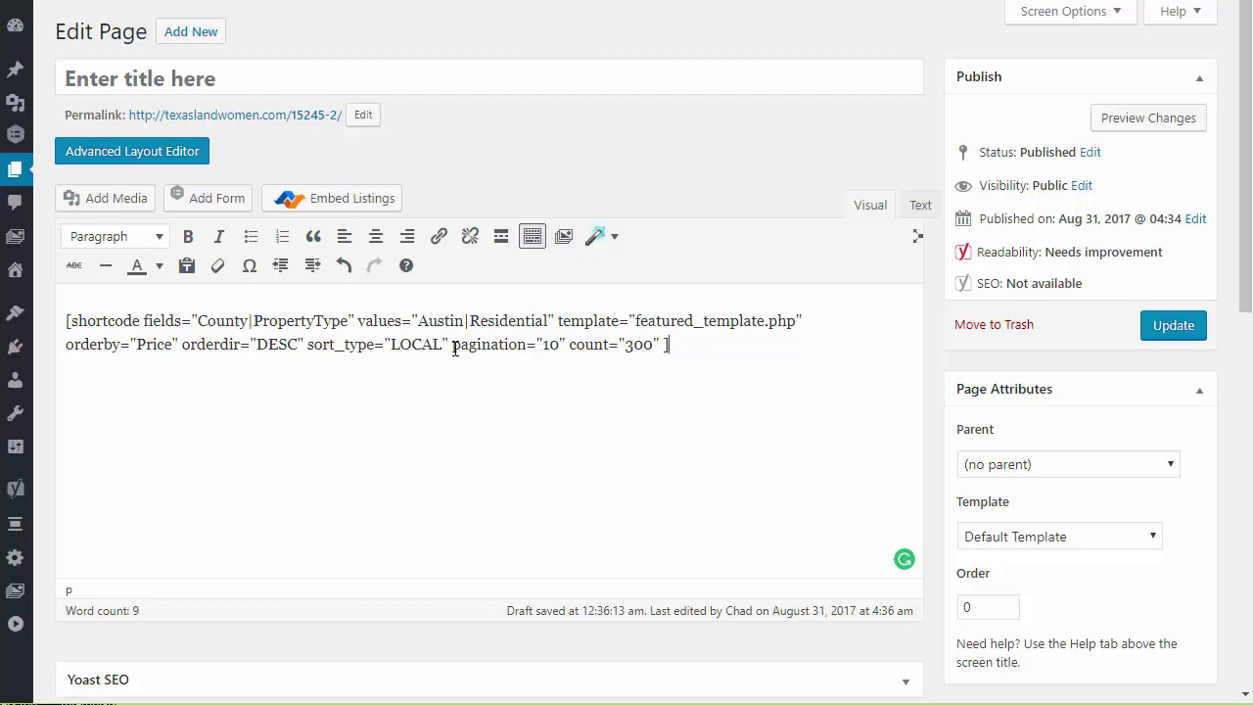
pyautogui.moveTo(452, 345); pyautogui.dragTo(567, 344)
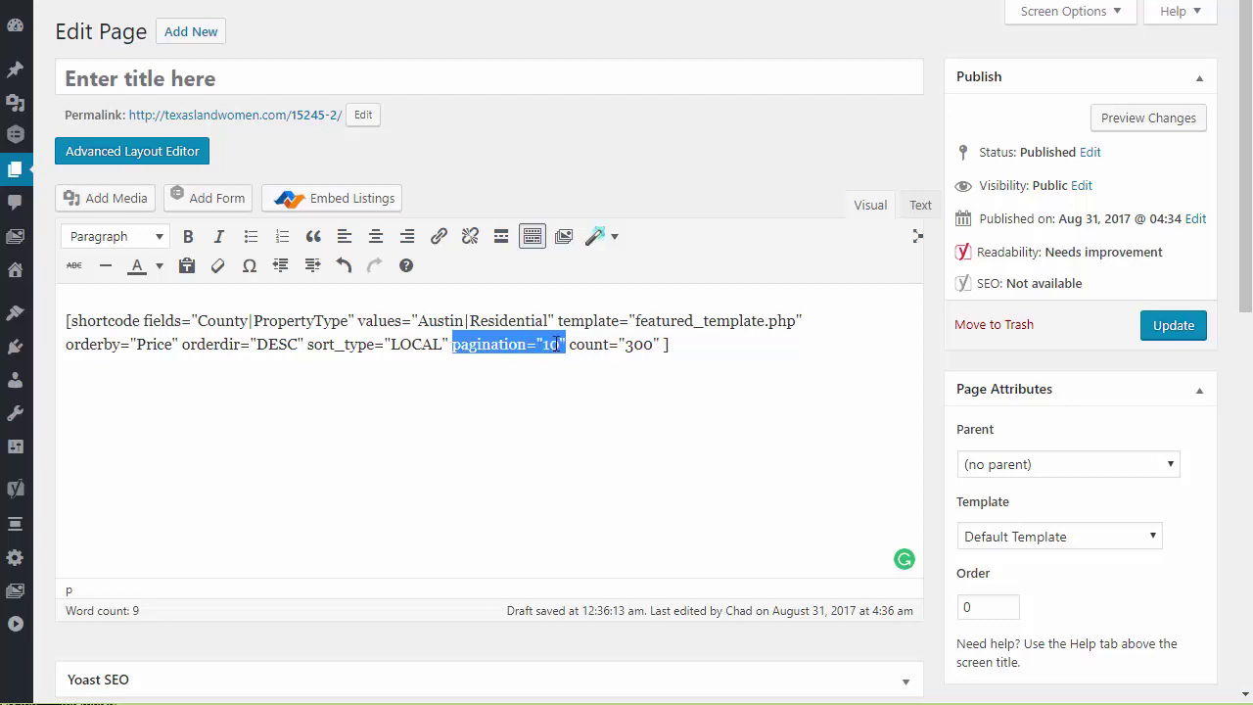
pyautogui.click(557, 344)
pyautogui.moveTo(557, 345); pyautogui.dragTo(549, 345)
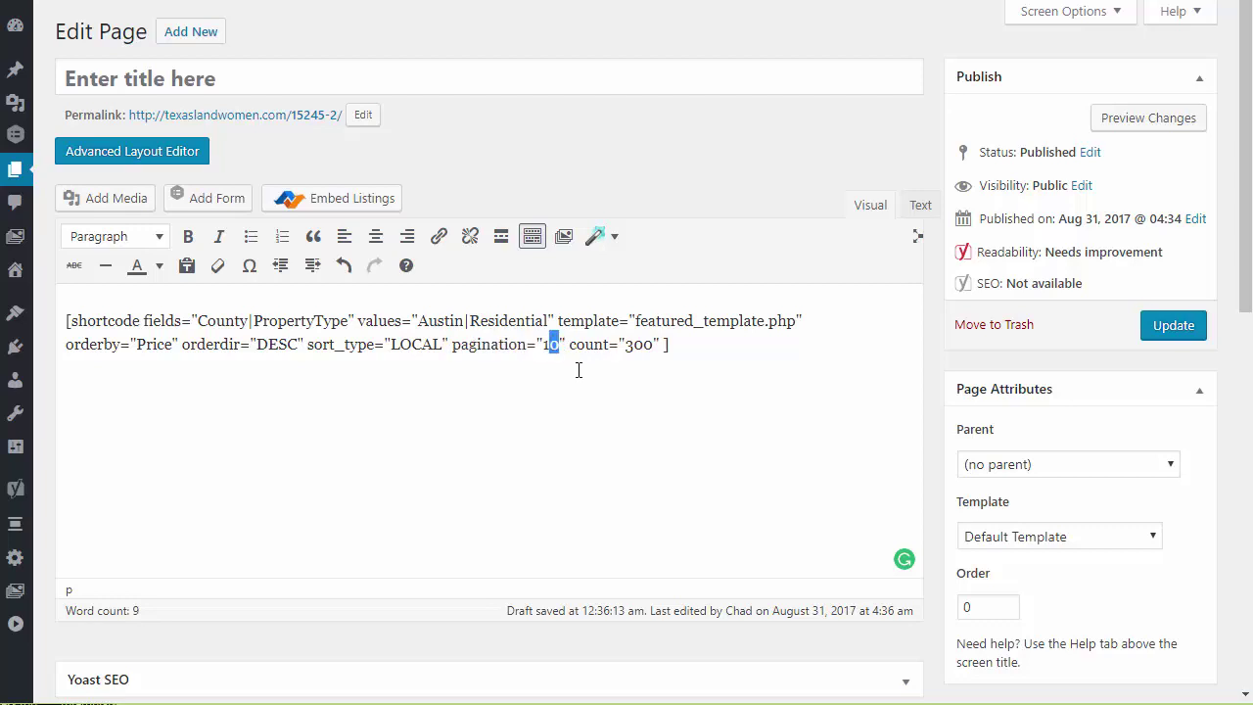
pyautogui.write('2')
# Examine the generated shortcode in the page content, including its pagination, count and fields attributes.
pyautogui.moveTo(559, 344); pyautogui.dragTo(543, 345)
pyautogui.moveTo(653, 344); pyautogui.dragTo(629, 345)
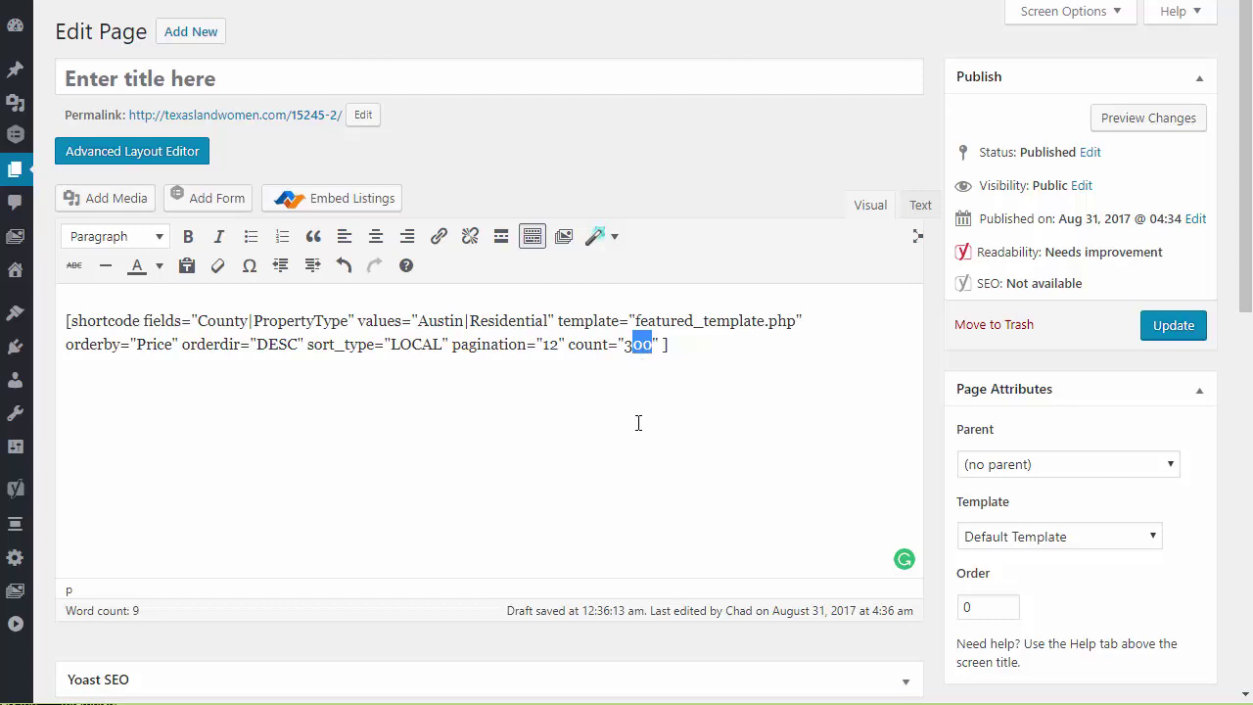
pyautogui.click(677, 340)
pyautogui.moveTo(669, 343); pyautogui.dragTo(65, 319)
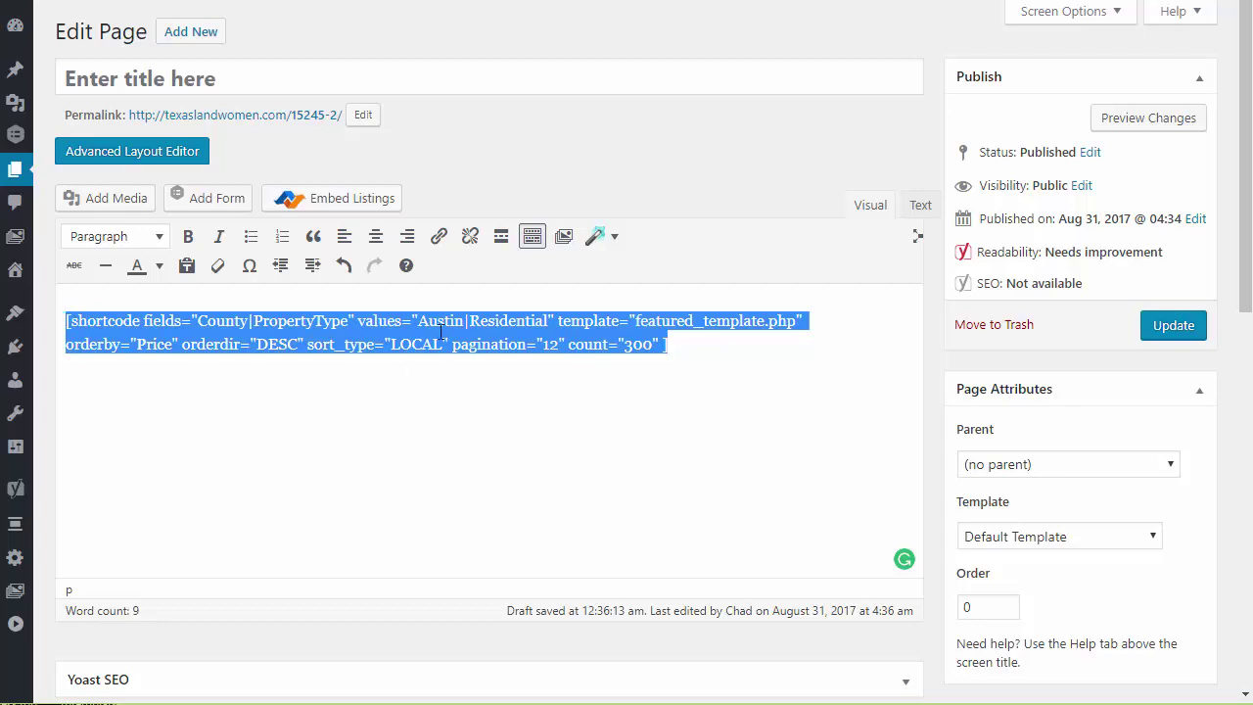
pyautogui.click(502, 368)
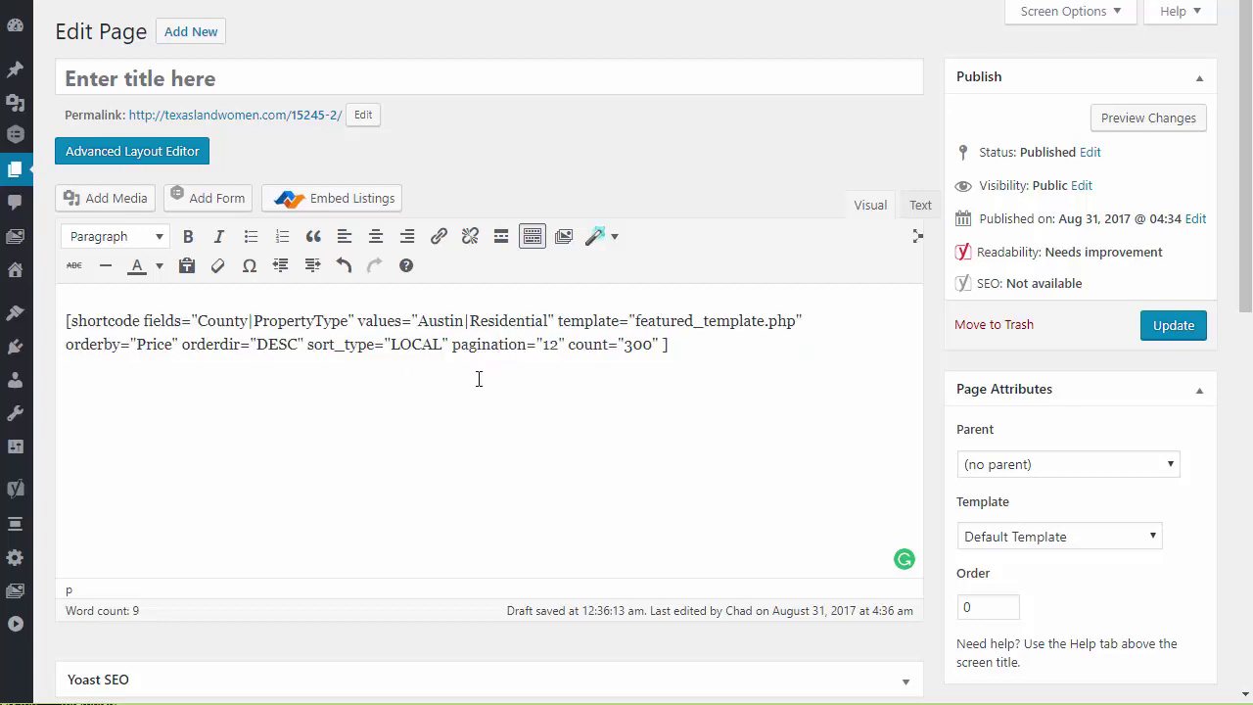
pyautogui.click(349, 320)
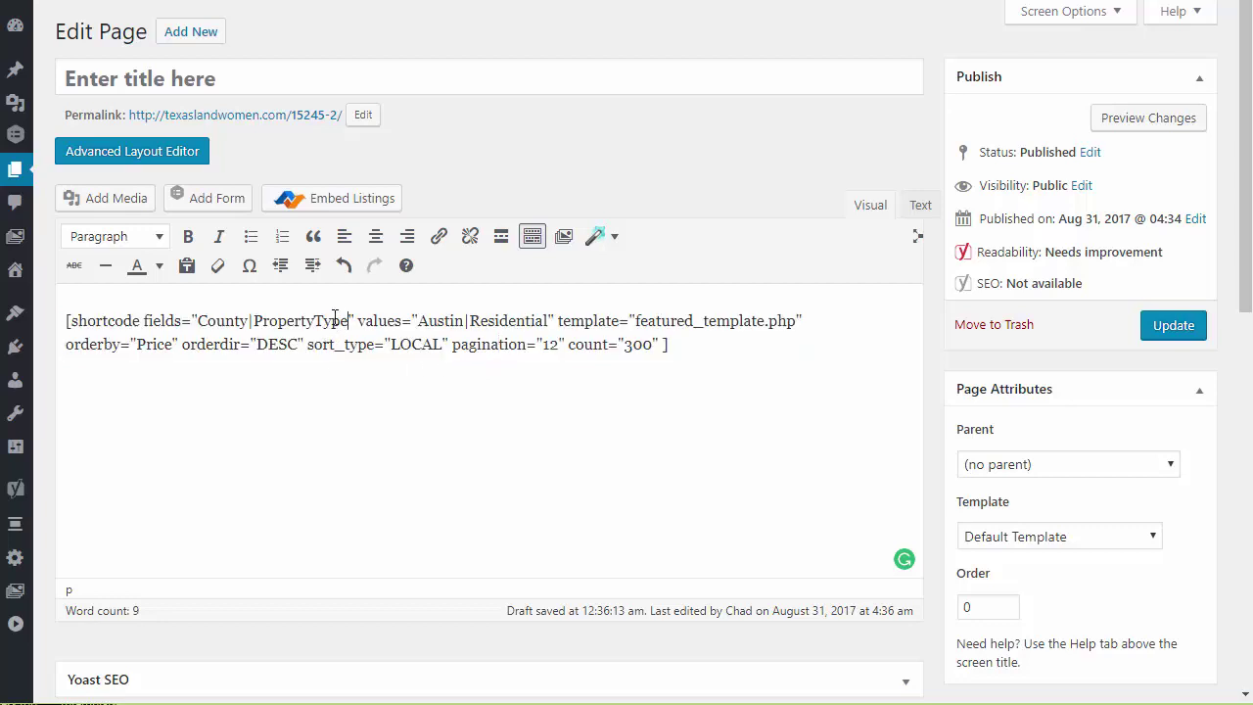
pyautogui.click(250, 324)
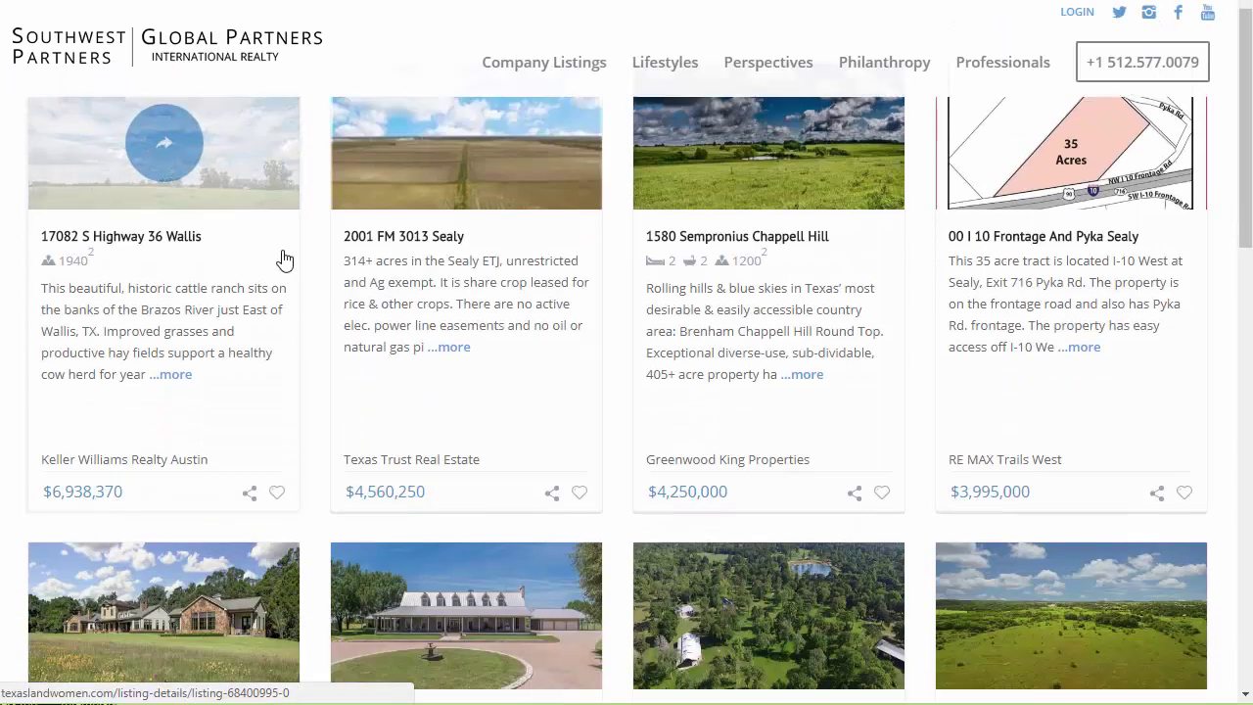
# Look through the property cards on the website's listings page, checking their layout and price order.
pyautogui.scroll(-1, 294, 284)
pyautogui.scroll(-10, 293, 284)
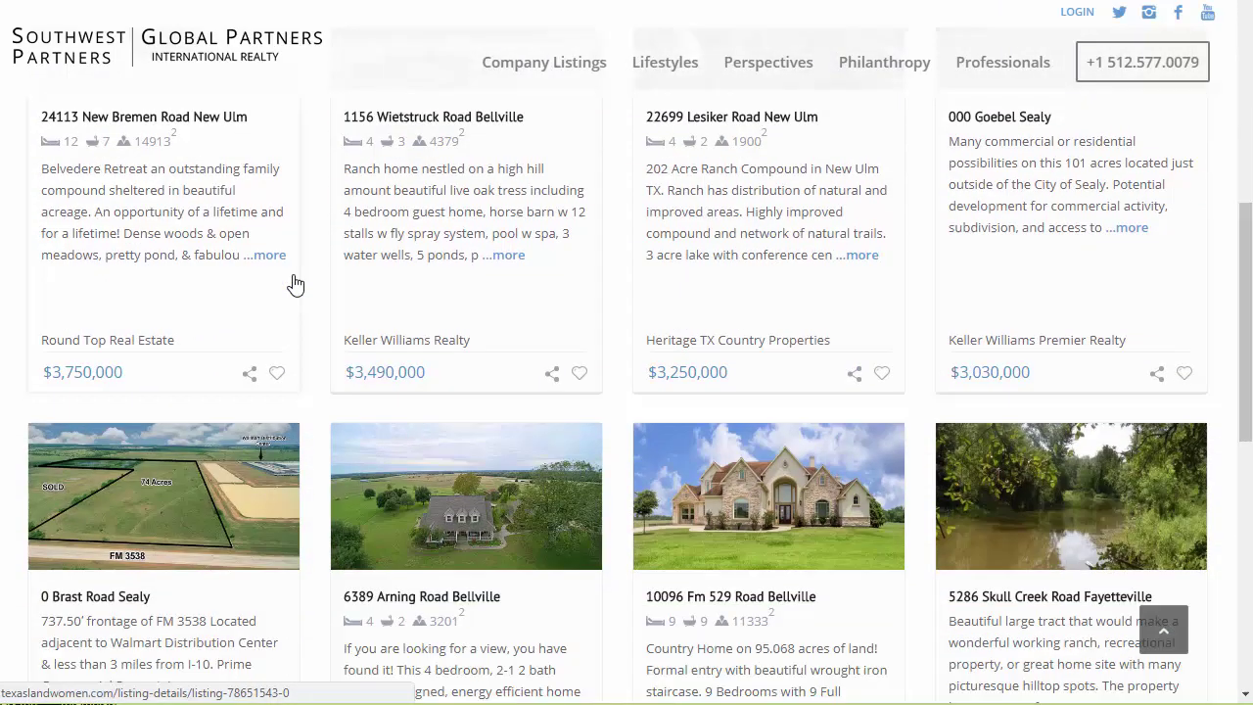
pyautogui.scroll(-2, 296, 287)
pyautogui.scroll(4, 295, 287)
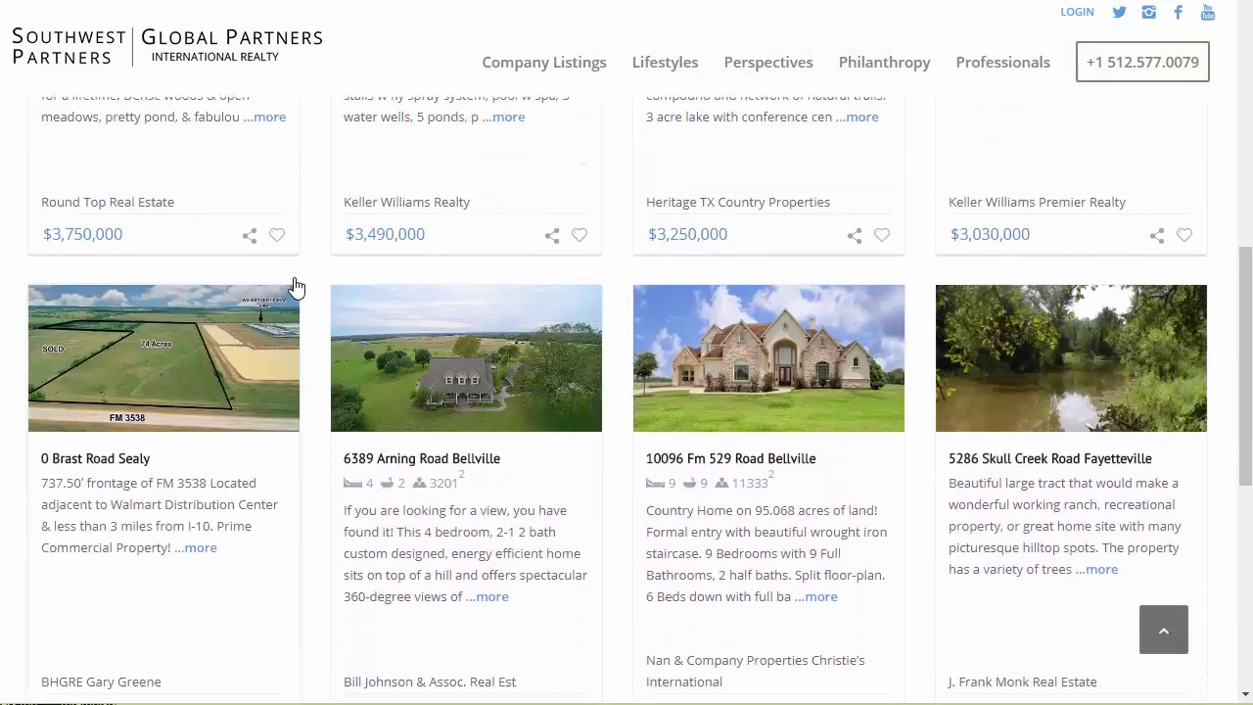
pyautogui.scroll(-4, 296, 287)
pyautogui.scroll(4, 295, 287)
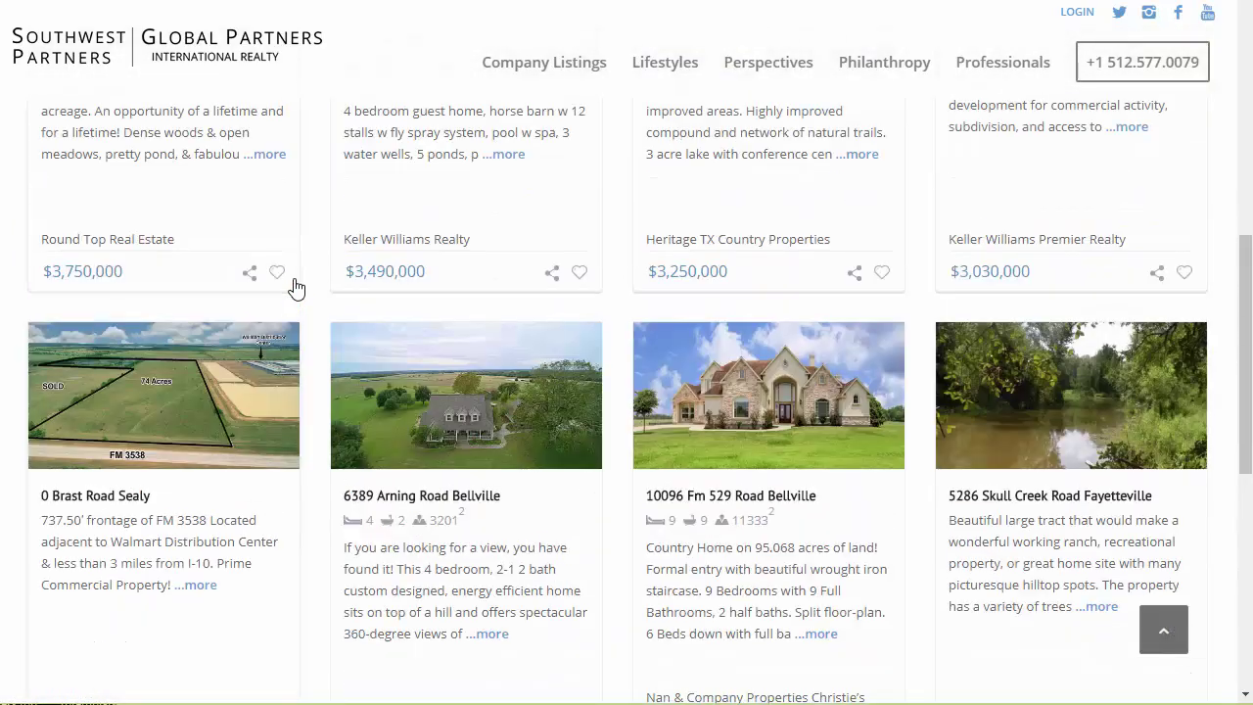
pyautogui.scroll(2, 296, 286)
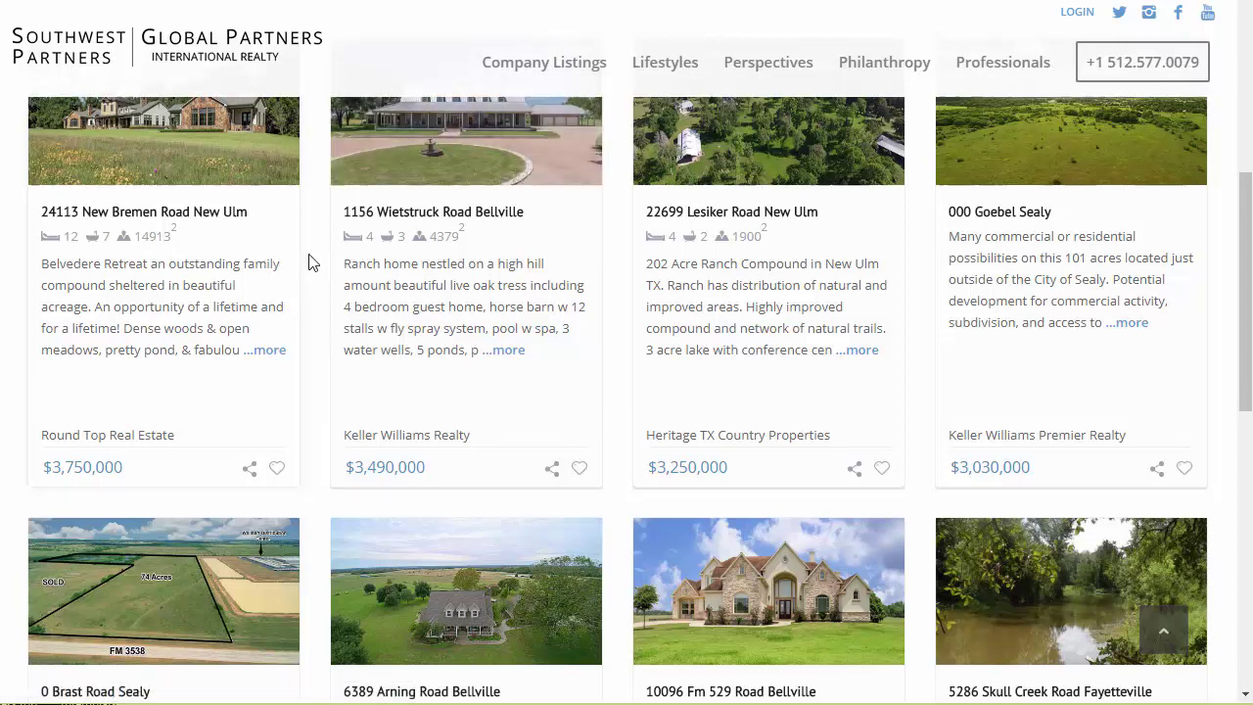
pyautogui.scroll(4, 314, 262)
pyautogui.scroll(-1, 308, 260)
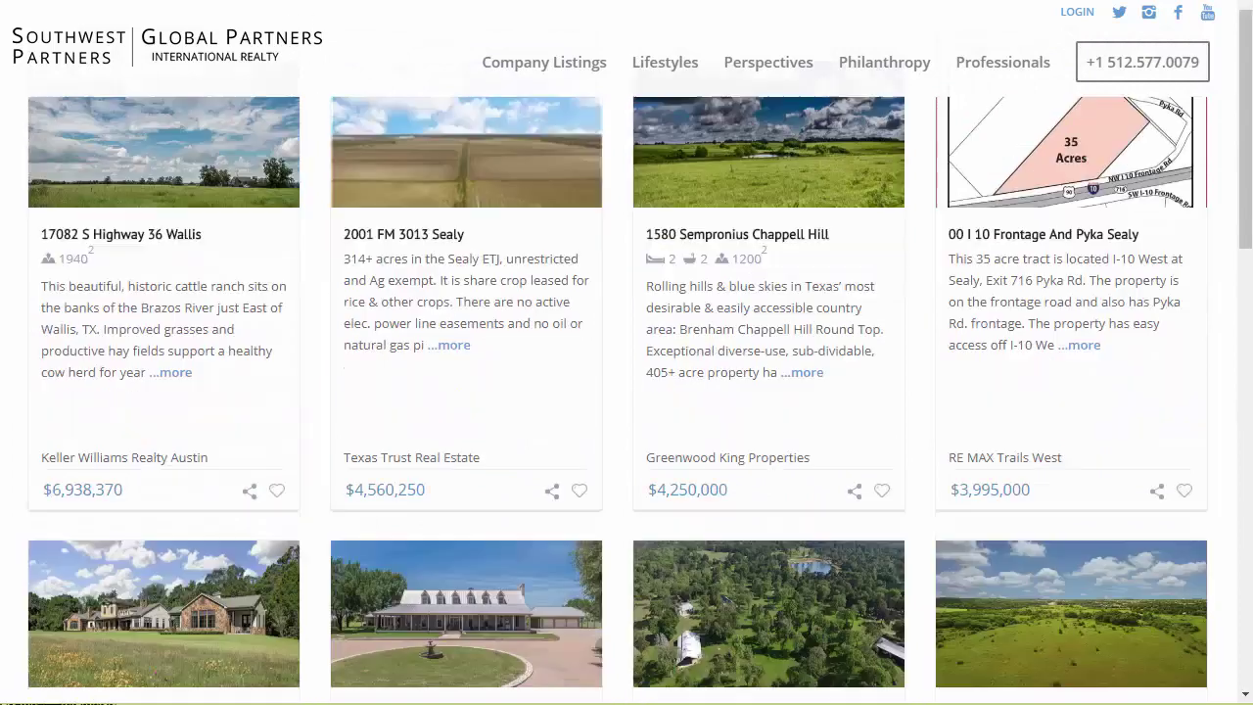